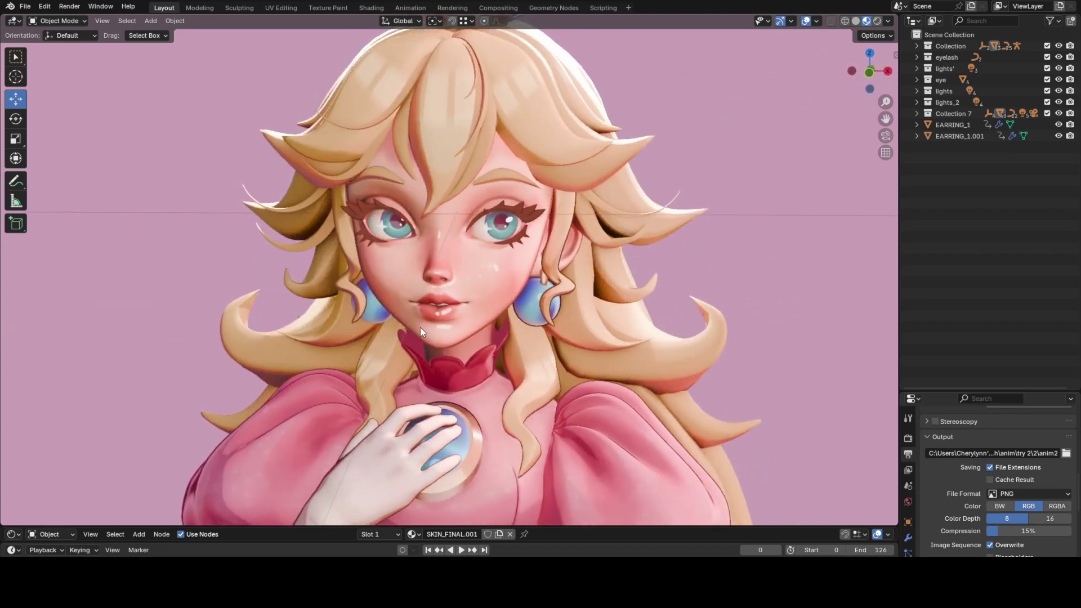
Switch the viewport to Material Preview shading with Scene Lights on, Scene World off, and the third environment image as lighting
middle_click_drag(420, 327, 549, 272)
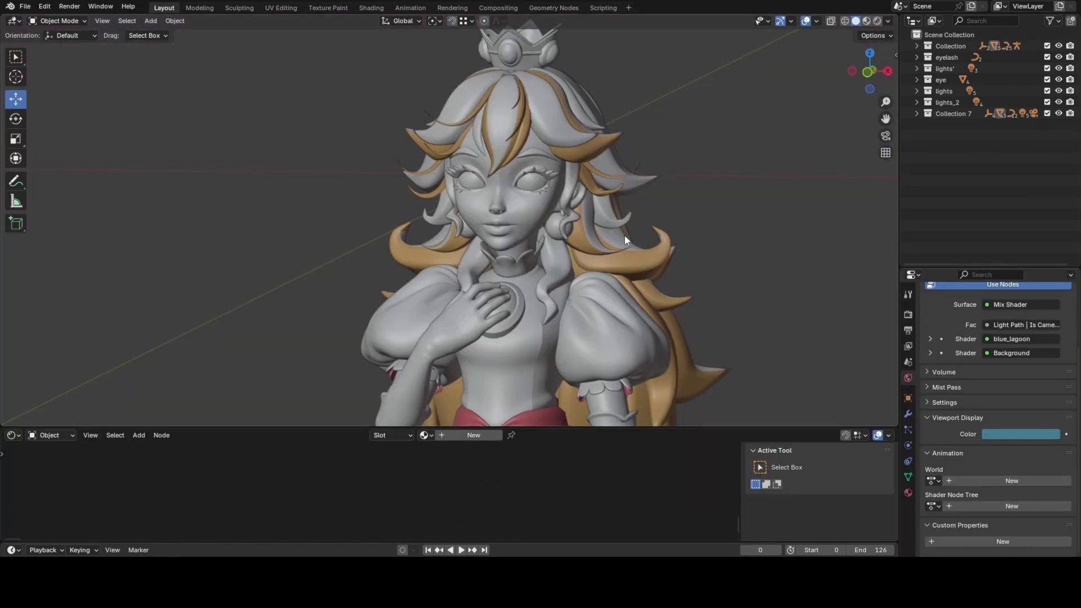
middle_click_drag(624, 235, 586, 209)
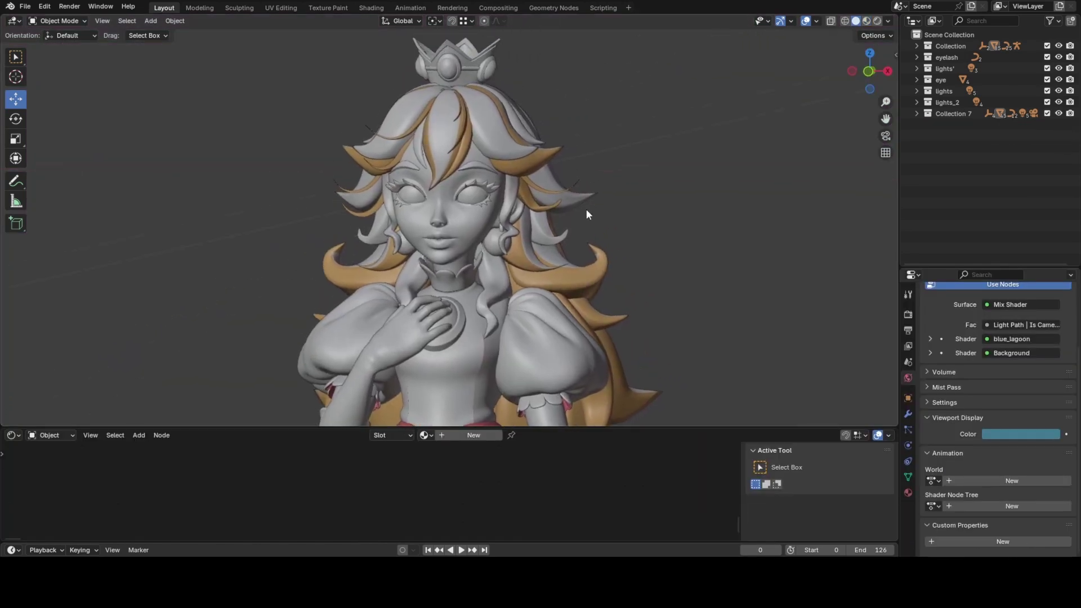
left_click(867, 21)
left_click(889, 21)
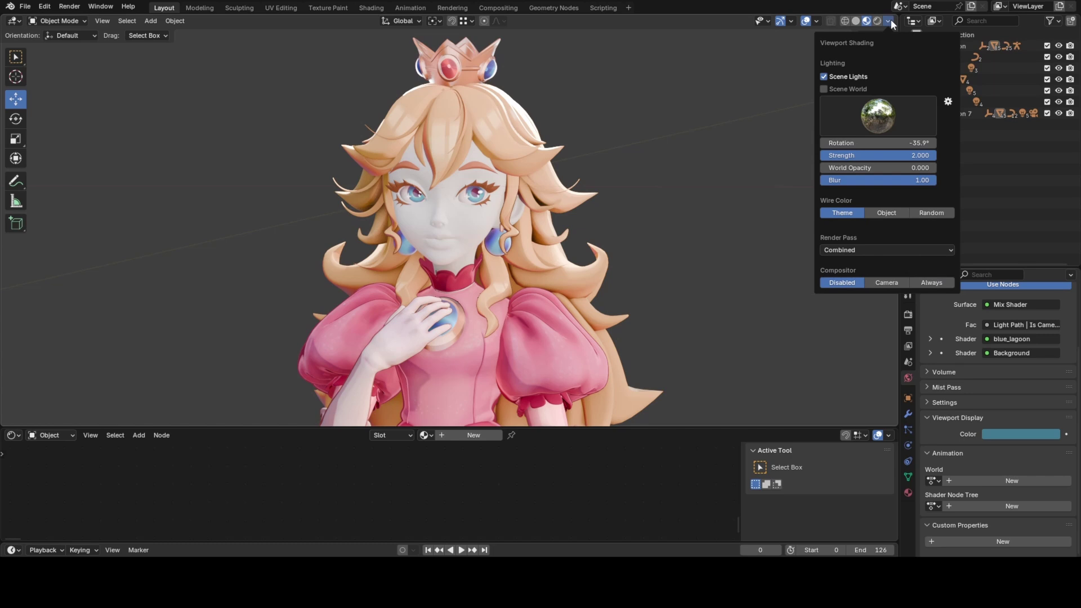
left_click(846, 90)
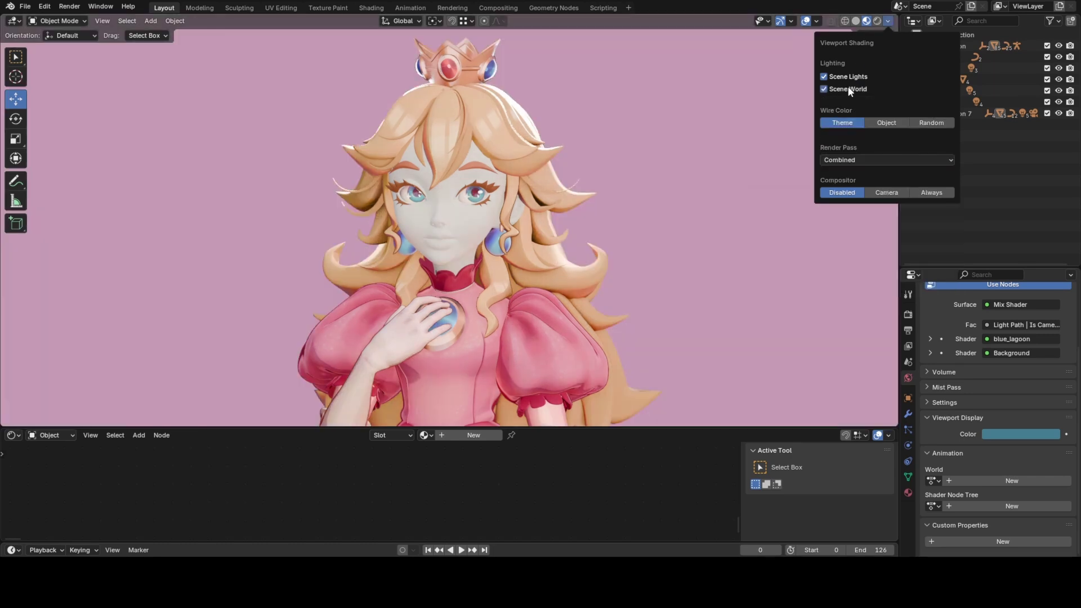
left_click(853, 89)
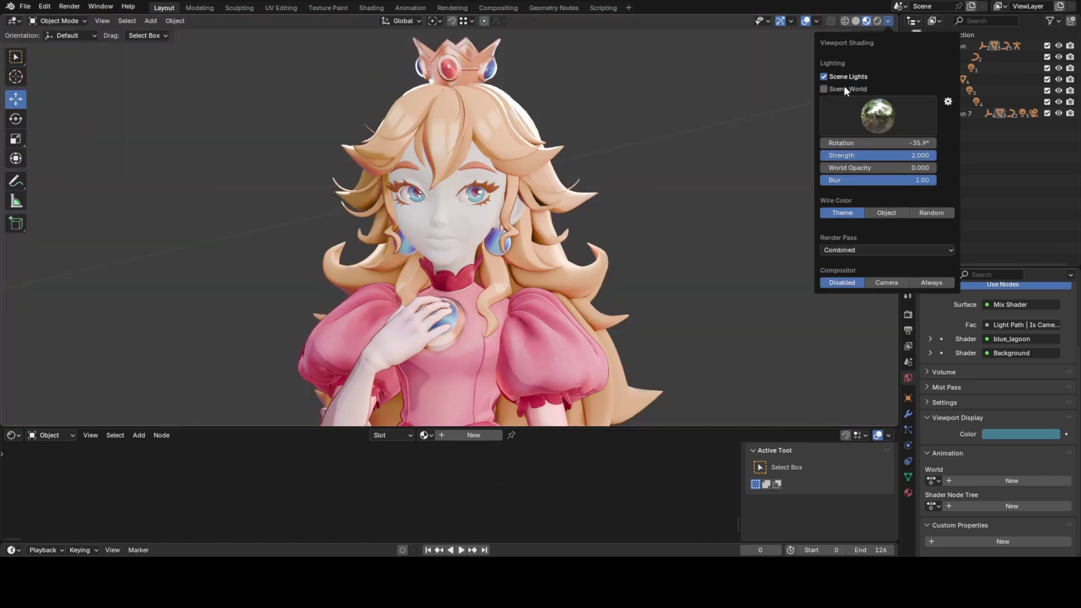
left_click(874, 116)
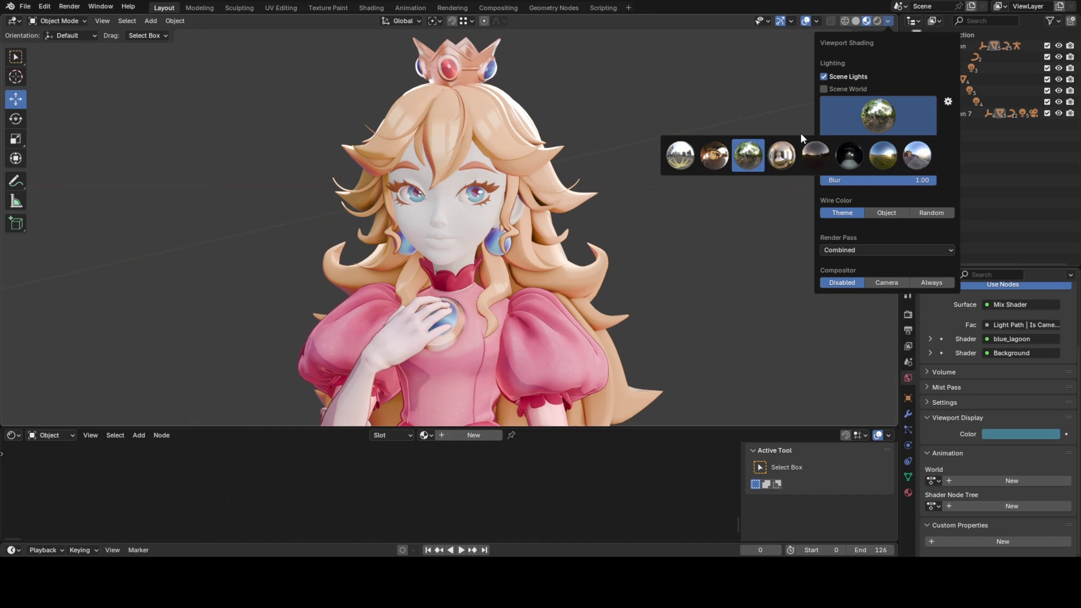
left_click(750, 160)
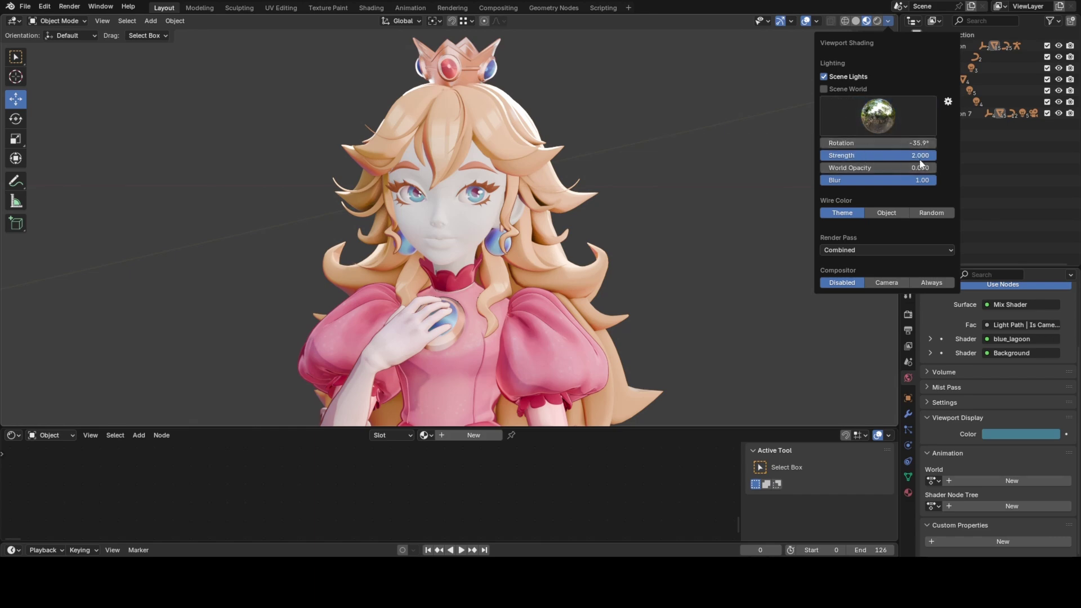
Hide the "lights" collection, then expand lights_2 and select its Area.006 and main_light objects
middle_click_drag(632, 198, 685, 149)
left_click(467, 219)
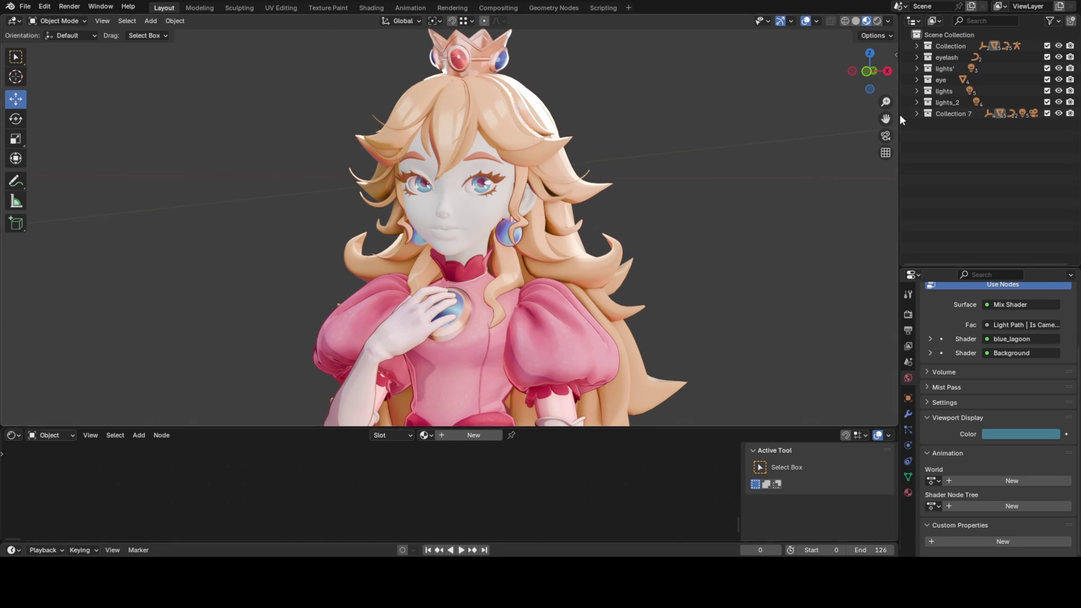
left_click(1058, 91)
left_click(917, 102)
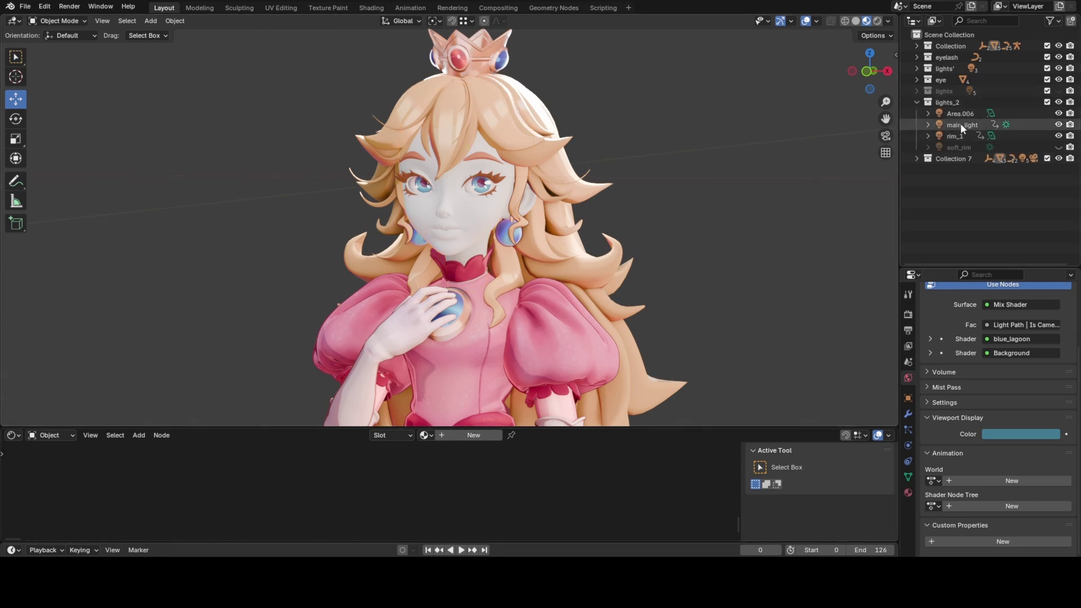
left_click(960, 114)
left_click(962, 125, "ctrl")
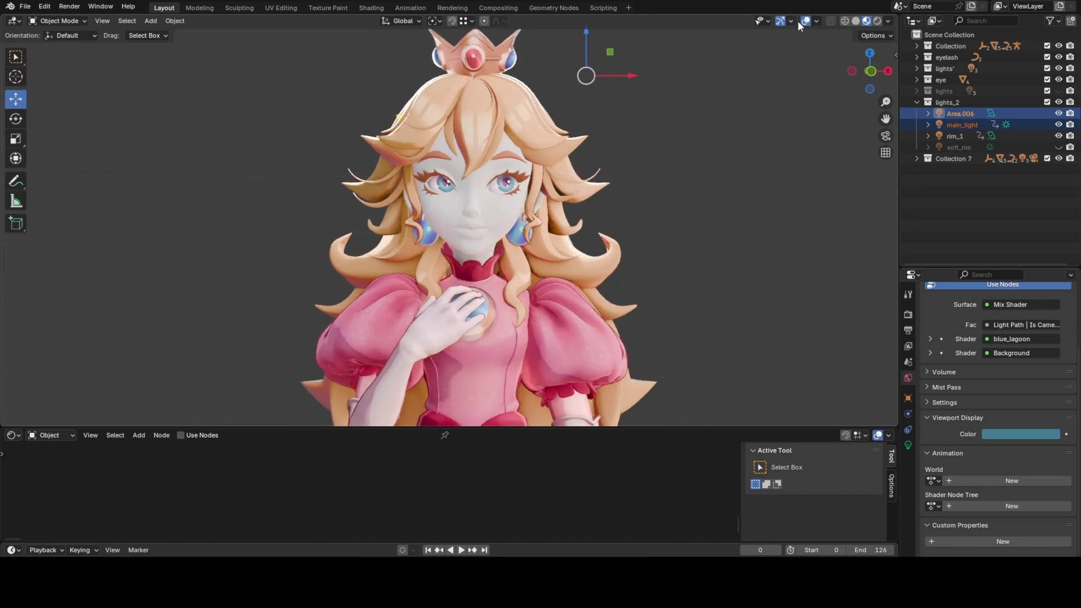
Turn on the viewport overlay that displays light, camera and empty objects
left_click(816, 21)
left_click(757, 159)
scroll(541, 120, "down", 2)
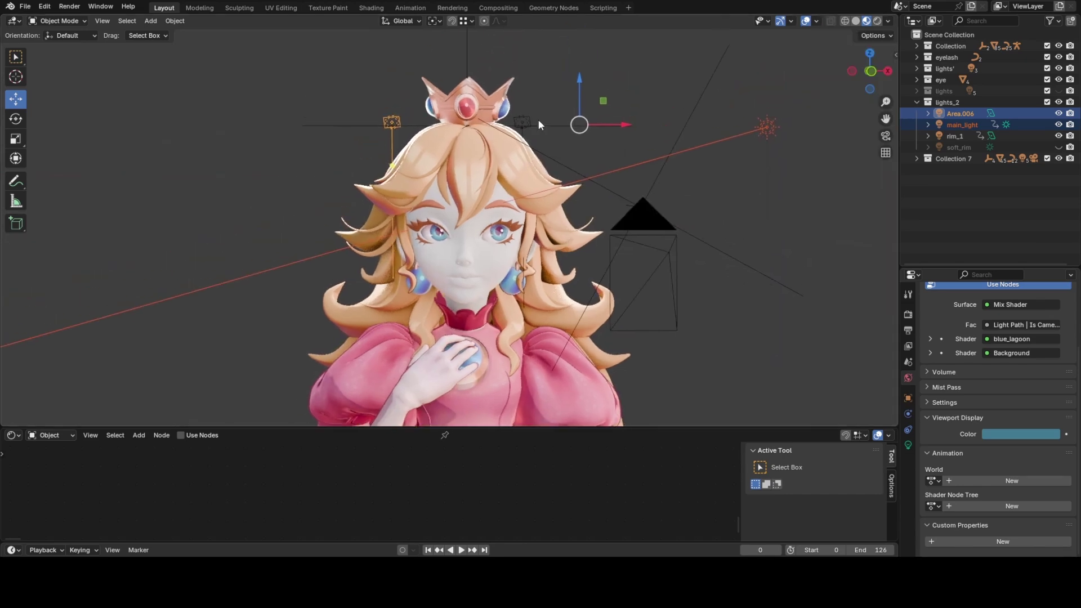
Move the rim_1 area light sideways, farther from the character's head, and open its light settings
left_click(538, 119)
key("g")
left_click(570, 113)
middle_click_drag(607, 111, 586, 117)
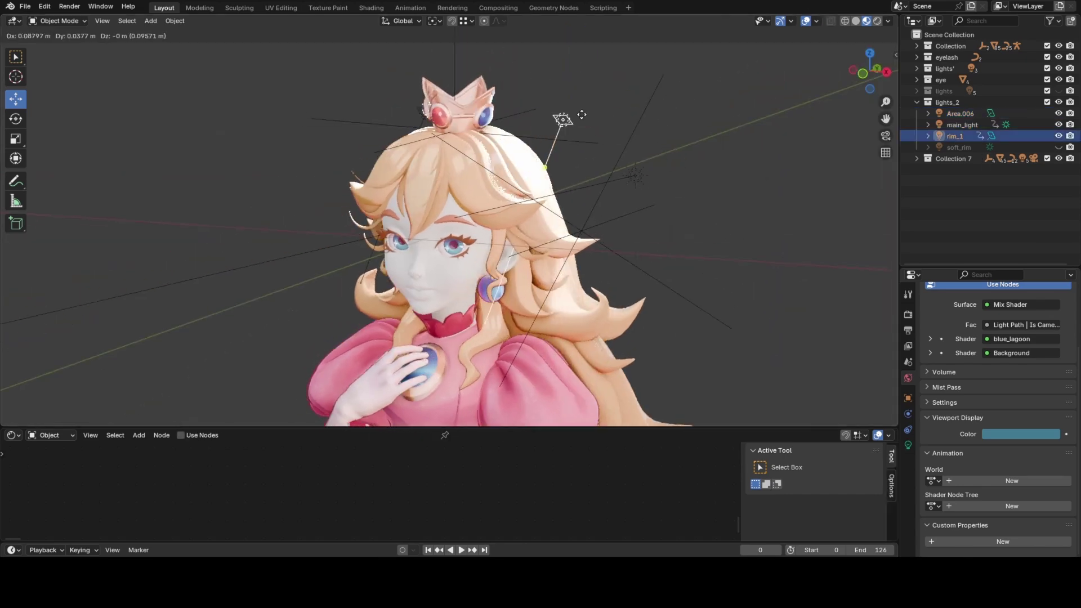
left_click_drag(586, 117, 622, 118)
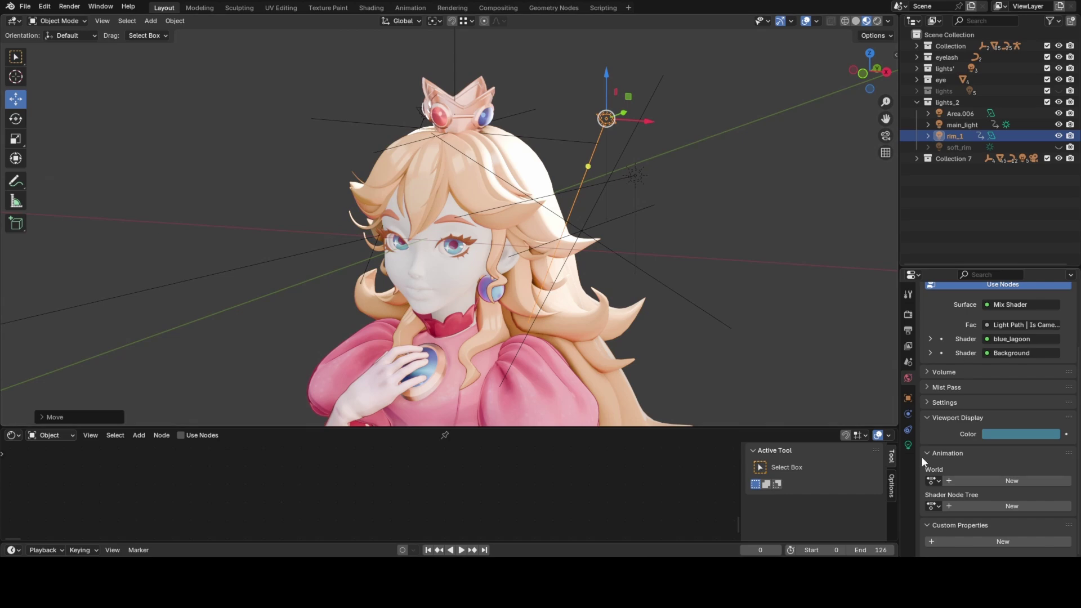
left_click(908, 446)
scroll(981, 347, "up", 4)
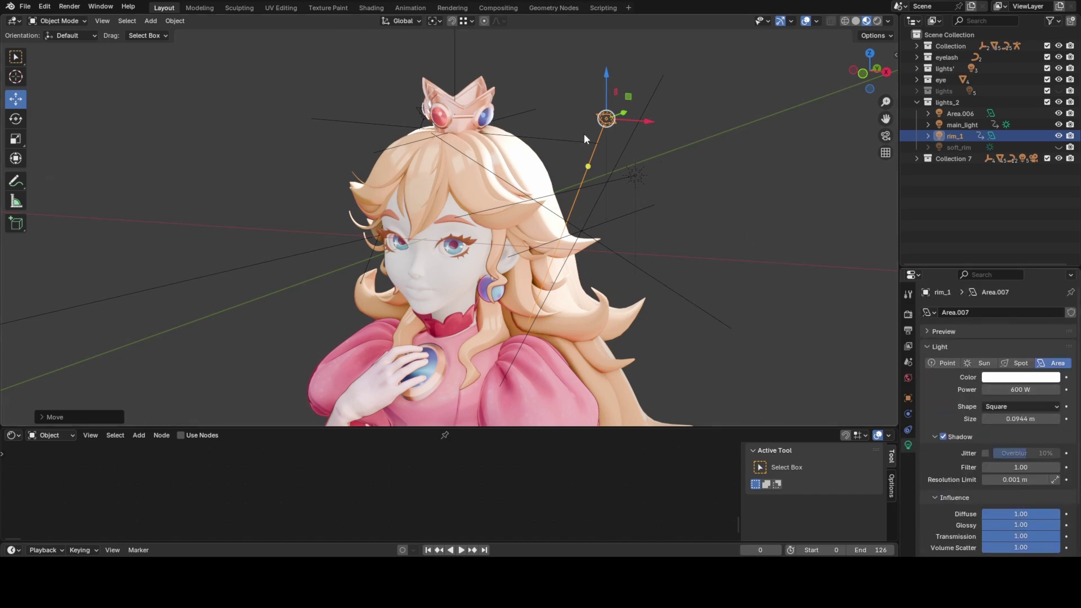
mouse_move(585, 138)
middle_mouse_down()
mouse_move(551, 129)
mouse_move(616, 124)
mouse_move(600, 126)
middle_mouse_up()
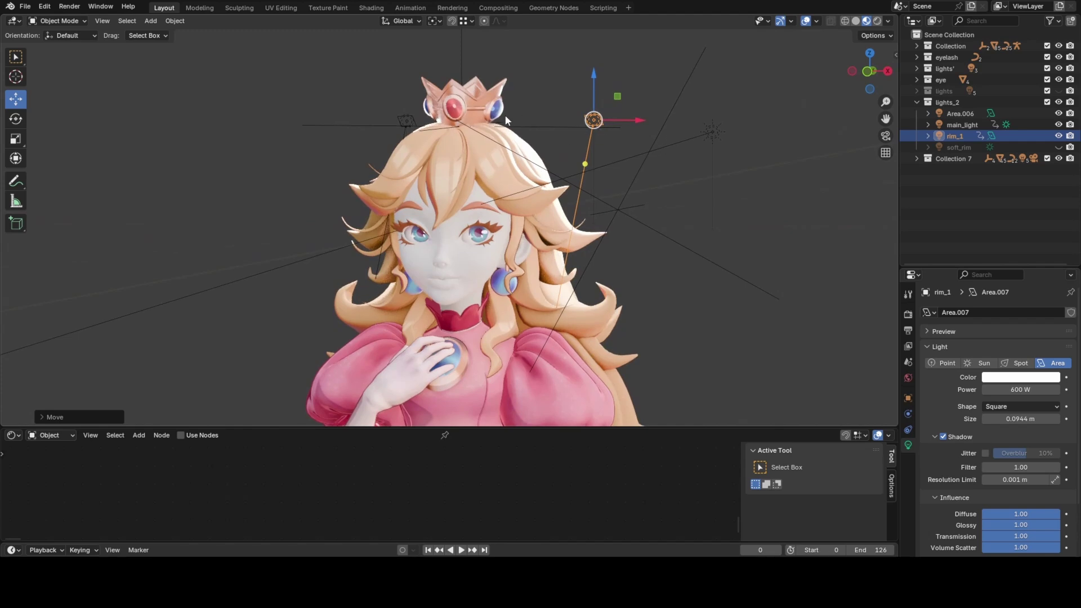
middle_click_drag(505, 115, 495, 148)
left_click(371, 125)
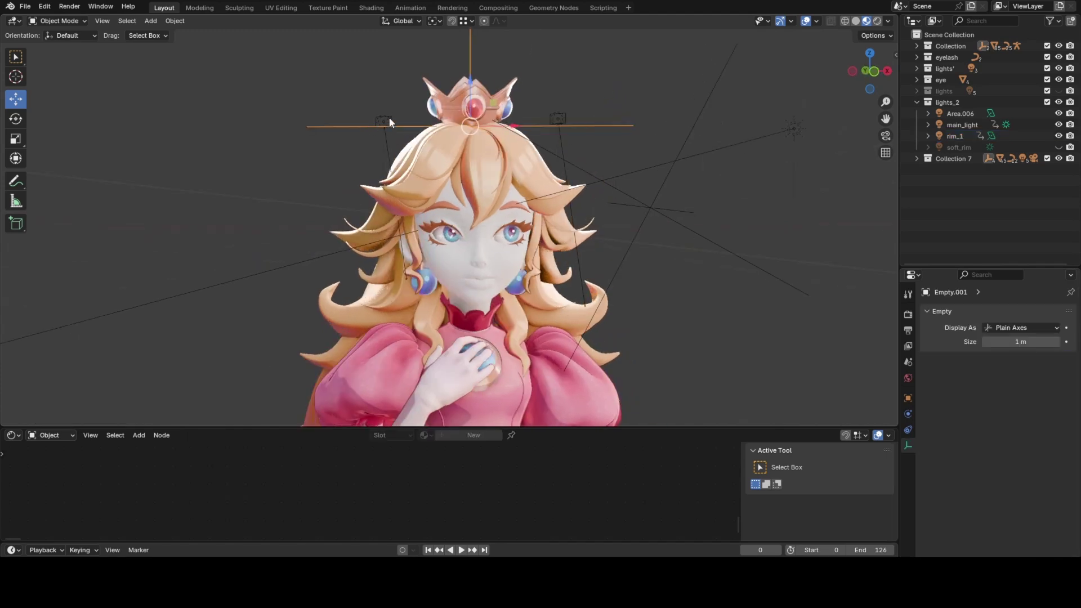
left_click(389, 119)
key("g")
right_click(256, 107)
middle_click_drag(416, 145, 377, 151)
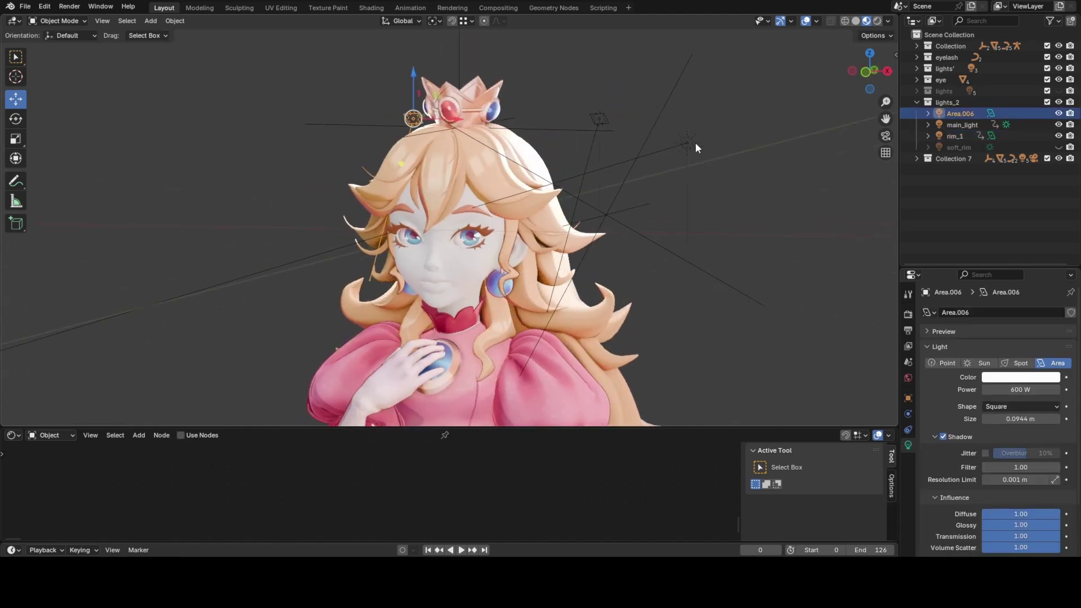
Select the main_light sun beside the character and rotate it around the global Z axis
middle_click_drag(696, 144, 533, 161)
left_click(753, 139)
key("shift+a")
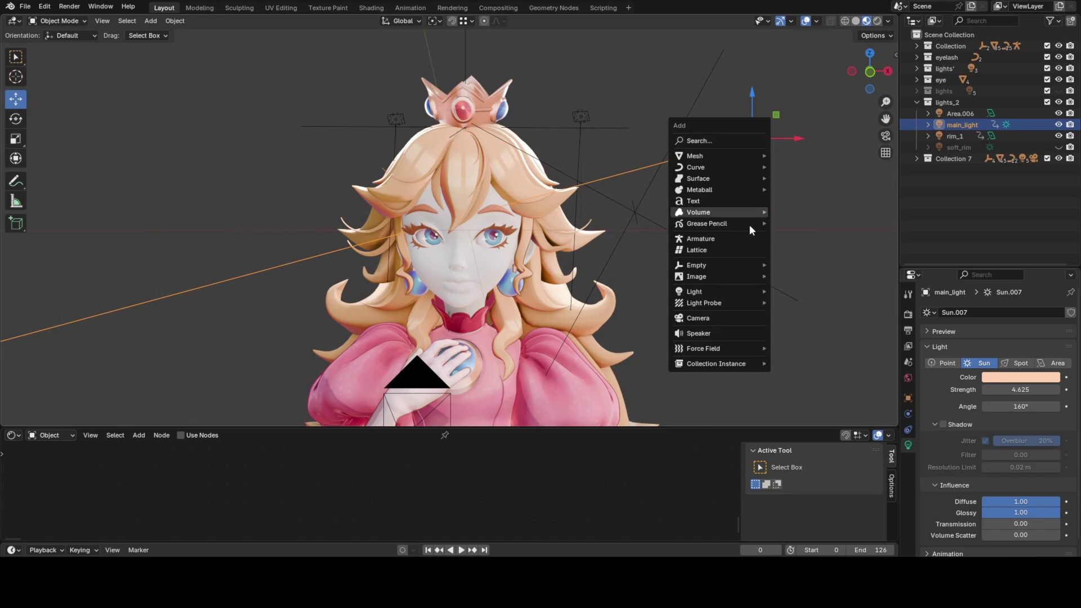
middle_click_drag(614, 178, 612, 186)
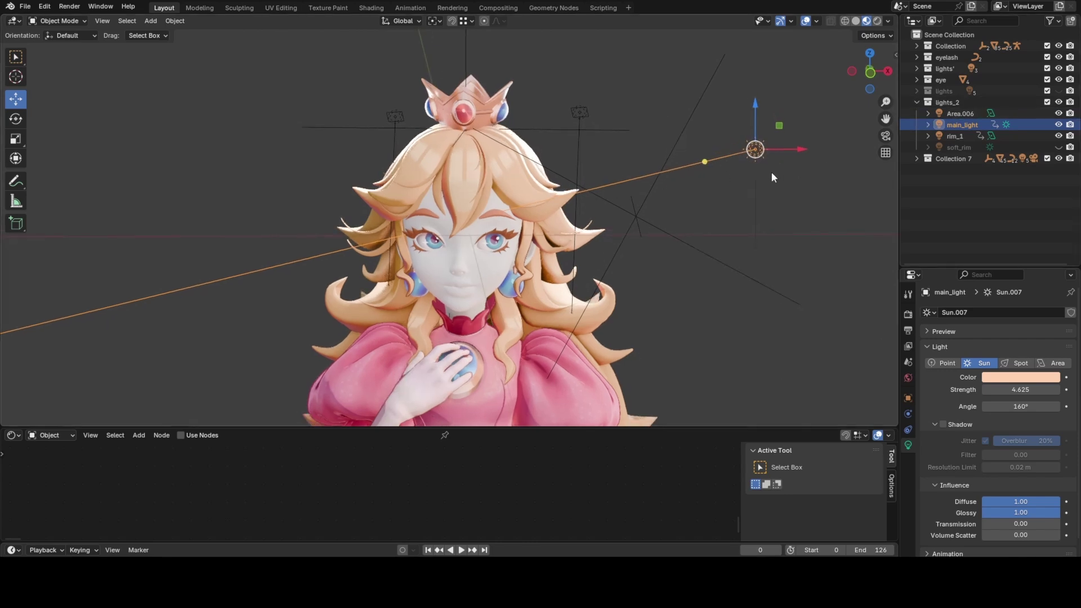
key("r")
key("z")
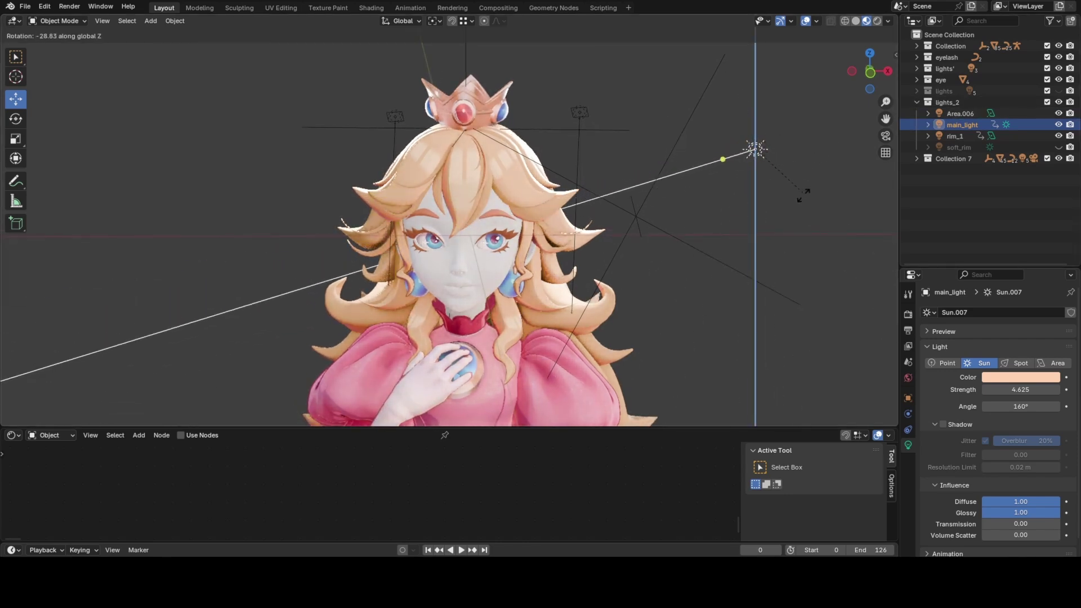
left_click(711, 162)
Lower the angle of the main_light sun to 72.7°
middle_click_drag(711, 162, 711, 154)
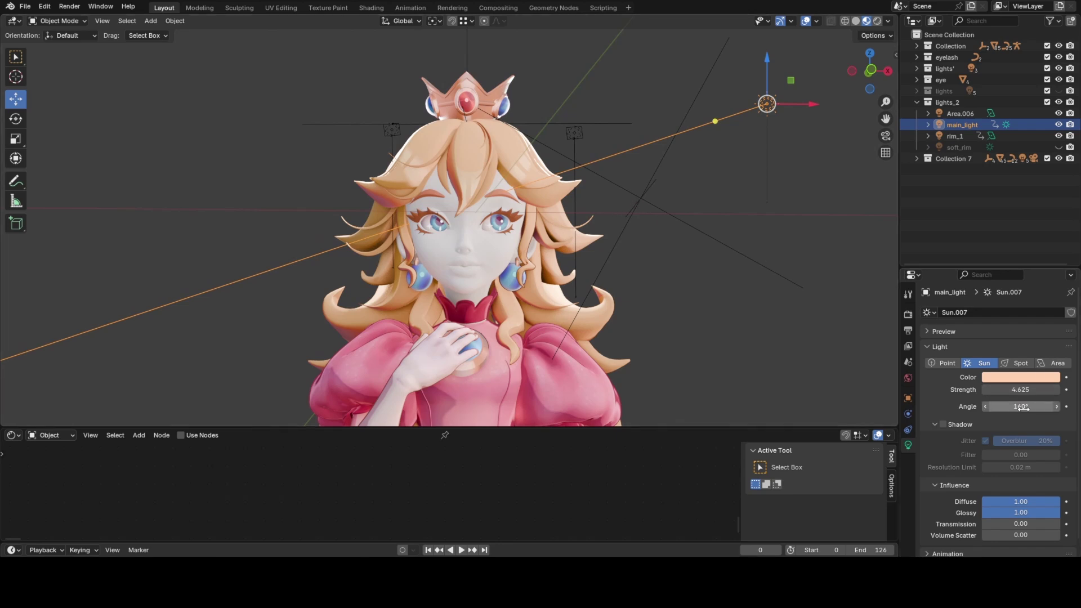
mouse_move(1020, 406)
left_mouse_down()
mouse_move(939, 406)
mouse_move(974, 406)
left_mouse_up()
middle_click_drag(564, 204, 632, 150)
left_click_drag(1021, 407, 1009, 407)
scroll(608, 180, "down", 2)
middle_click_drag(607, 180, 510, 220)
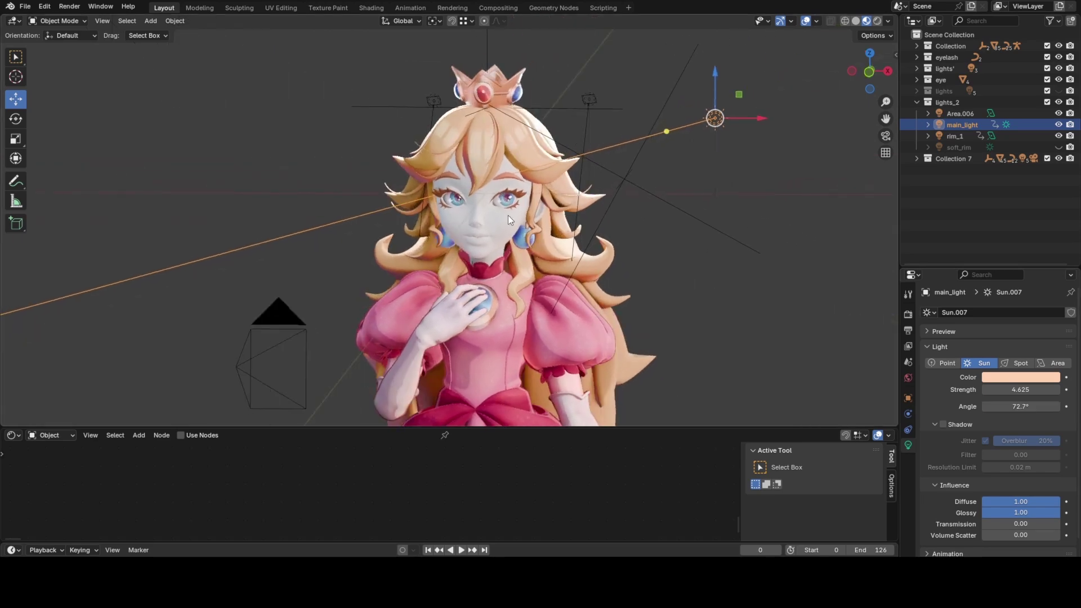
Select the character's face mesh and give it a new material named skin.004
left_click(889, 22)
left_click(491, 228)
scroll(519, 246, "up", 2)
middle_click_drag(519, 247, 529, 230)
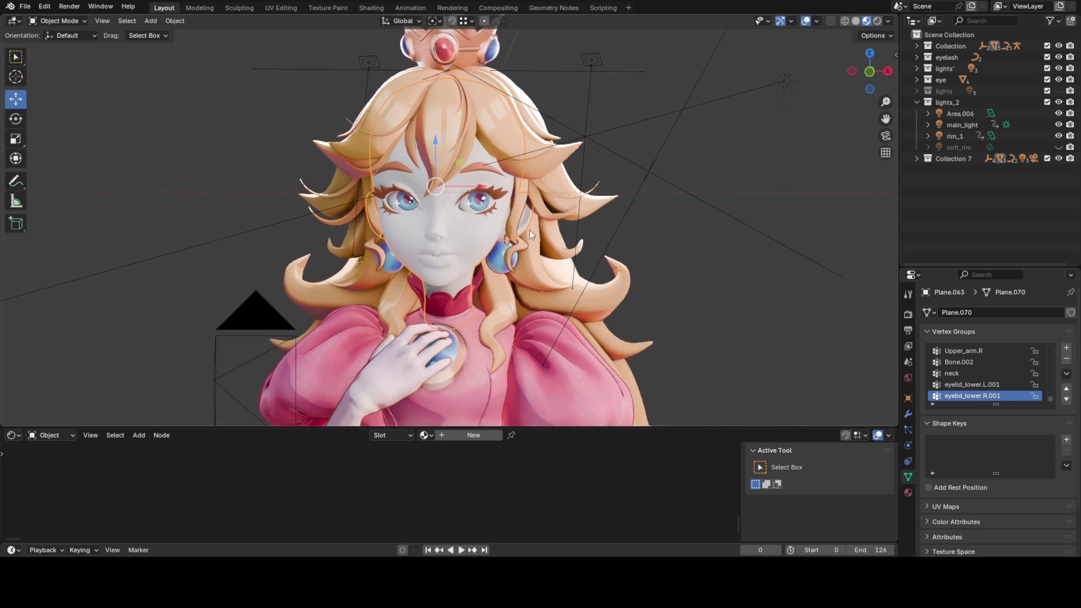
left_click(908, 493)
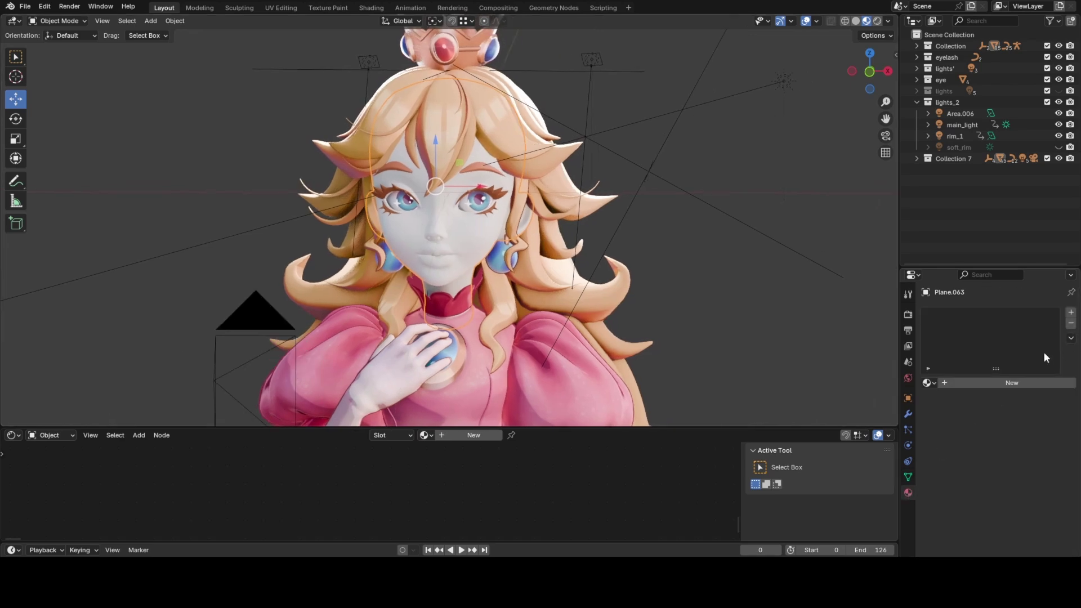
left_click(1008, 383)
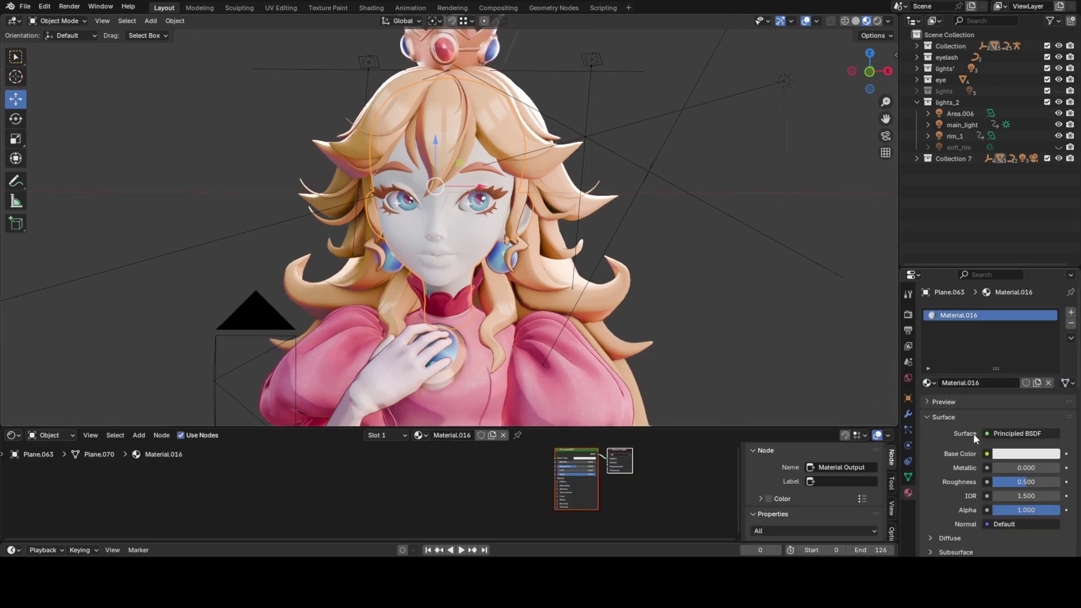
double_click(957, 315)
type("skin.004")
key("Return")
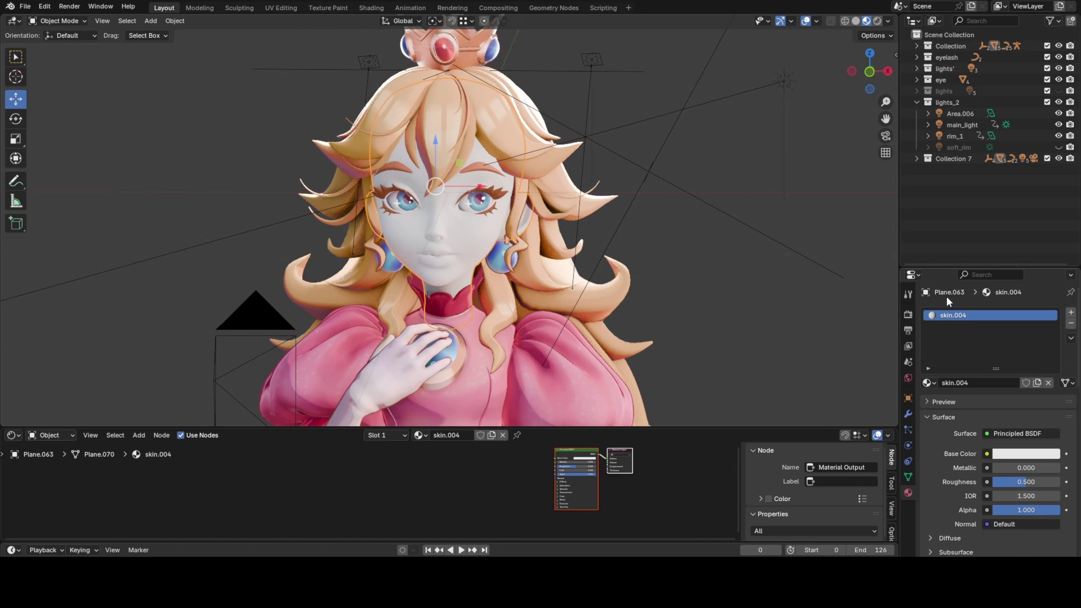
Enlarge the shader editor area beneath the 3D viewport, keeping the character's face in view
left_click_drag(596, 426, 597, 361)
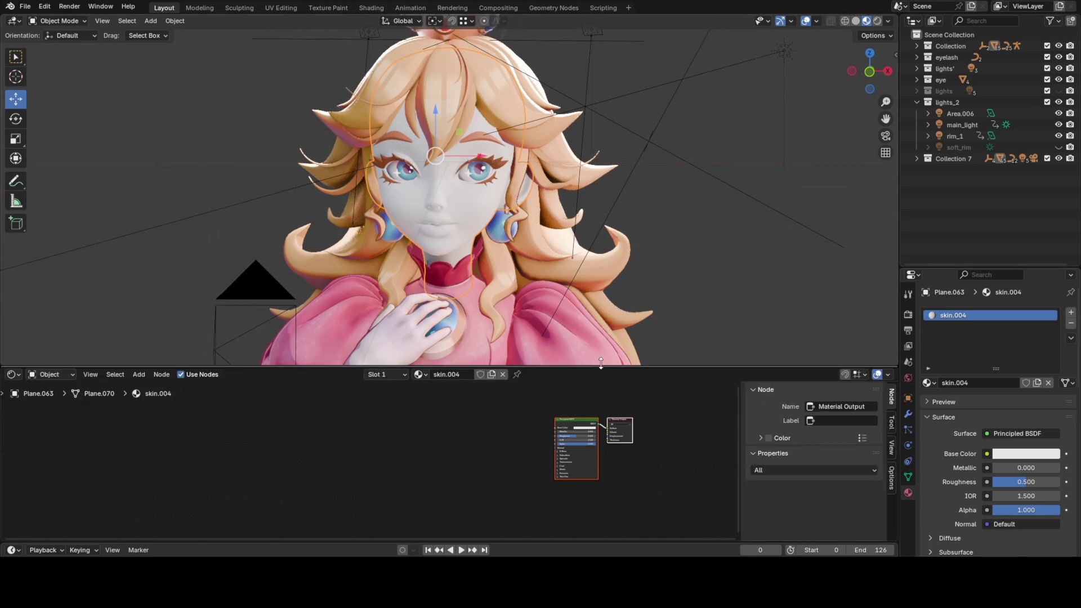
scroll(522, 159, "down", 3)
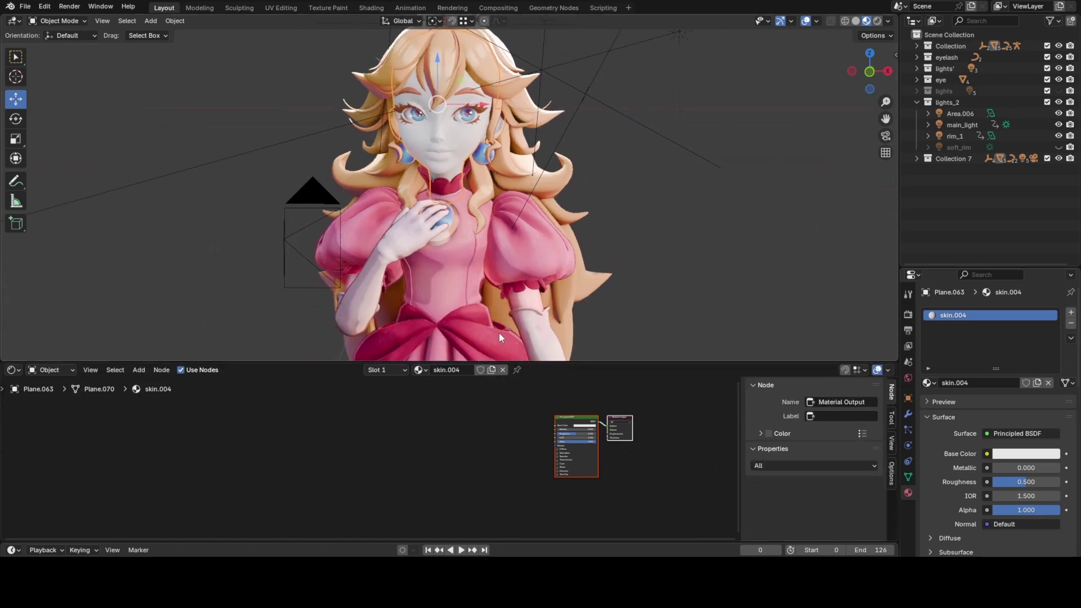
middle_click_drag(500, 334, 559, 235)
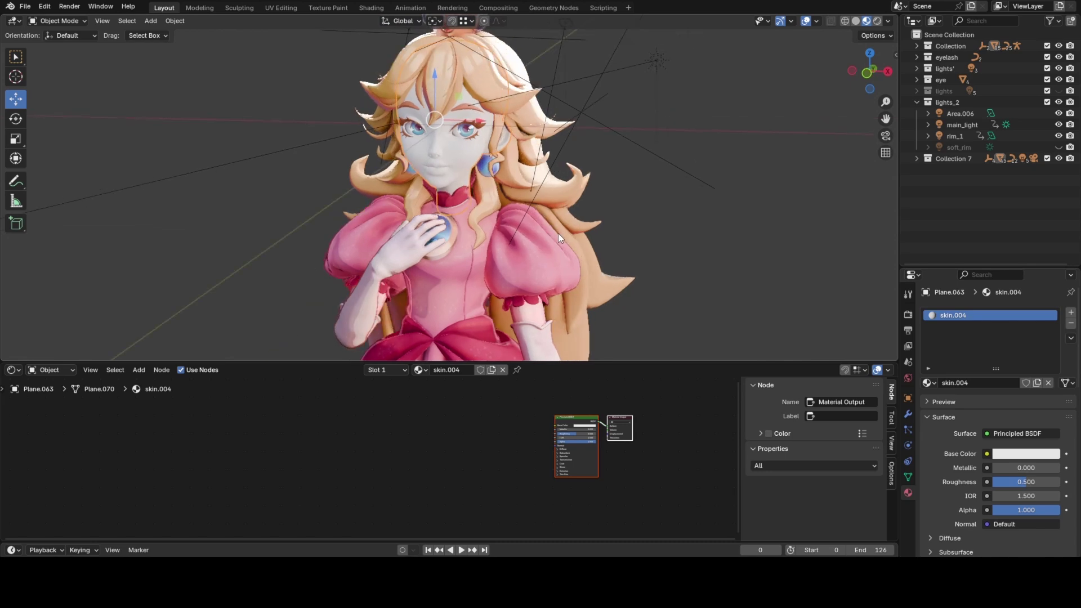
middle_click_drag(455, 286, 450, 256, "shift")
scroll(479, 237, "up", 2)
middle_click_drag(504, 168, 462, 194, "shift")
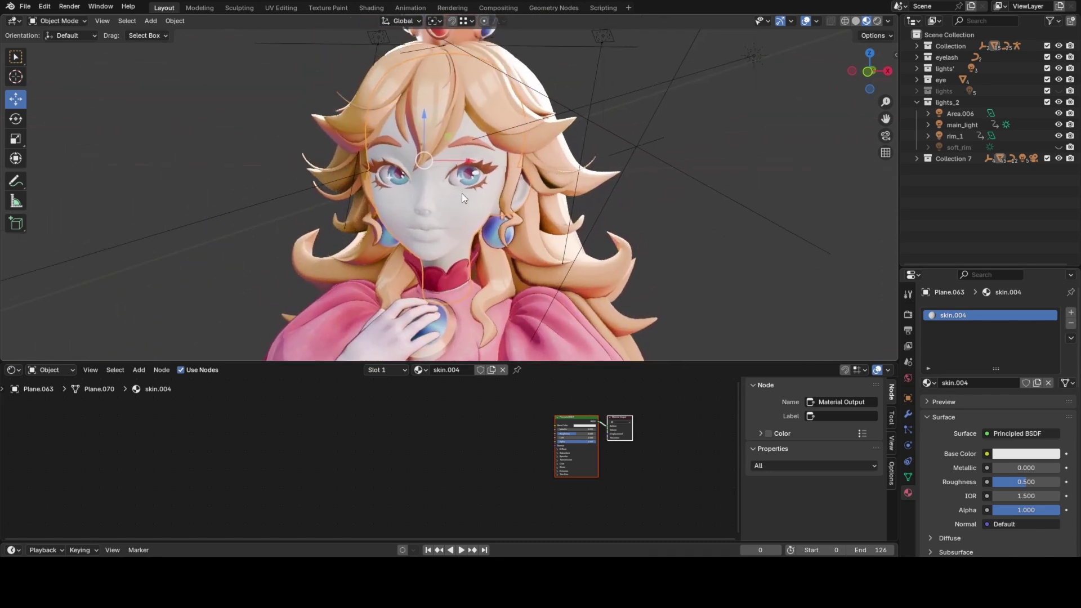
Add a Diffuse BSDF node to the skin.004 material and place it well to the left of the Principled BSDF
middle_click_drag(576, 515, 626, 517)
left_click(561, 467)
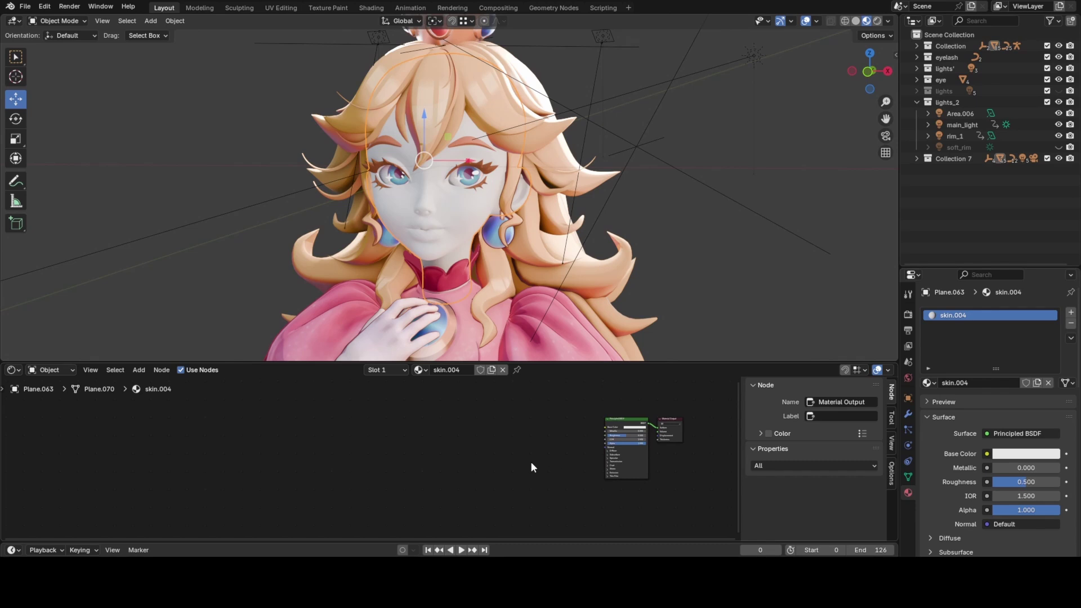
key("F3")
key("Return")
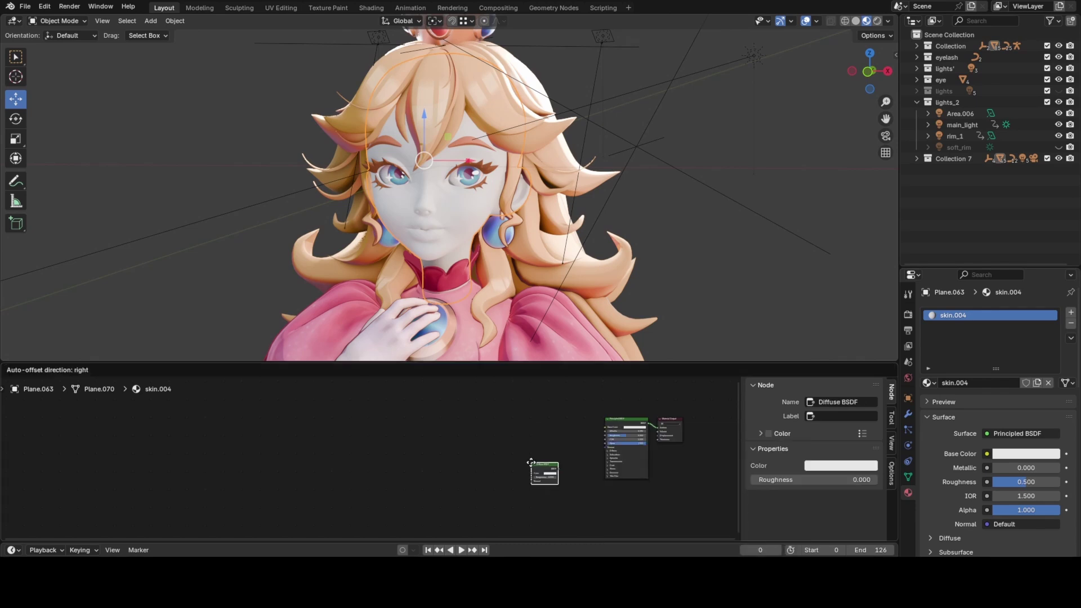
scroll(442, 458, "up", 3)
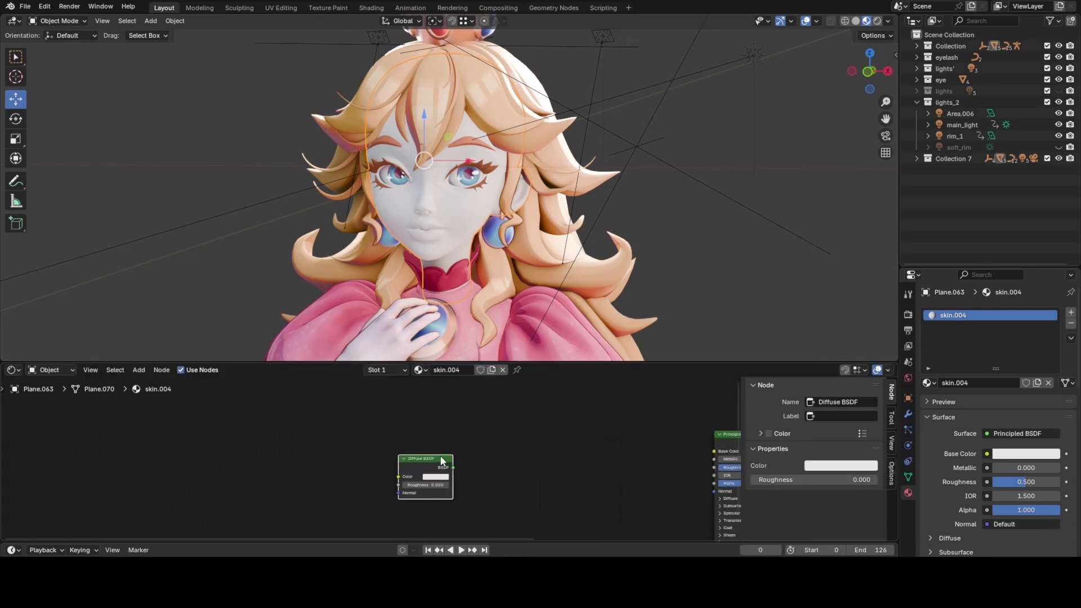
left_click(322, 459)
left_click_drag(345, 455, 332, 428)
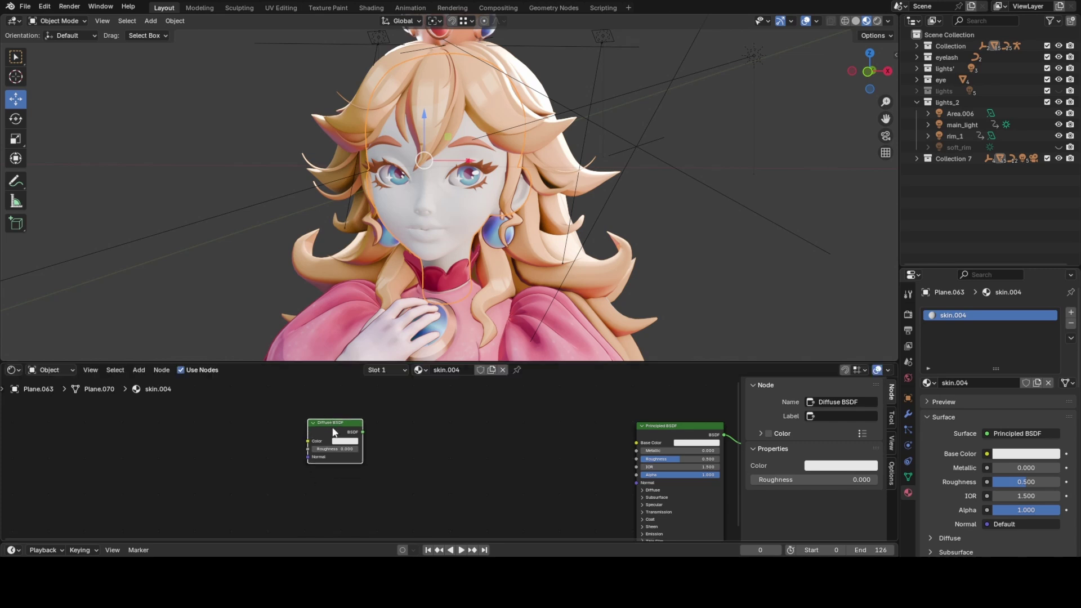
middle_click_drag(381, 434, 349, 436)
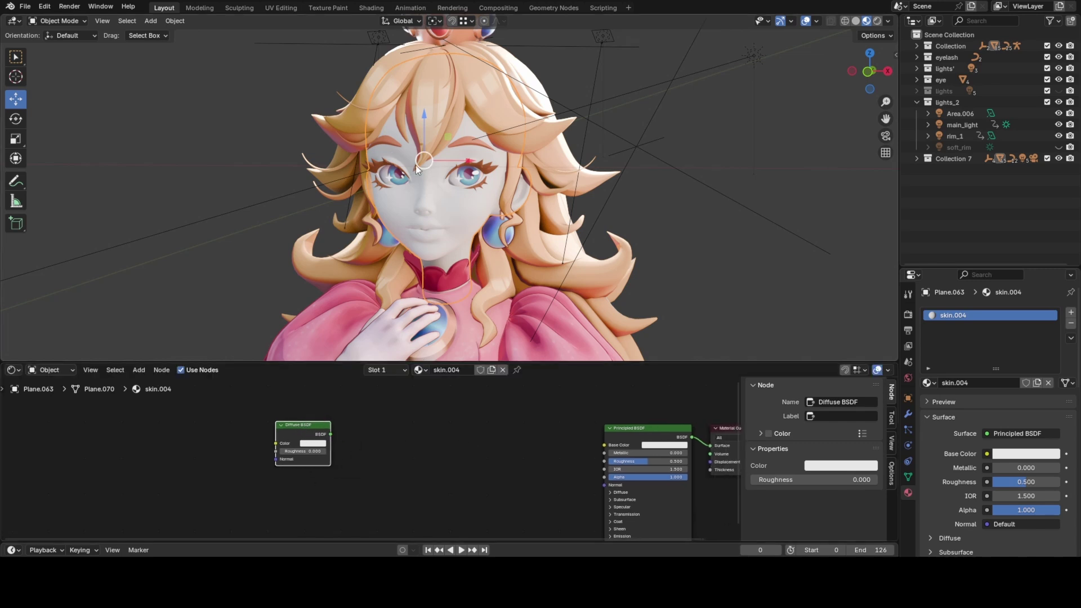
middle_click_drag(654, 439, 597, 454)
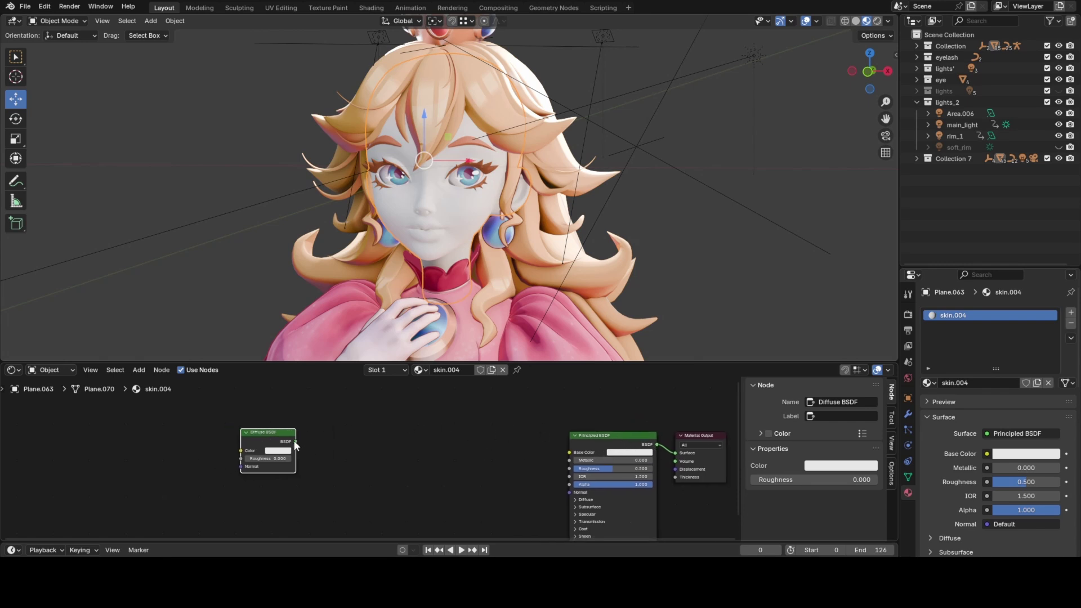
left_click_drag(295, 442, 370, 446)
middle_click_drag(616, 486, 609, 471)
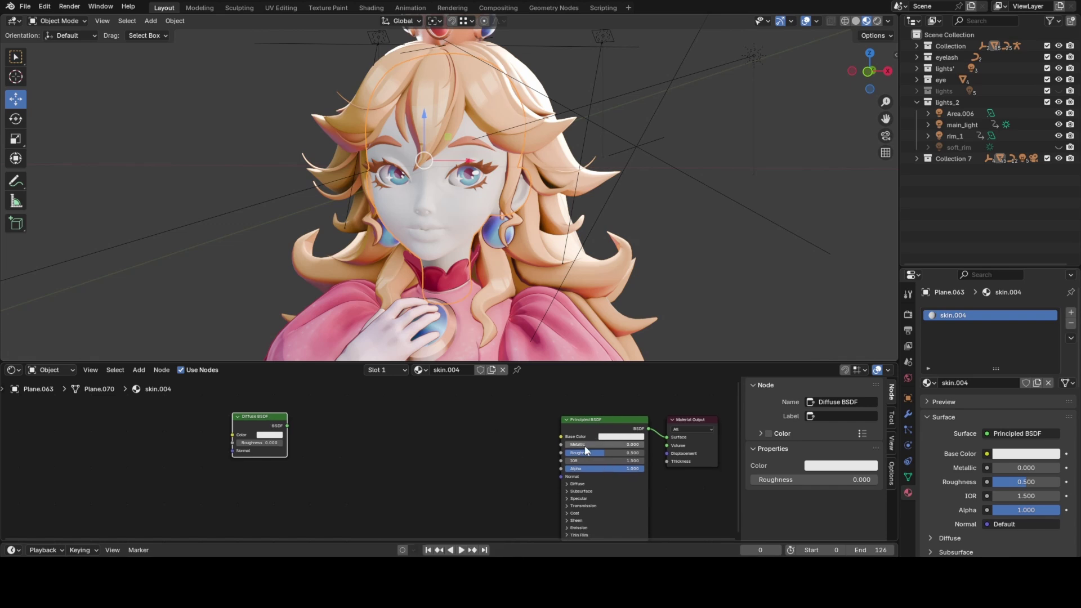
middle_click_drag(370, 421, 393, 451)
left_click_drag(301, 455, 356, 443)
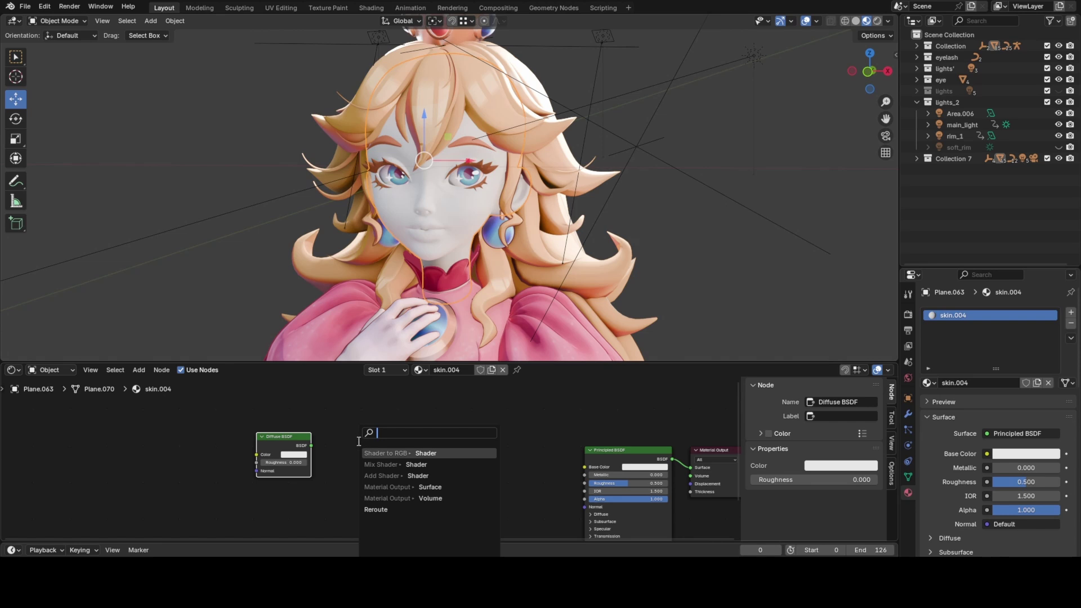
type("add")
key("Return")
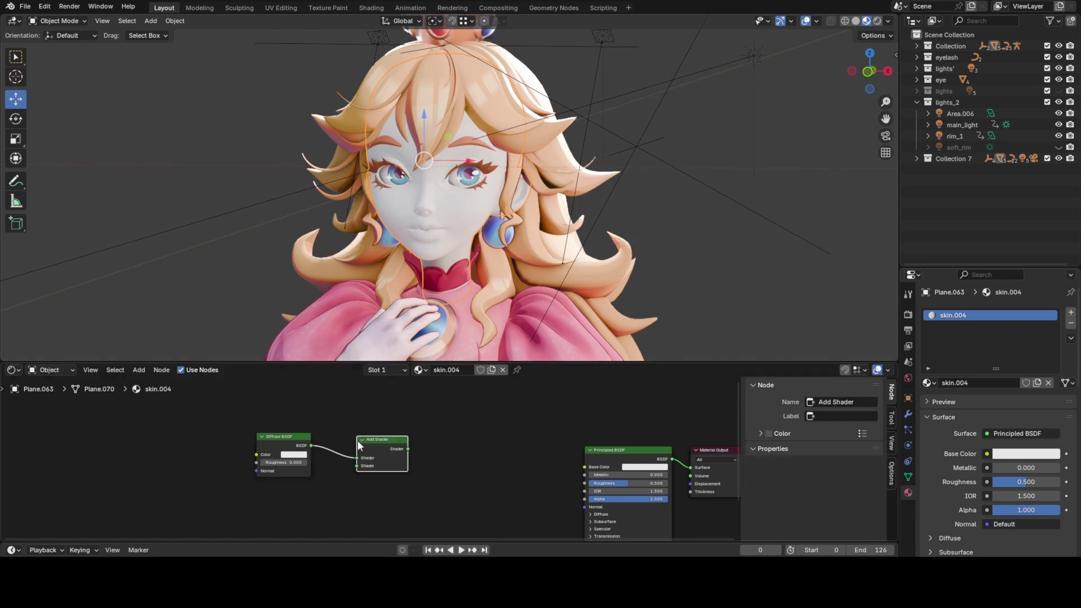
key("x")
Add a Shader to RGB node fed by the Diffuse BSDF output and align the two nodes side by side
left_click_drag(312, 446, 338, 444)
type("shader to")
key("Return")
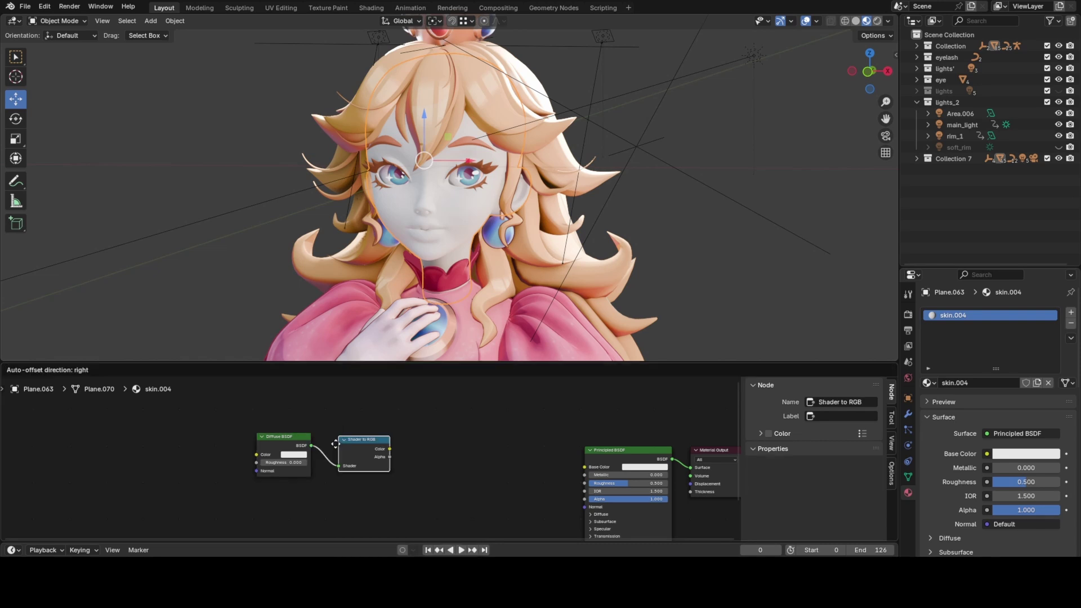
left_click_drag(277, 440, 278, 434)
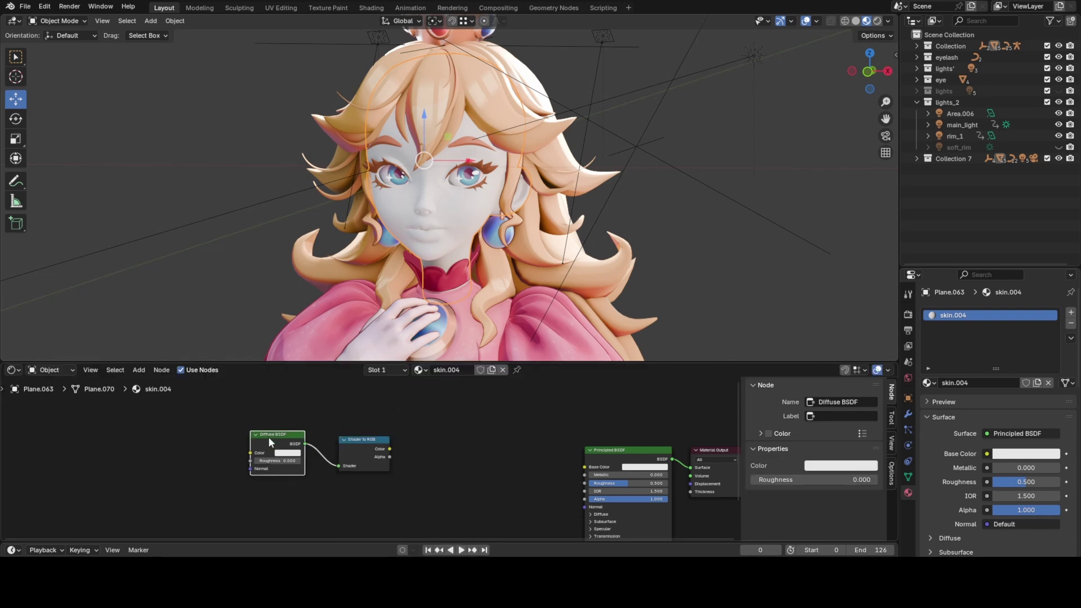
left_click_drag(349, 439, 356, 436)
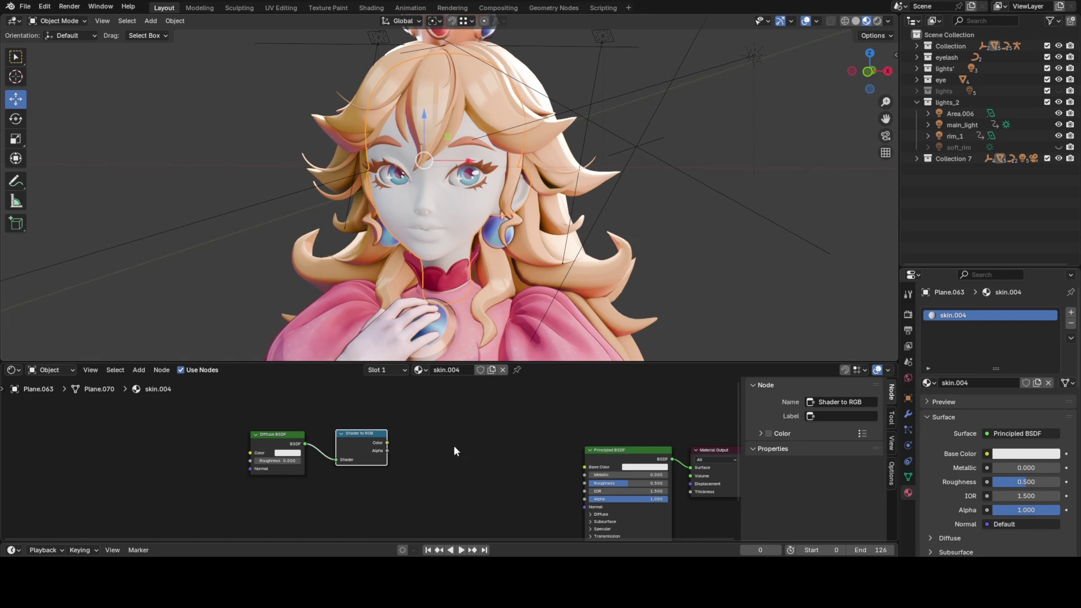
Add a Color Ramp node fed by the Color output of the Shader to RGB node
left_click_drag(389, 443, 411, 437)
type("color ramp")
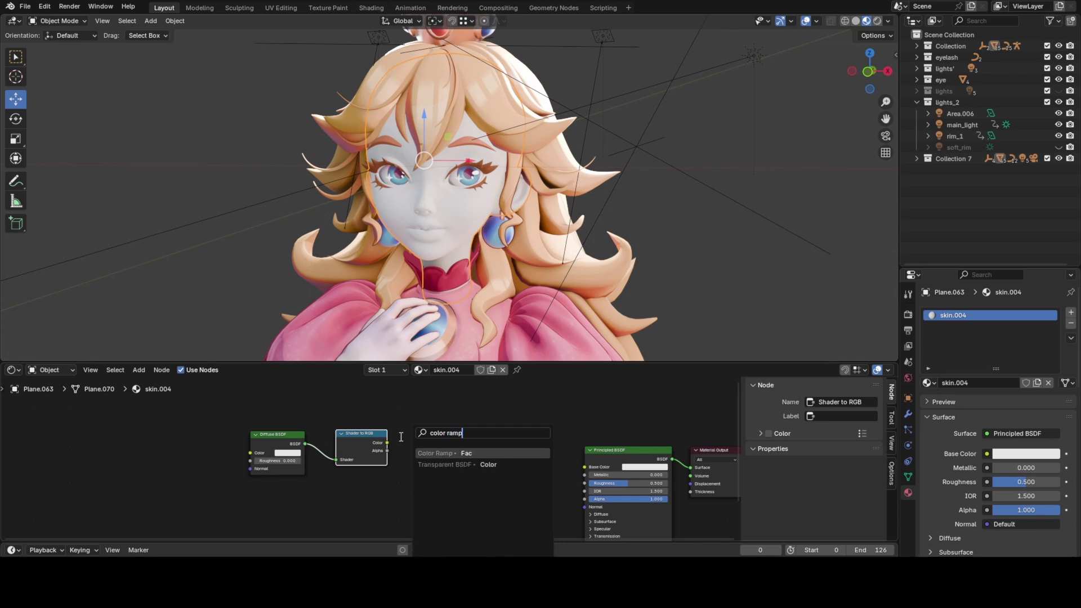
key("Return")
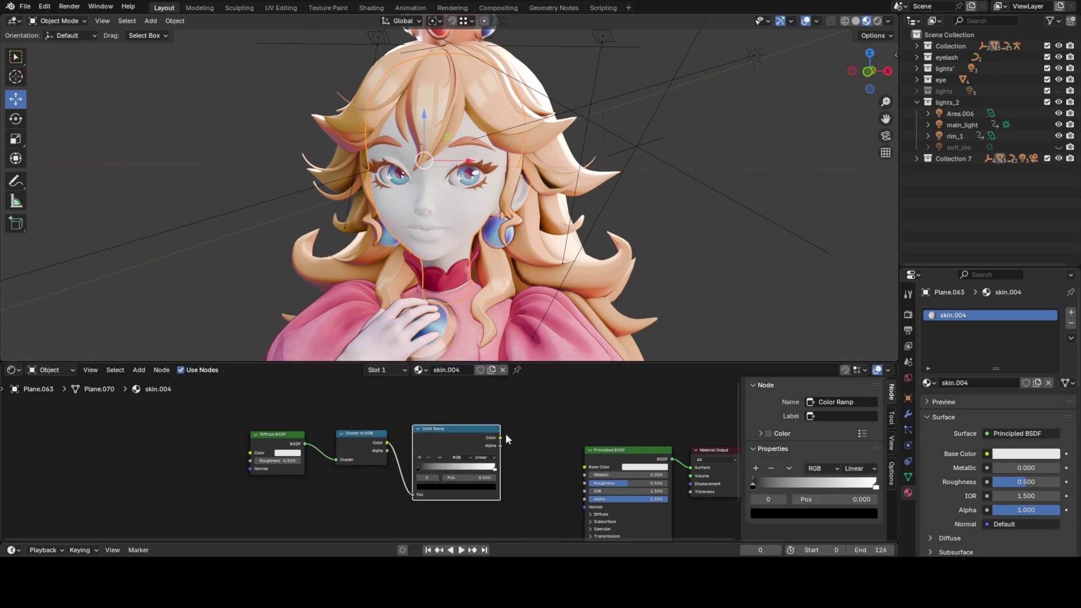
Link the Color Ramp to the Principled BSDF's Base Color and place its stops at about 0.58 for black and 0.682 for white
left_click_drag(501, 438, 584, 467)
middle_click_drag(533, 452, 524, 448)
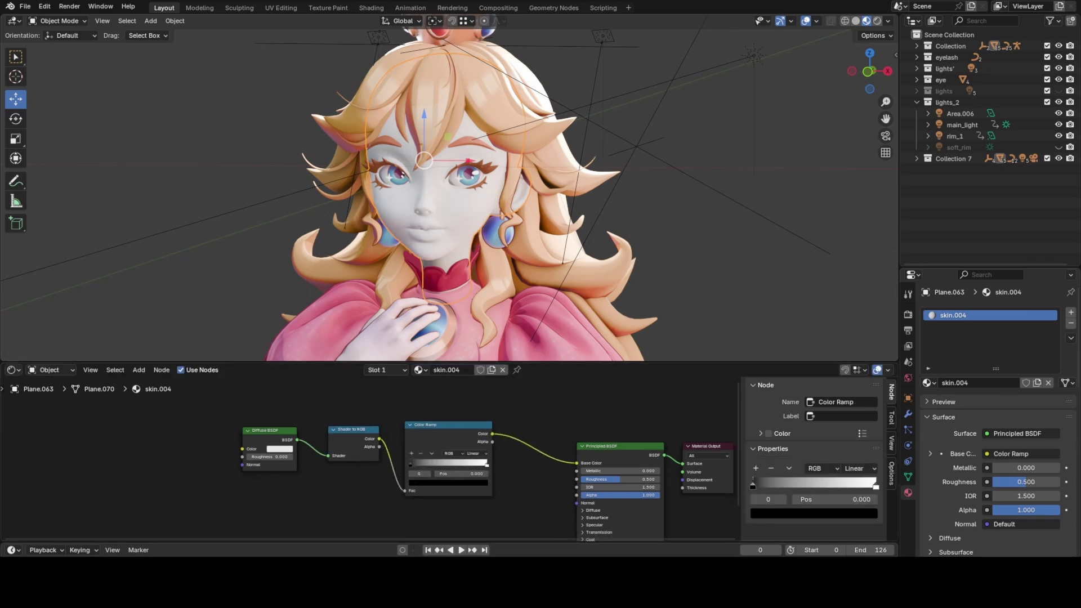
scroll(421, 459, "up", 1)
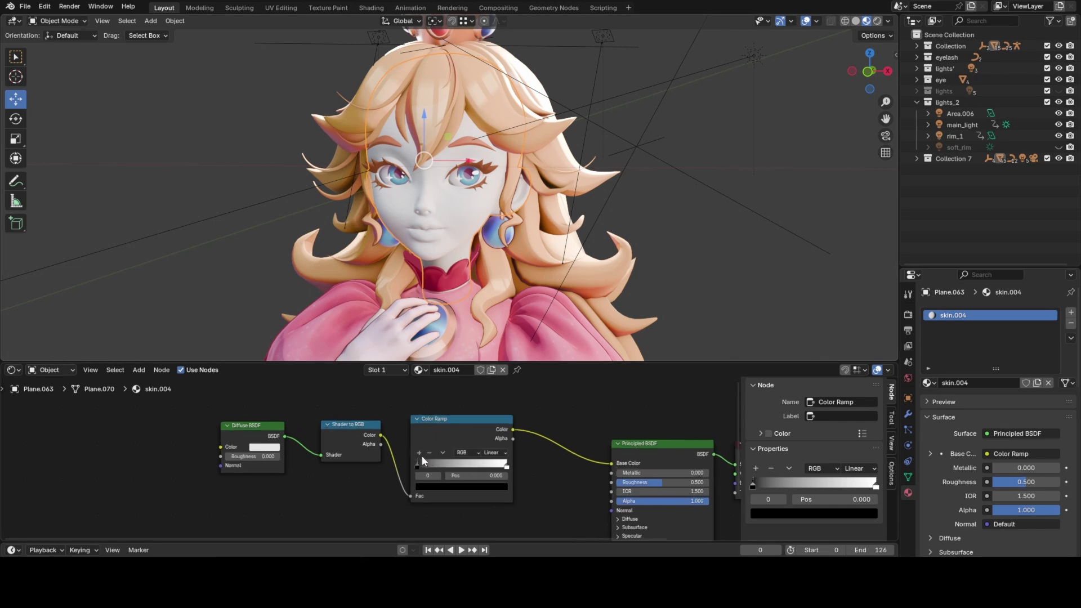
mouse_move(418, 465)
left_mouse_down()
mouse_move(488, 465)
mouse_move(468, 464)
left_mouse_up()
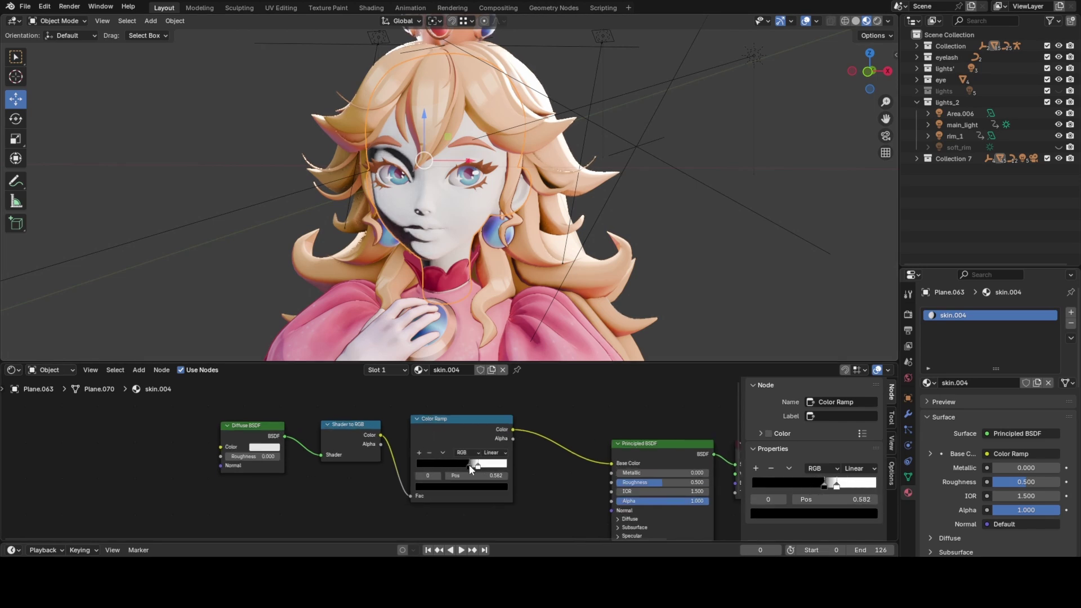
Try rotating the main_light sun about the global Z axis and reselect the face mesh
left_click(756, 51)
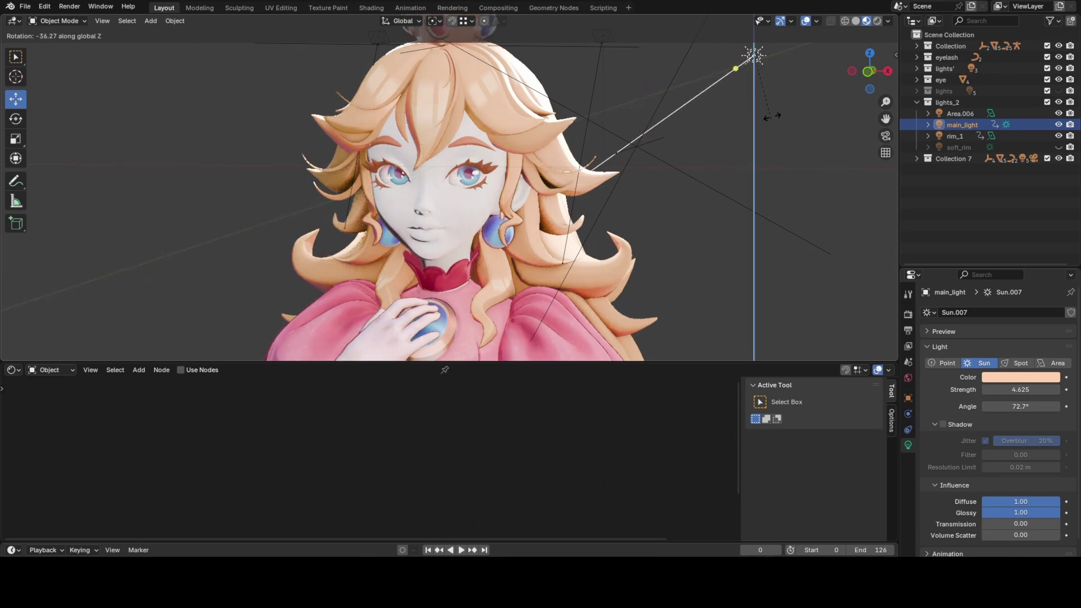
left_click(442, 219)
scroll(443, 223, "up", 5)
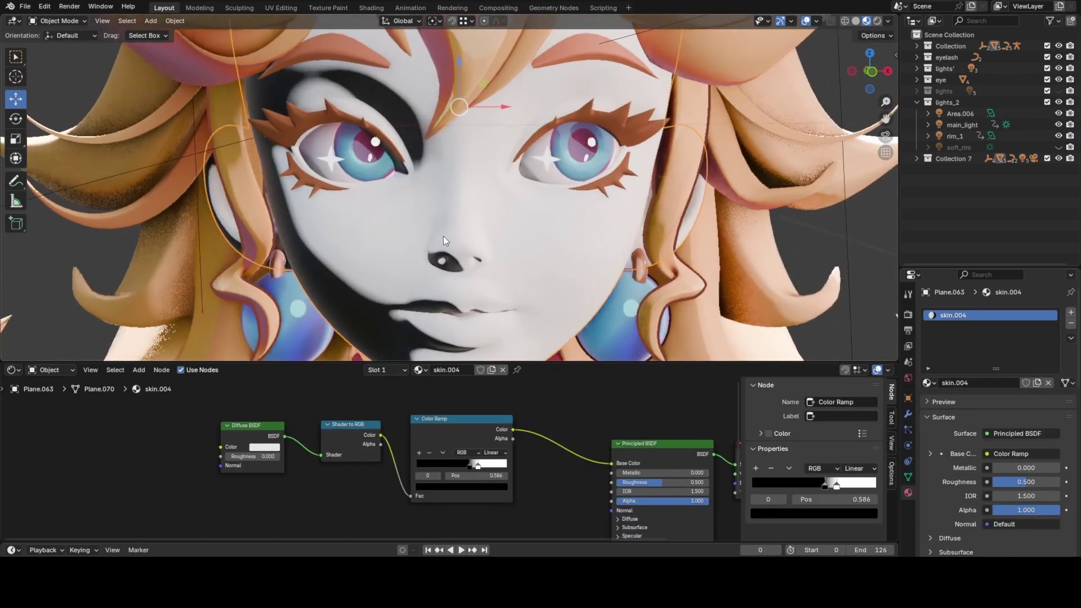
scroll(444, 225, "down", 2)
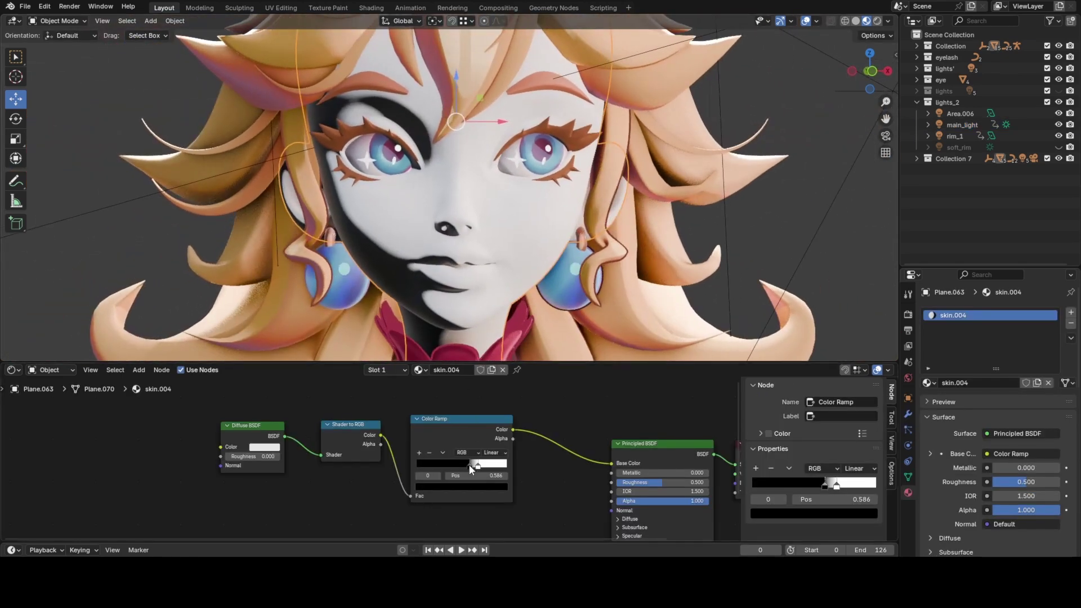
Colour the ramp's dark stop reddish brown and its light stop salmon pink
mouse_move(470, 465)
left_mouse_down()
mouse_move(457, 467)
mouse_move(470, 467)
left_mouse_up()
left_click(465, 488)
left_click_drag(492, 388, 448, 395)
left_click(478, 465)
left_click(461, 487)
Hide the Extras overlays in the 3D viewport, with the character's face and shoulders framed
scroll(557, 197, "down", 1)
middle_click_drag(572, 197, 548, 169)
scroll(539, 197, "down", 2)
mouse_move(548, 169)
middle_mouse_down()
mouse_move(567, 174)
mouse_move(557, 152)
mouse_move(539, 152)
middle_mouse_up()
scroll(557, 152, "up", 2)
left_click(815, 20)
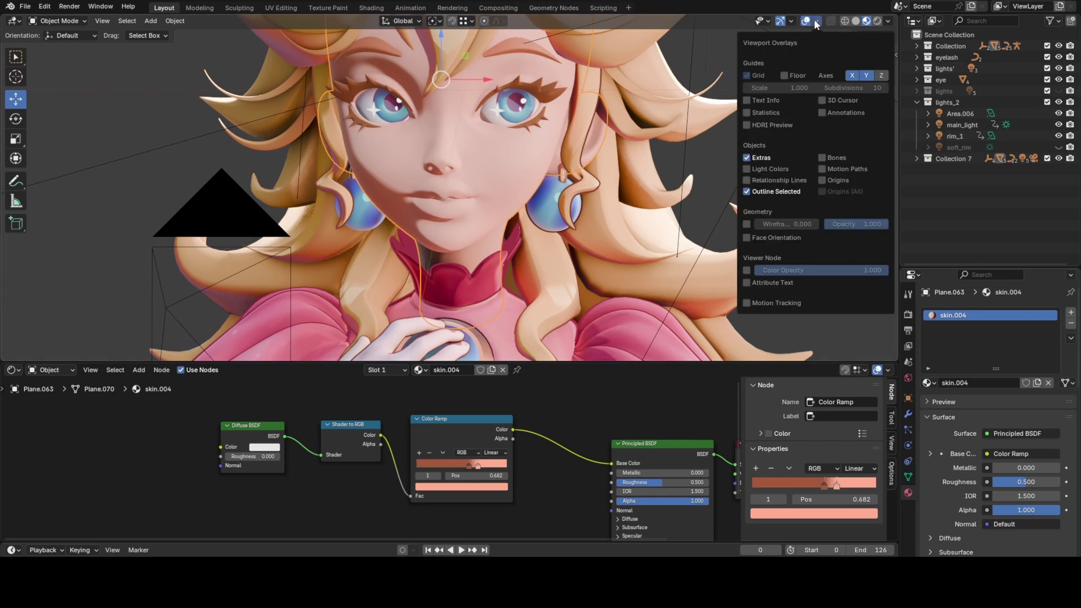
left_click(748, 157)
Add an Image Texture node feeding the Diffuse BSDF's Color and load the existing skin_handpainted image into it
scroll(371, 457, "down", 1)
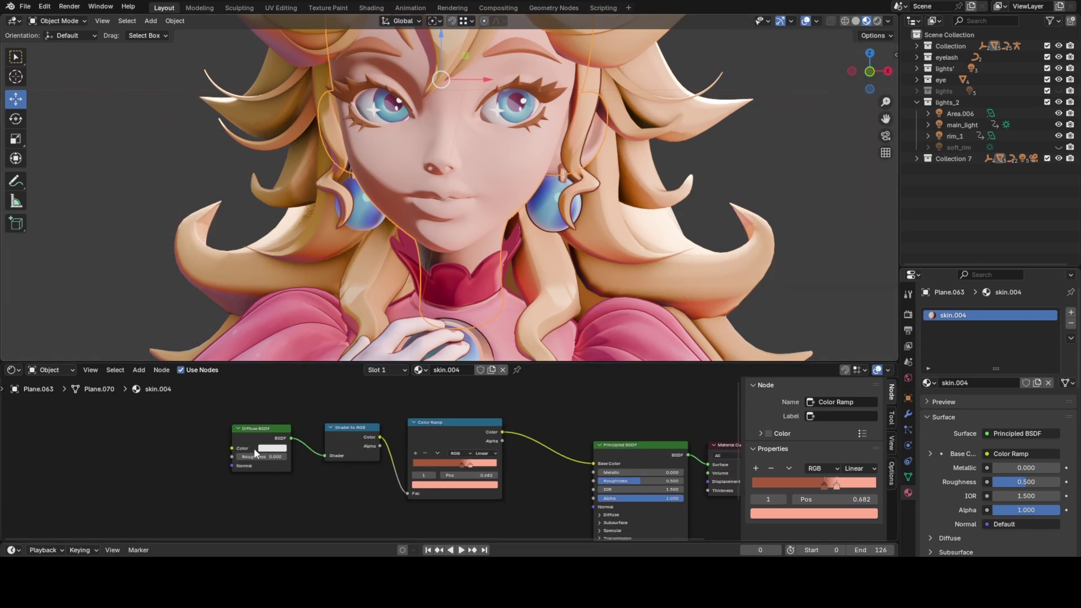
middle_click_drag(257, 454, 322, 440)
left_click_drag(333, 445, 302, 427)
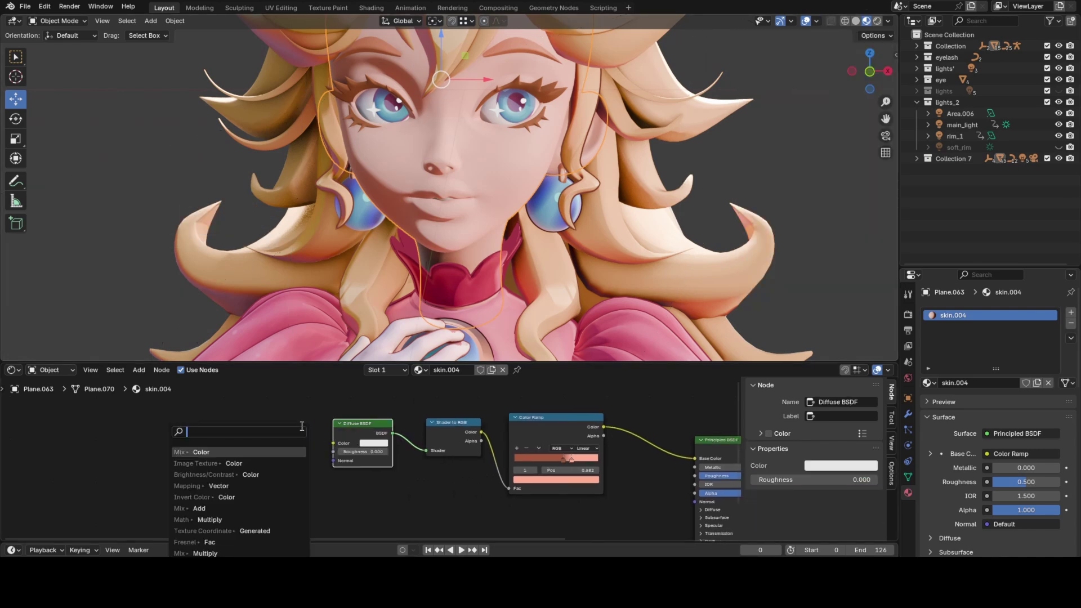
type("image")
key("Return")
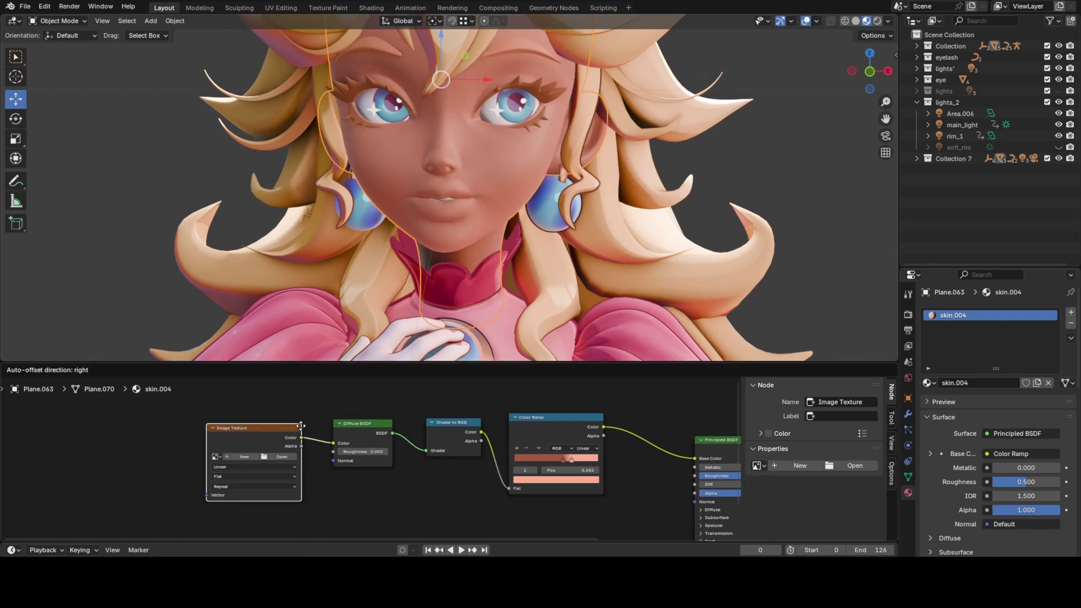
left_click(216, 457)
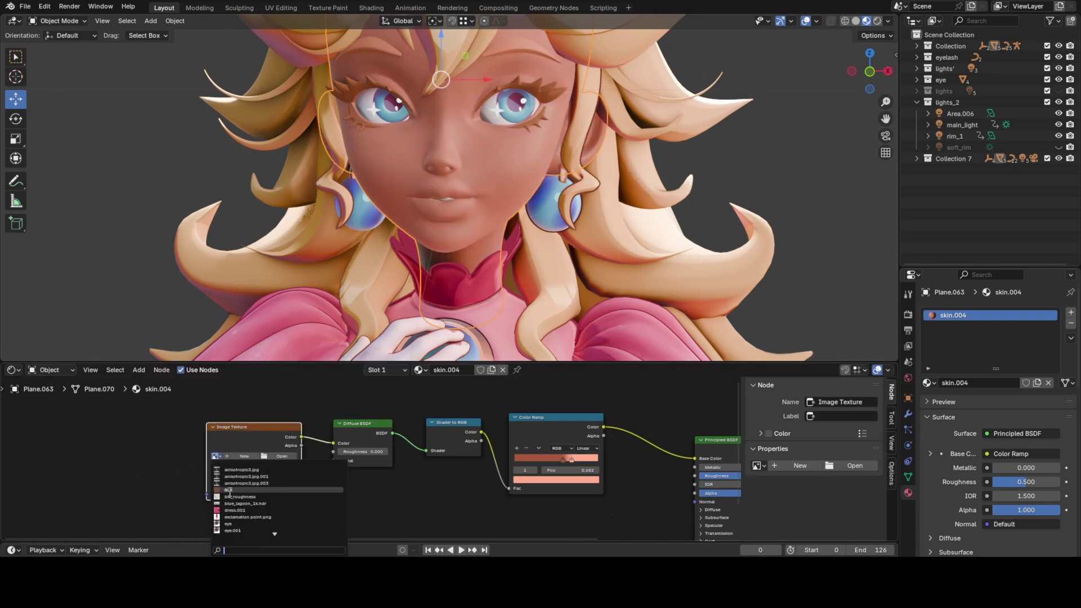
left_click(243, 510)
scroll(239, 485, "down", 1)
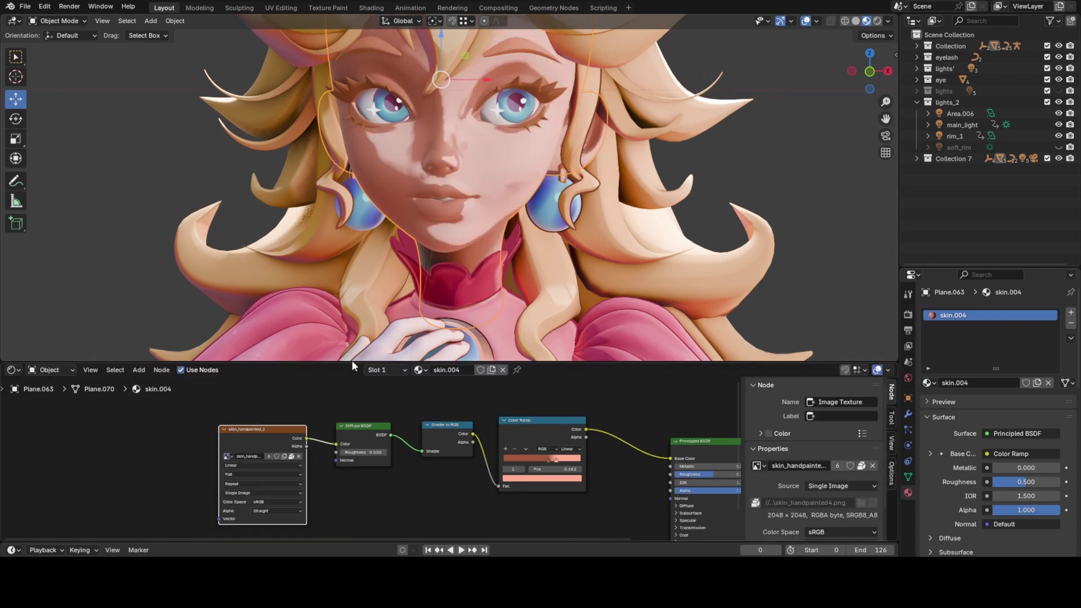
Link the Shader to RGB's Color directly to the Principled BSDF's Base Color and move the Color Ramp below that link
scroll(506, 197, "down", 1)
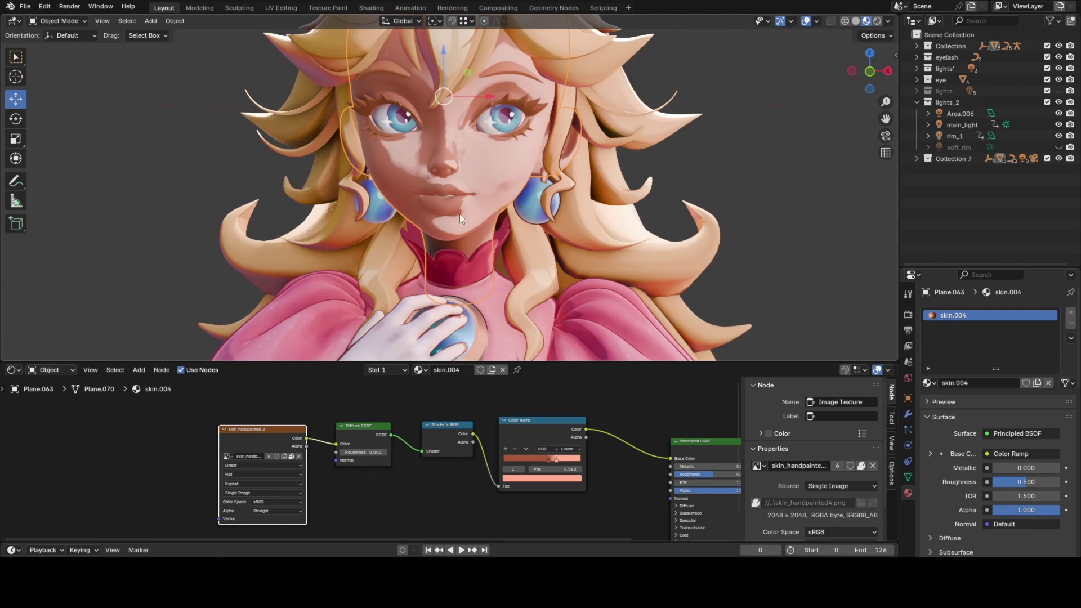
middle_click_drag(523, 420, 427, 426)
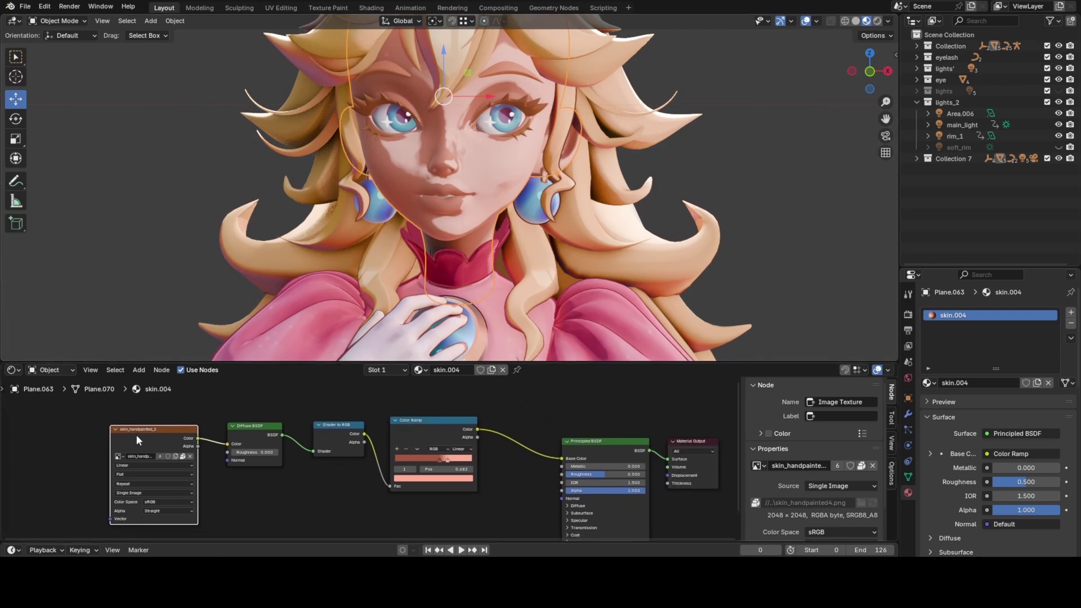
scroll(355, 442, "down", 3)
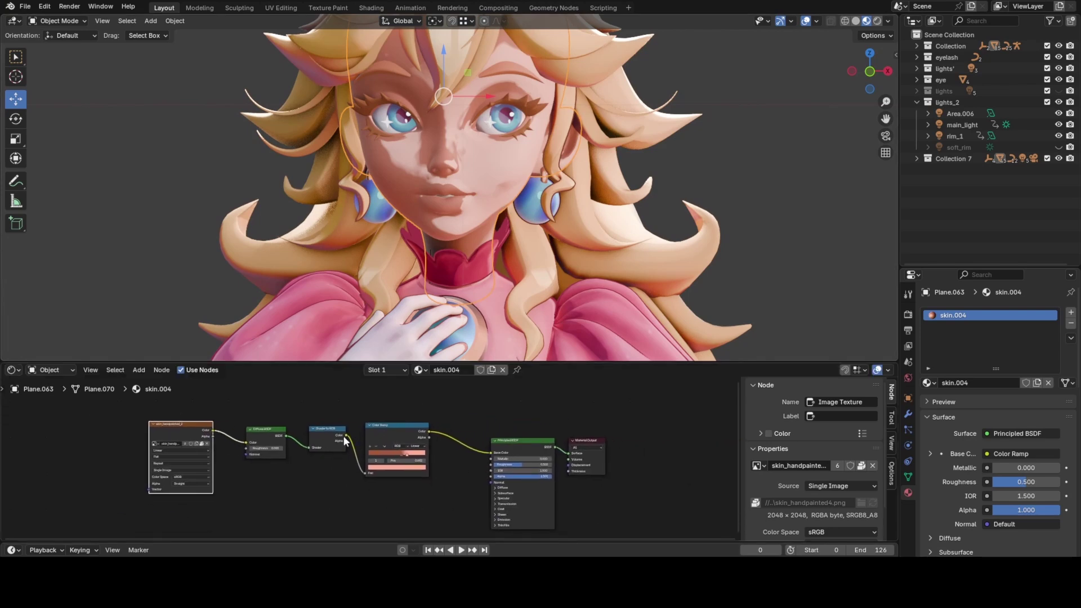
left_click_drag(345, 439, 493, 453)
left_click_drag(394, 429, 396, 471)
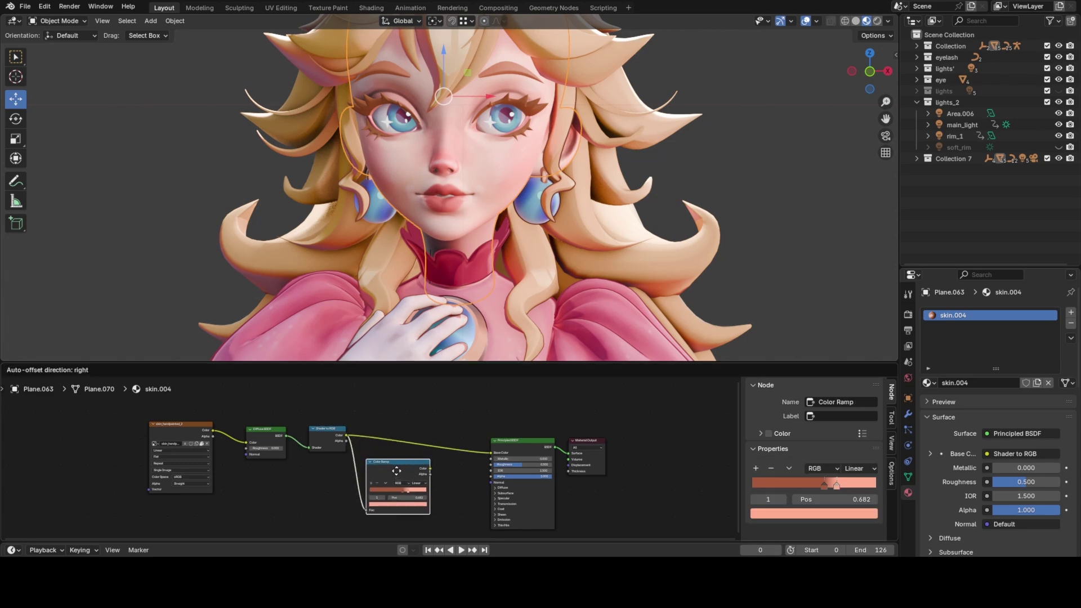
middle_click_drag(411, 175, 448, 178)
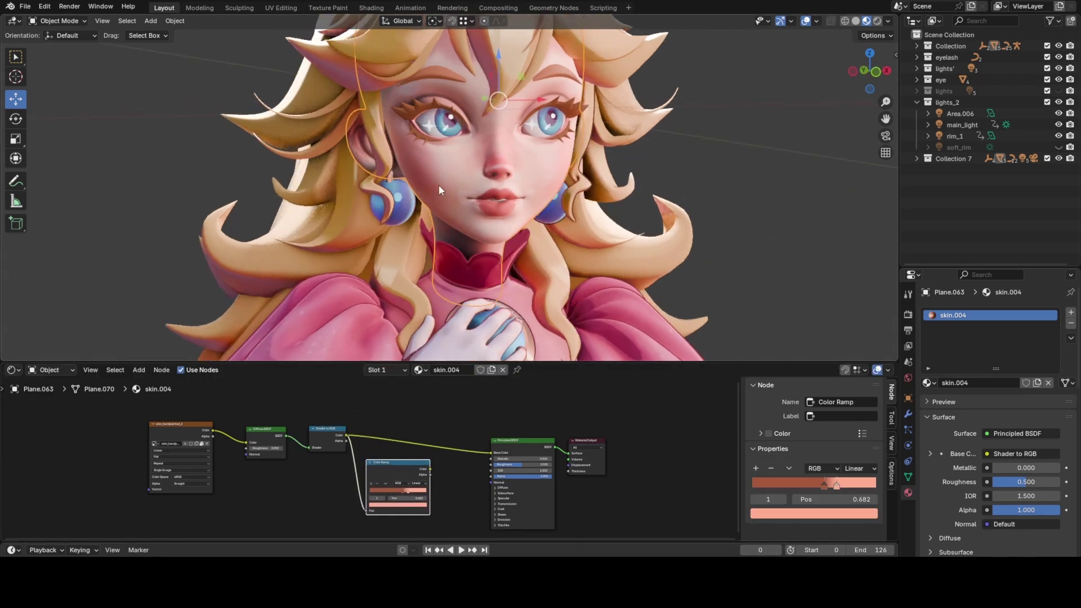
middle_click_drag(434, 393, 478, 344)
left_click_drag(427, 417, 432, 420)
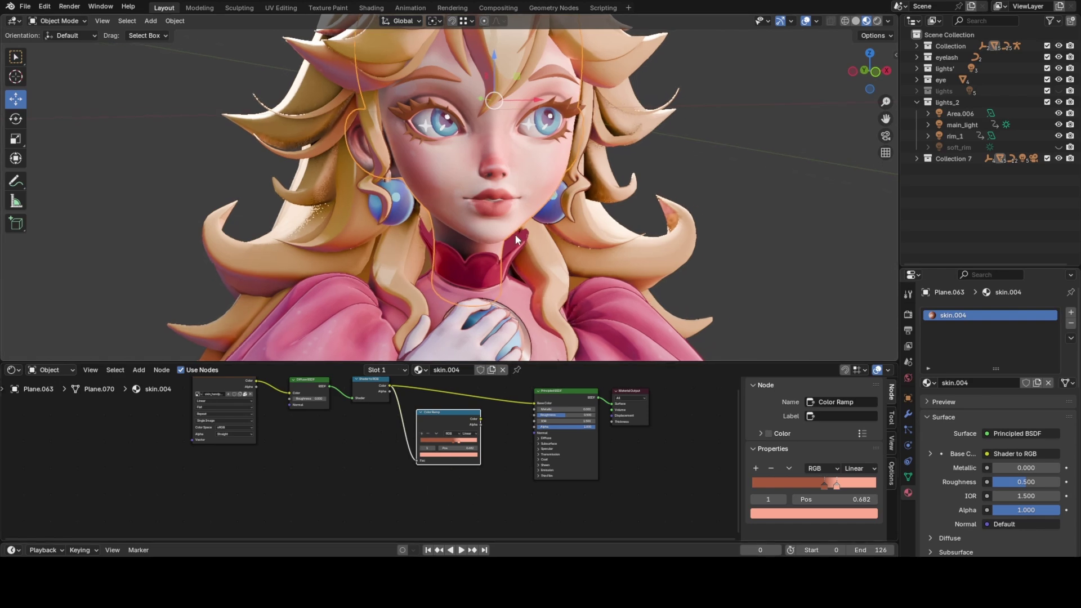
middle_click_drag(515, 234, 445, 169)
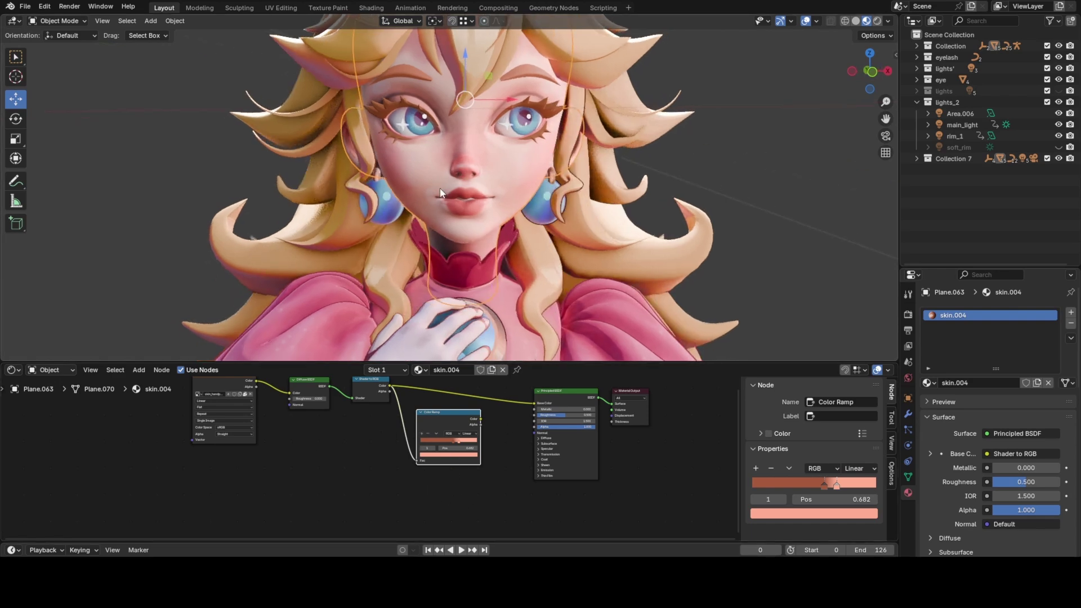
Duplicate the Diffuse BSDF and Shader to RGB nodes together and place the copies below the originals
middle_click_drag(370, 423, 394, 442)
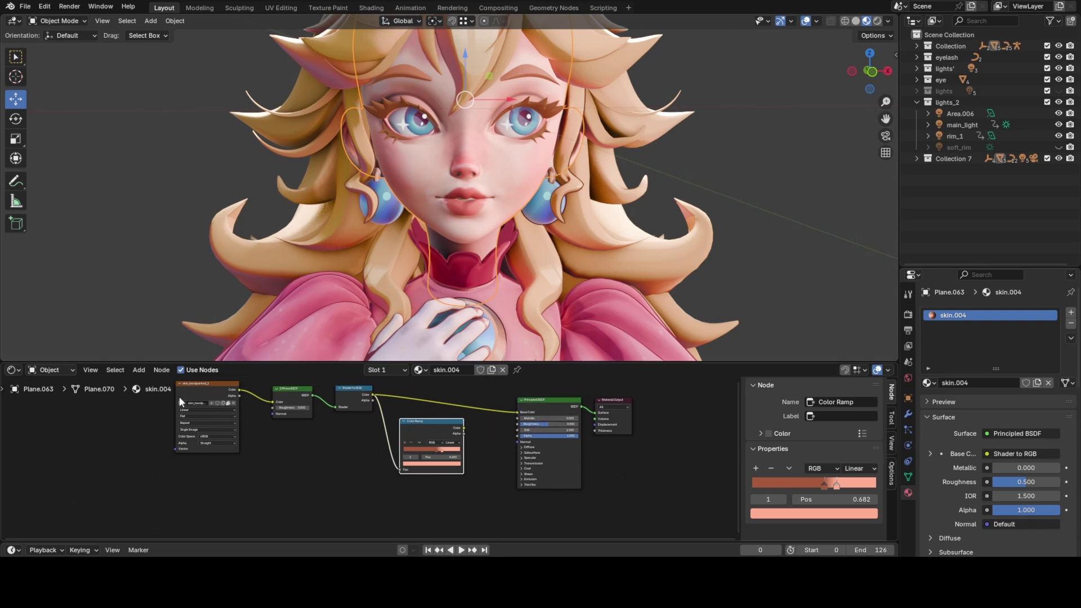
left_click(297, 398)
left_click(350, 390)
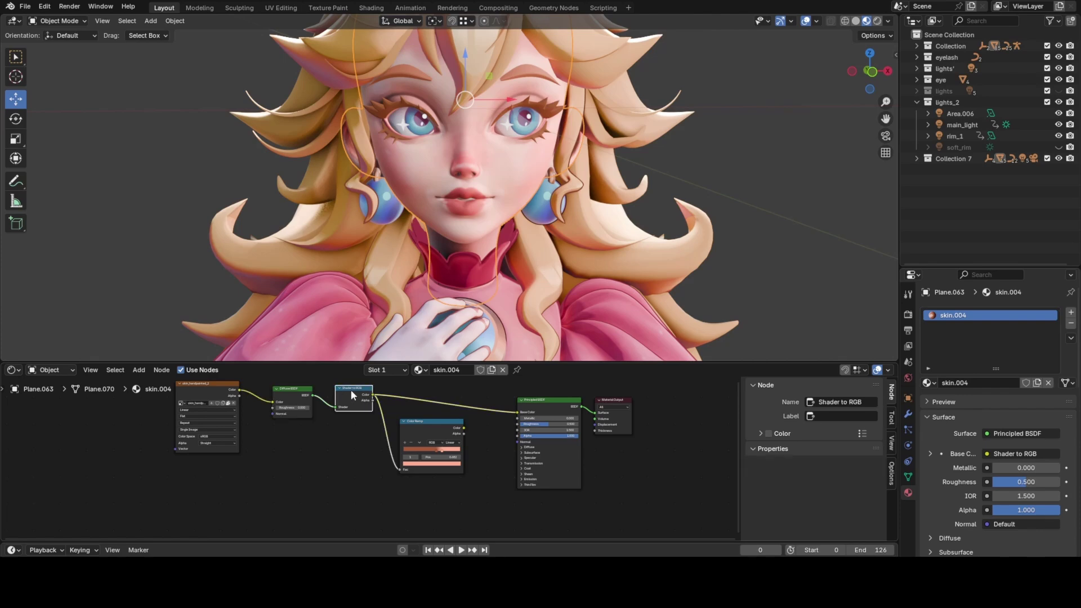
left_click(299, 398)
left_click(350, 392, "shift")
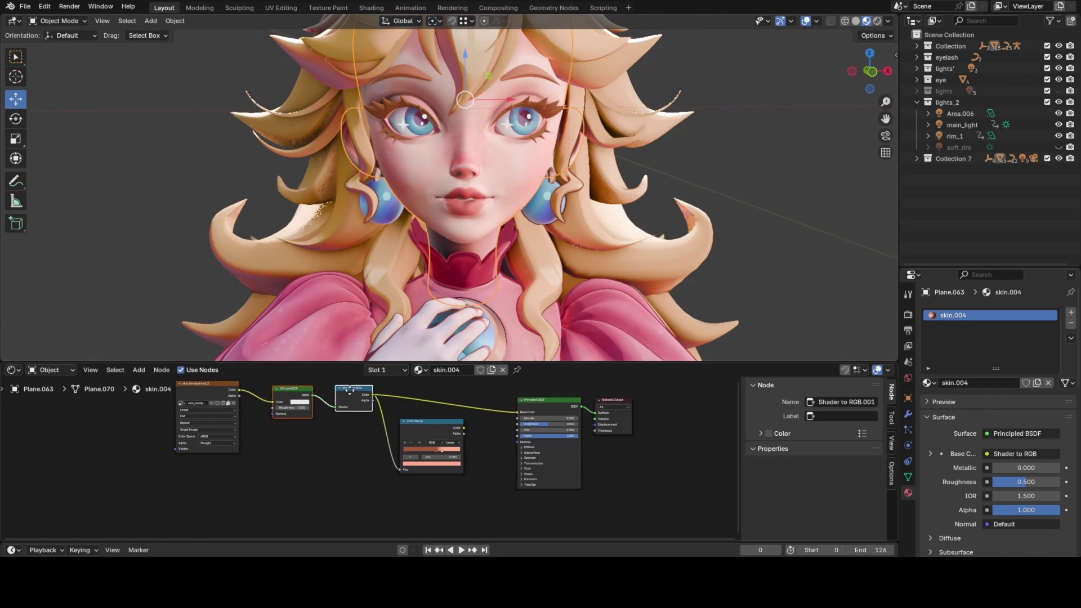
key("shift+d")
left_click(324, 494)
Disconnect the Color Ramp from the original Shader to RGB node and place it in the free space below
left_click(424, 433)
left_click_drag(400, 471, 345, 478)
left_click_drag(425, 435, 450, 432)
Recolour the Color Ramp's dark stop to black and its light stop to white
left_click(435, 461)
left_click(431, 473)
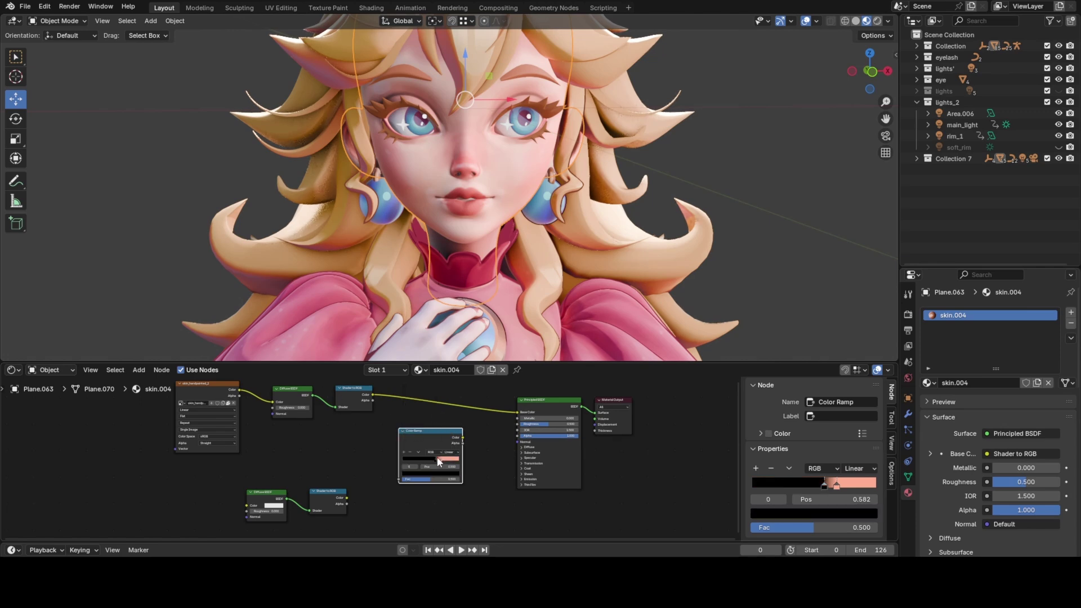
left_click(442, 461)
left_click(442, 473)
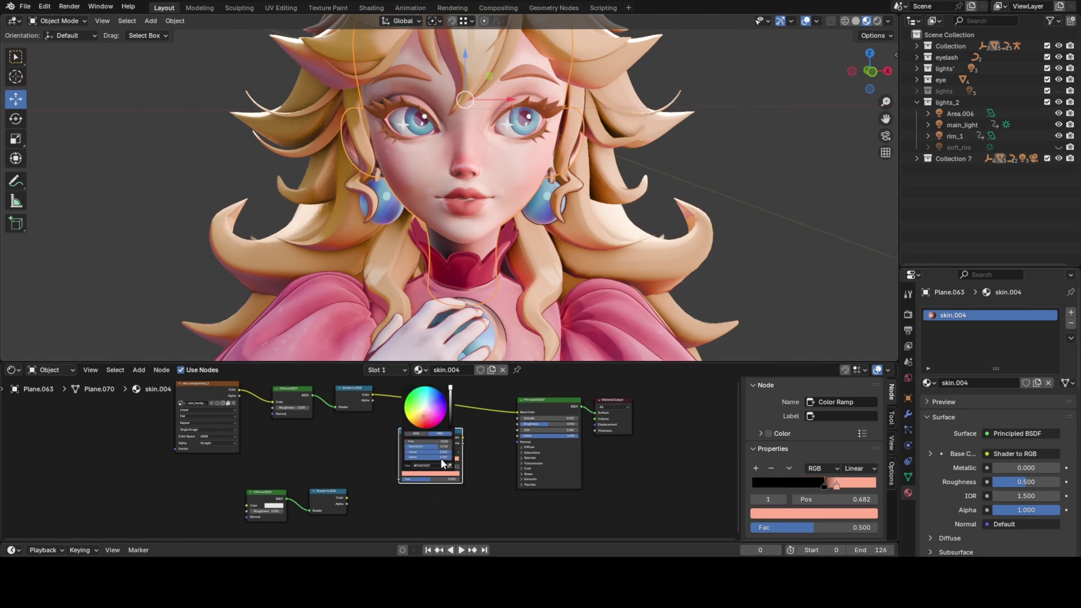
left_click_drag(425, 416, 406, 446)
left_click(440, 474)
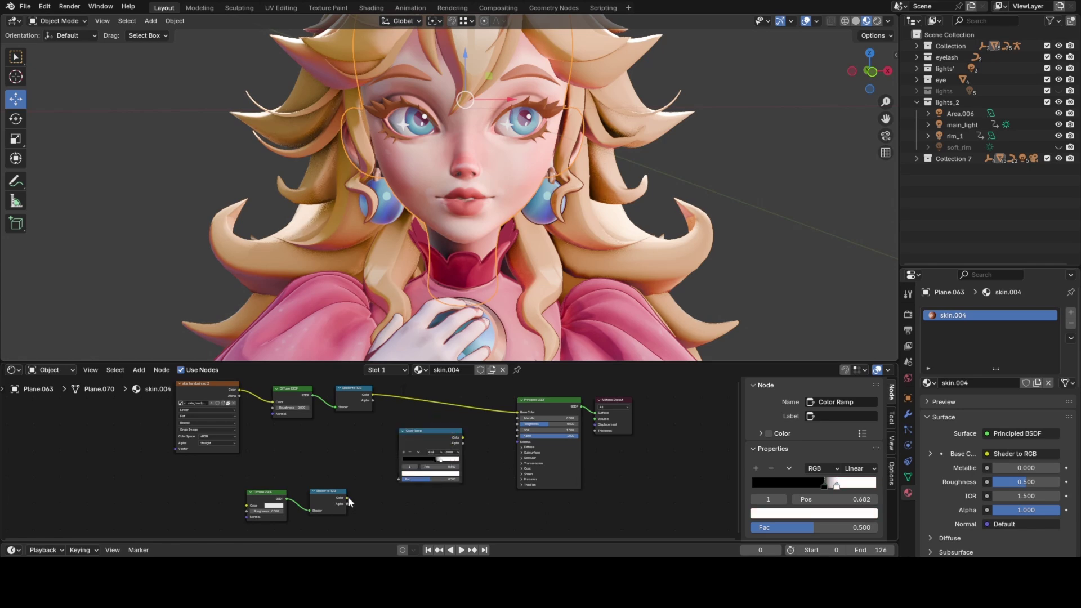
Feed the duplicated Shader to RGB into the Color Ramp and move this chain left beneath the image texture branch
left_click_drag(397, 479, 408, 502)
left_click_drag(480, 515, 231, 471)
left_click_drag(427, 467, 343, 465)
Add a Mix Color node, feeding the painted branch's Shader to RGB into input A and the Color Ramp into B
key("shift+a")
type("MIX CO")
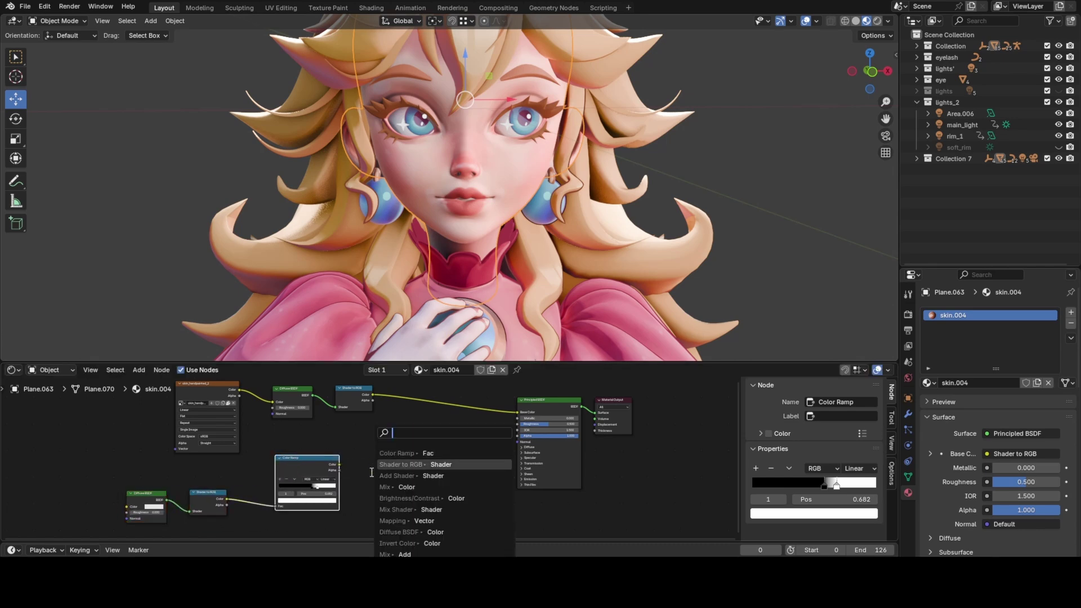
key("Return")
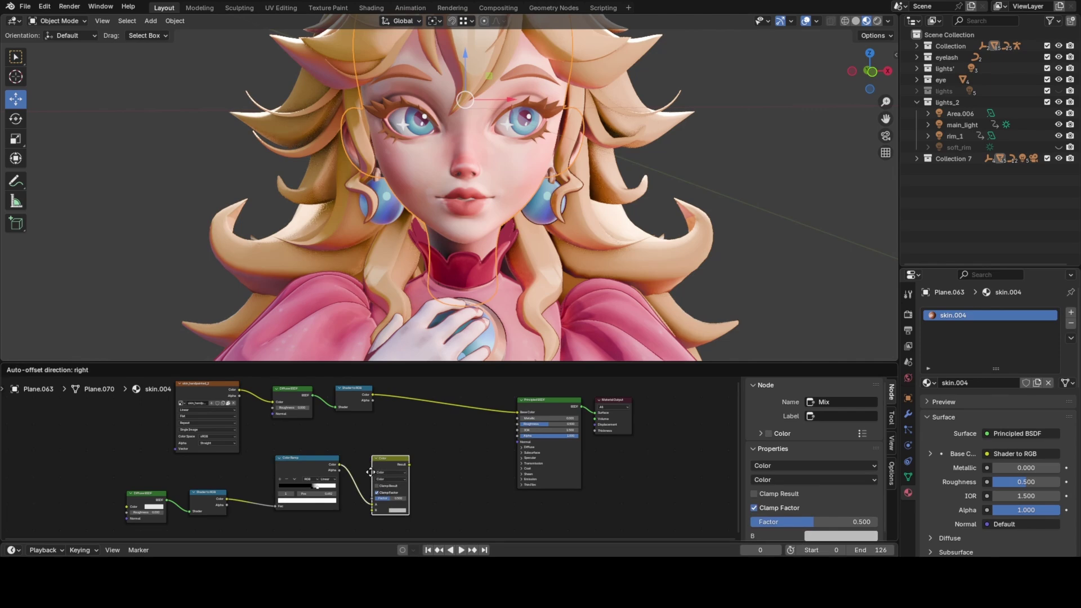
left_click(406, 449)
left_click_drag(373, 395, 408, 482)
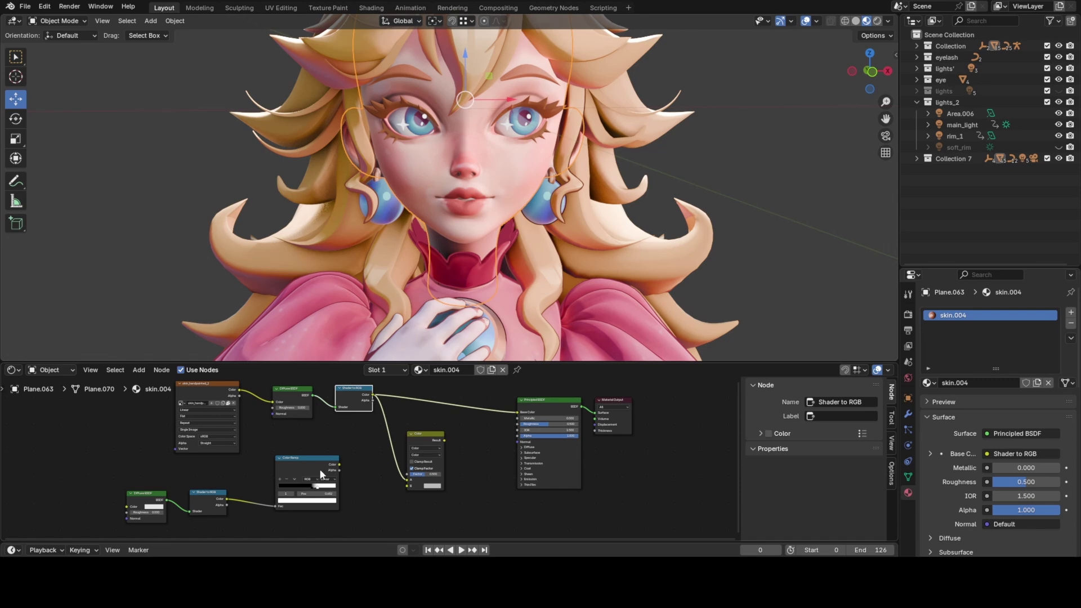
left_click(352, 469)
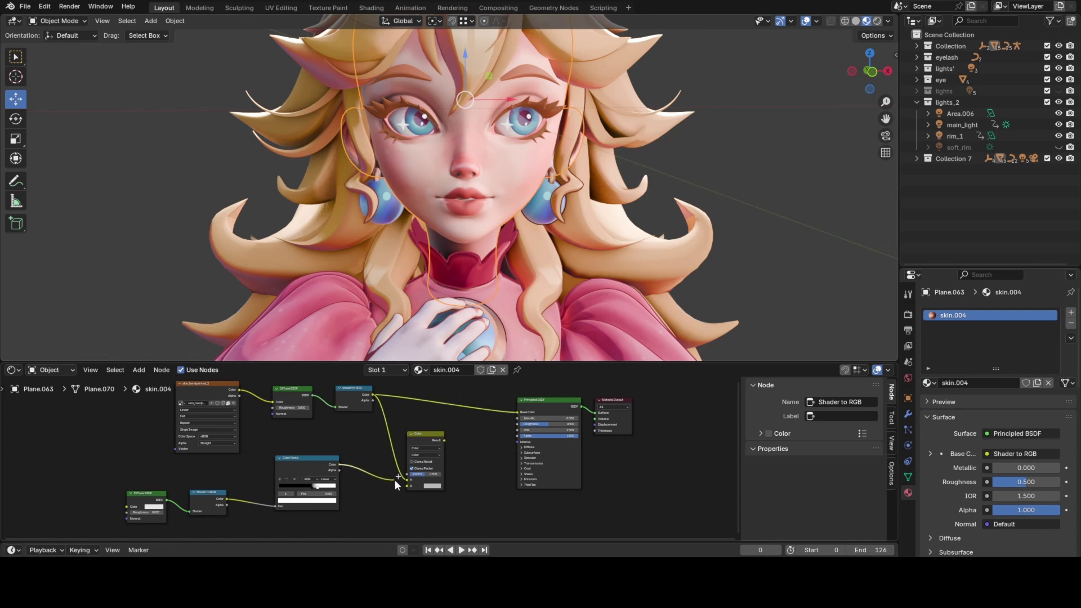
left_click_drag(396, 483, 407, 487)
Set the mix node's blend mode to Multiply, feed its result into the Principled BSDF's Base Color and place it between the branches
left_click(435, 456)
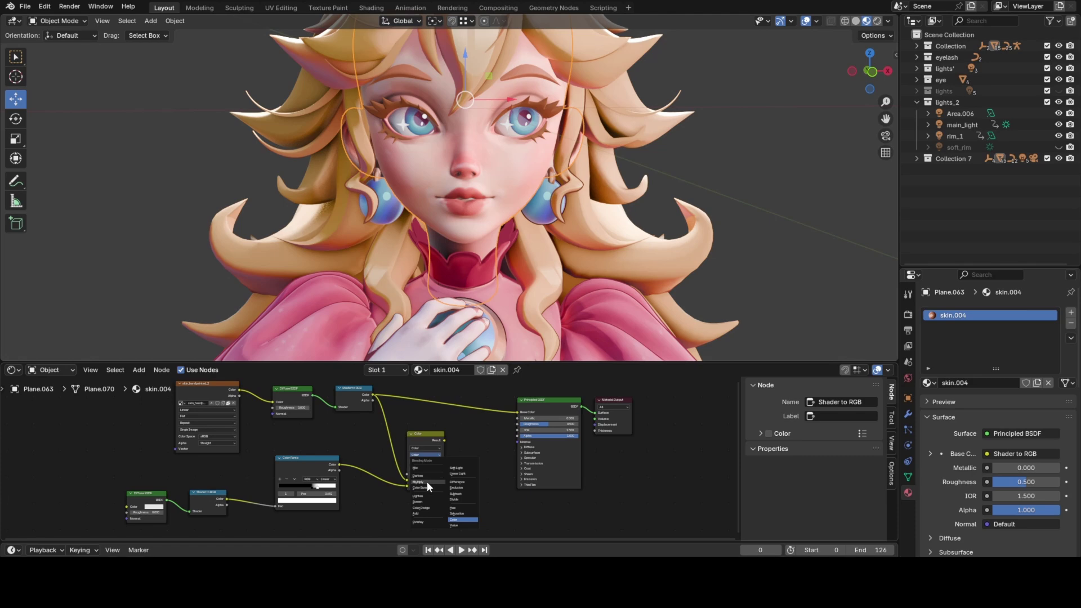
left_click(427, 482)
left_click_drag(444, 440, 516, 415)
left_click_drag(427, 436, 449, 419)
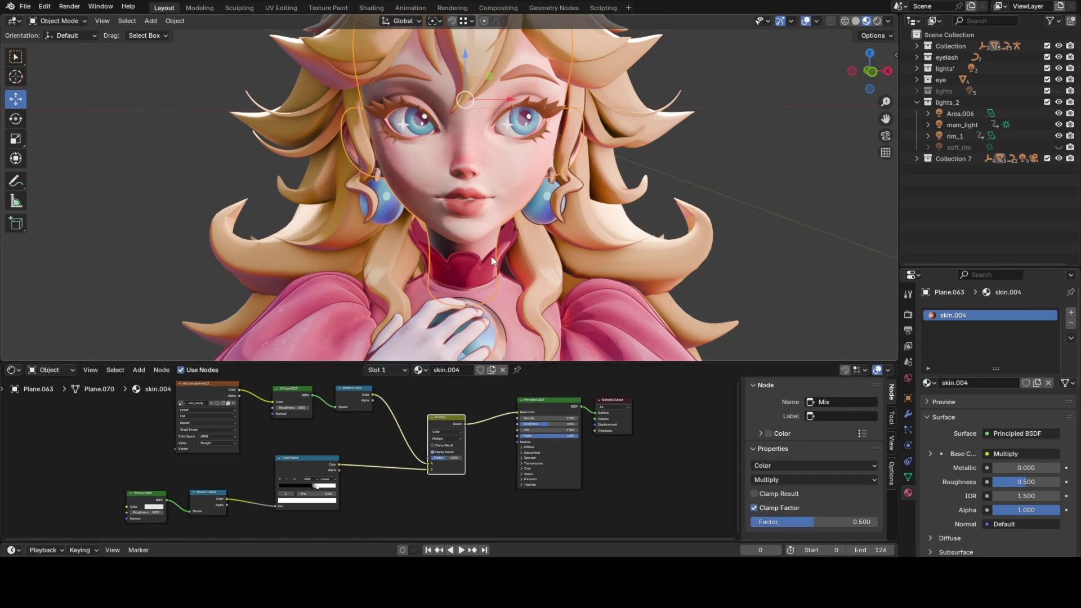
Slide the Color Ramp's black stop to about position 0.623 to sharpen the shadow edge
mouse_move(492, 255)
middle_mouse_down()
mouse_move(472, 255)
mouse_move(482, 256)
middle_mouse_up()
scroll(355, 470, "up", 2)
middle_click_drag(345, 472, 409, 442)
scroll(403, 445, "up", 1)
scroll(369, 462, "up", 1)
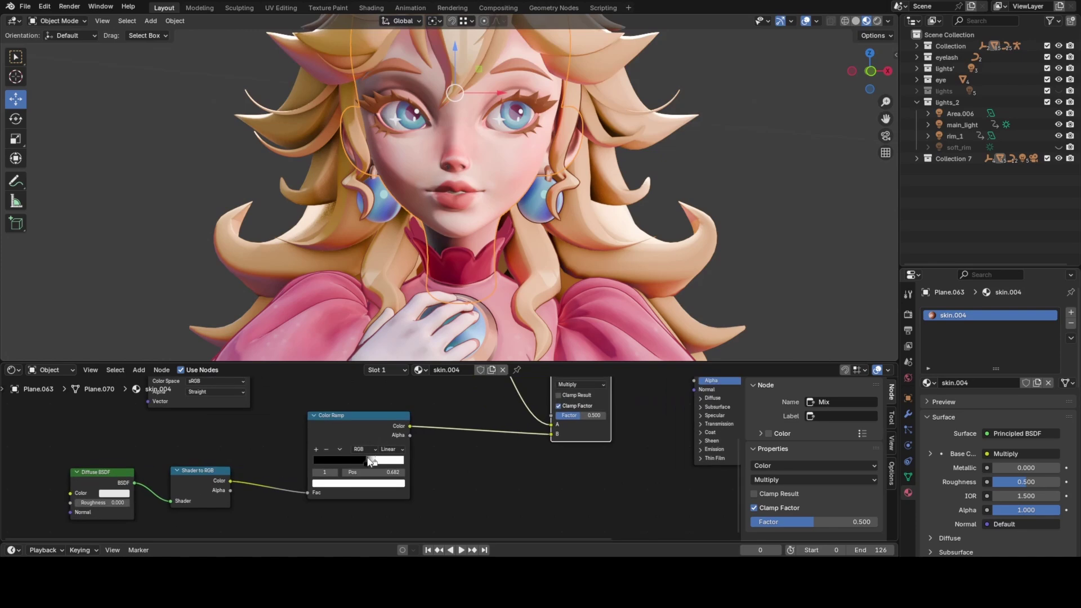
left_click(367, 461)
left_click_drag(370, 464, 369, 464)
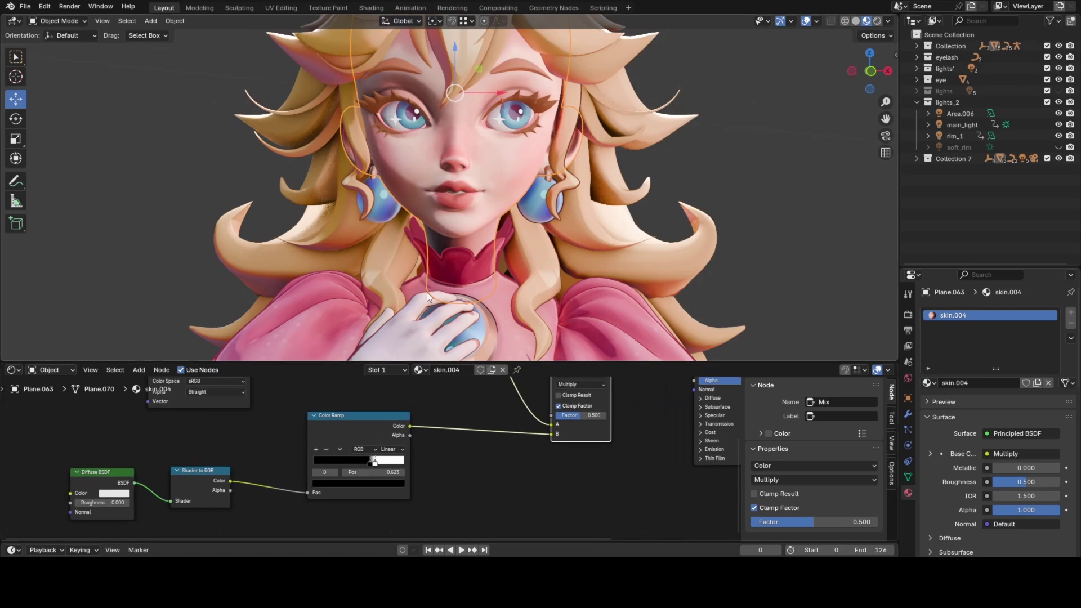
Rotate main_light by about -20° around global Z, showing the light objects only for this, and reselect the face
scroll(520, 132, "down", 3)
scroll(531, 130, "up", 3)
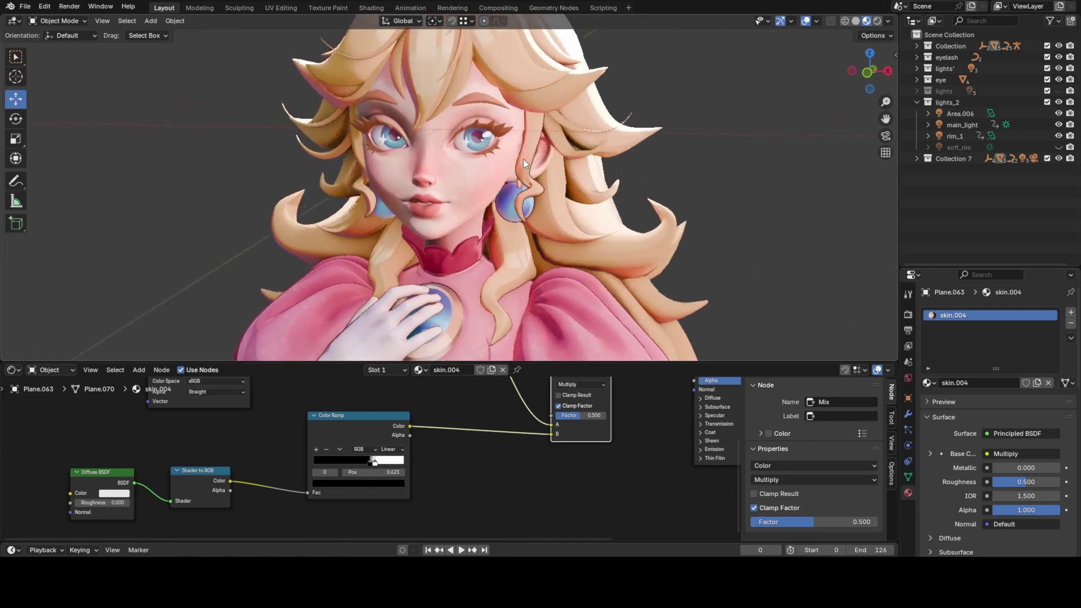
scroll(371, 466, "down", 2)
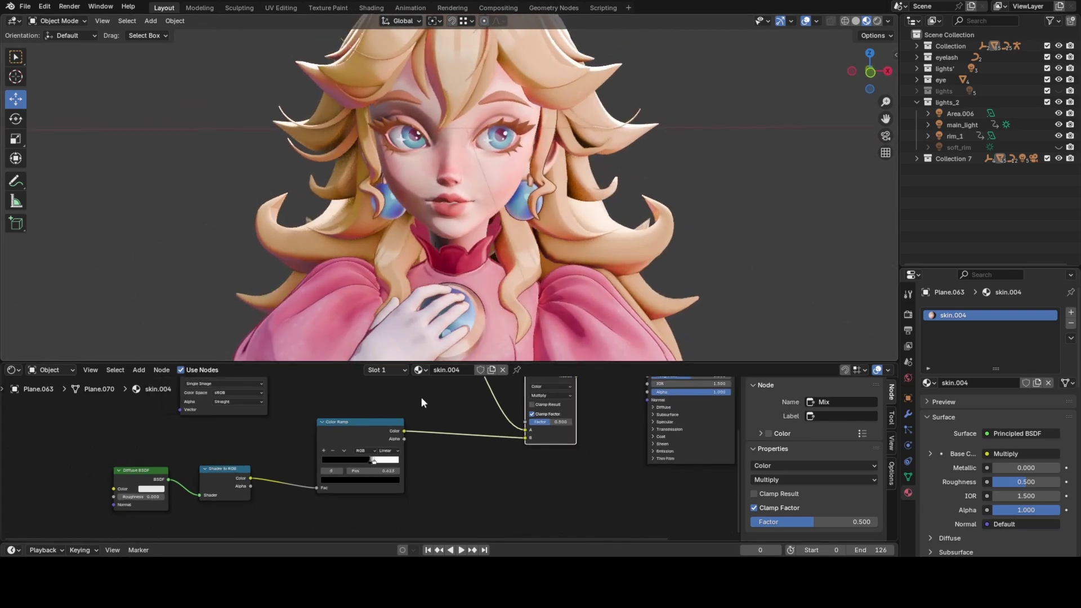
middle_click_drag(485, 242, 545, 204)
scroll(545, 204, "down", 4)
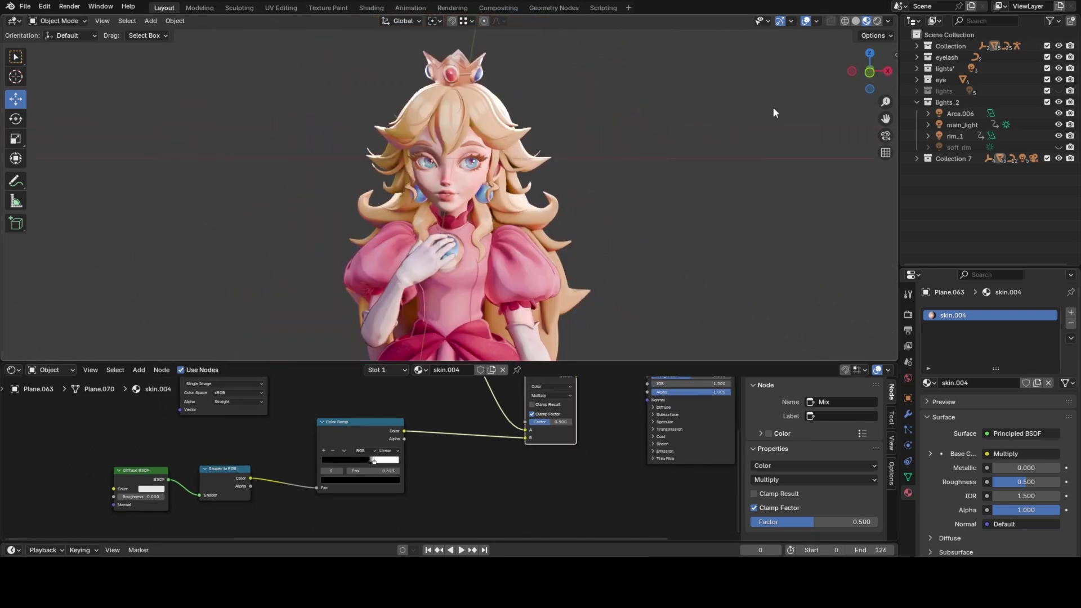
left_click(816, 22)
left_click(648, 97)
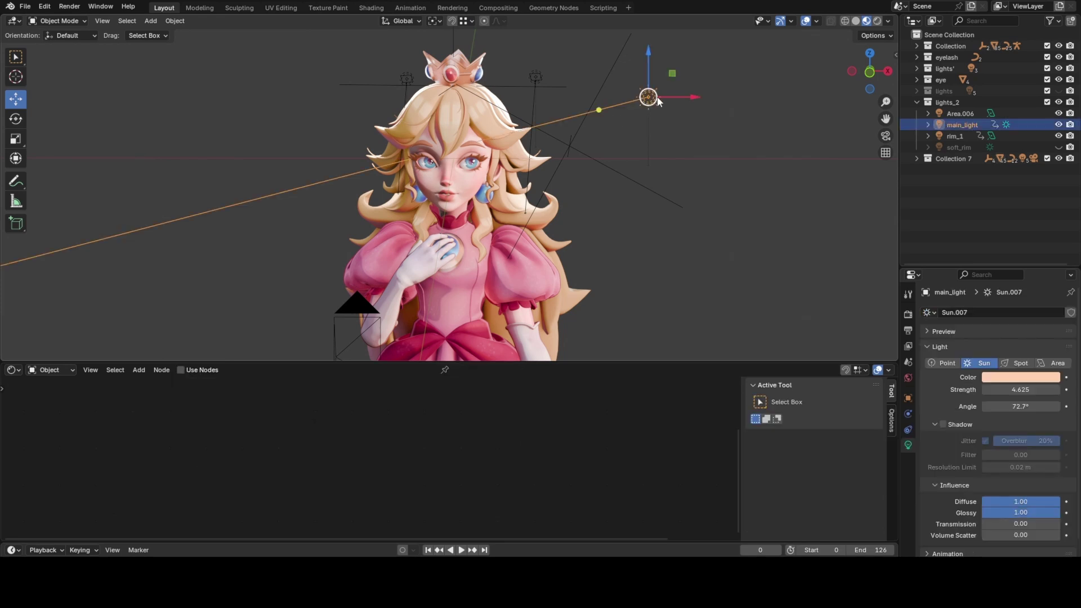
key("r")
key("z")
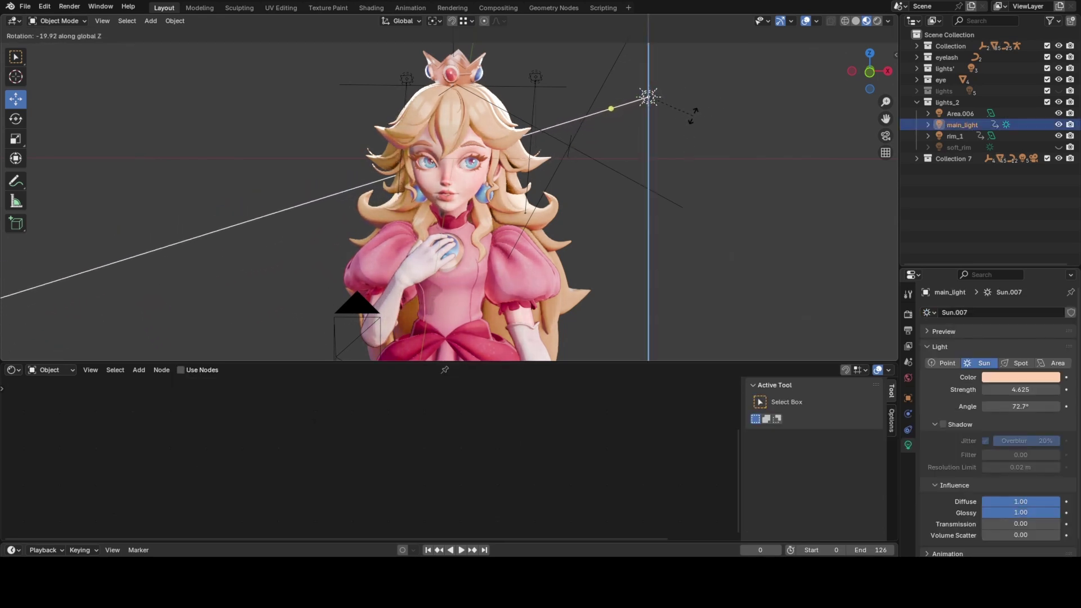
left_click(681, 101)
left_click(820, 22)
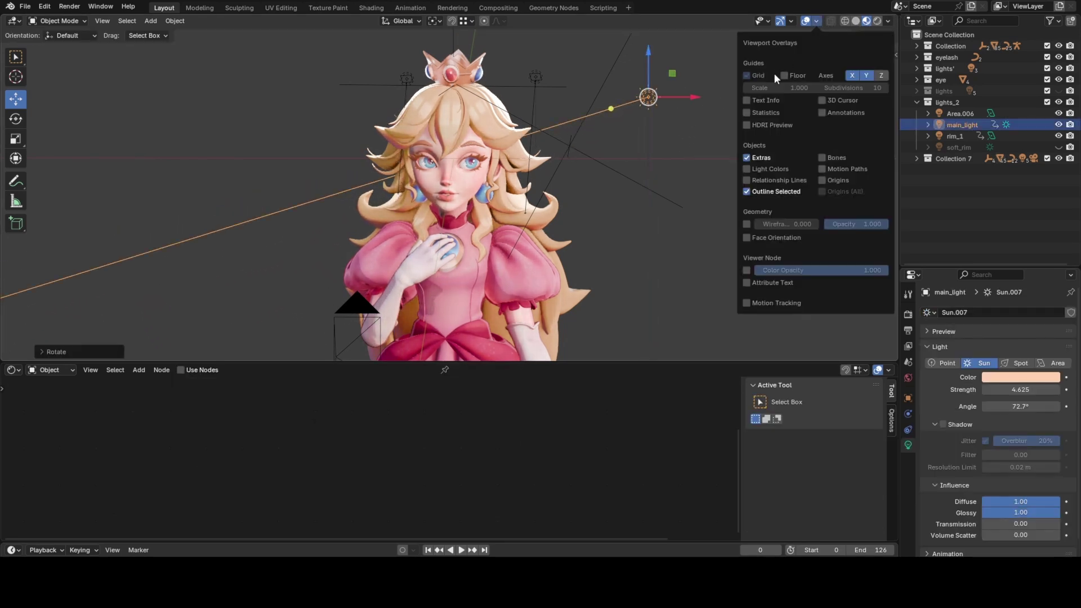
left_click(750, 153)
left_click(468, 188)
Recolour the Color Ramp's black stop to a dark reddish brown
scroll(369, 460, "up", 2)
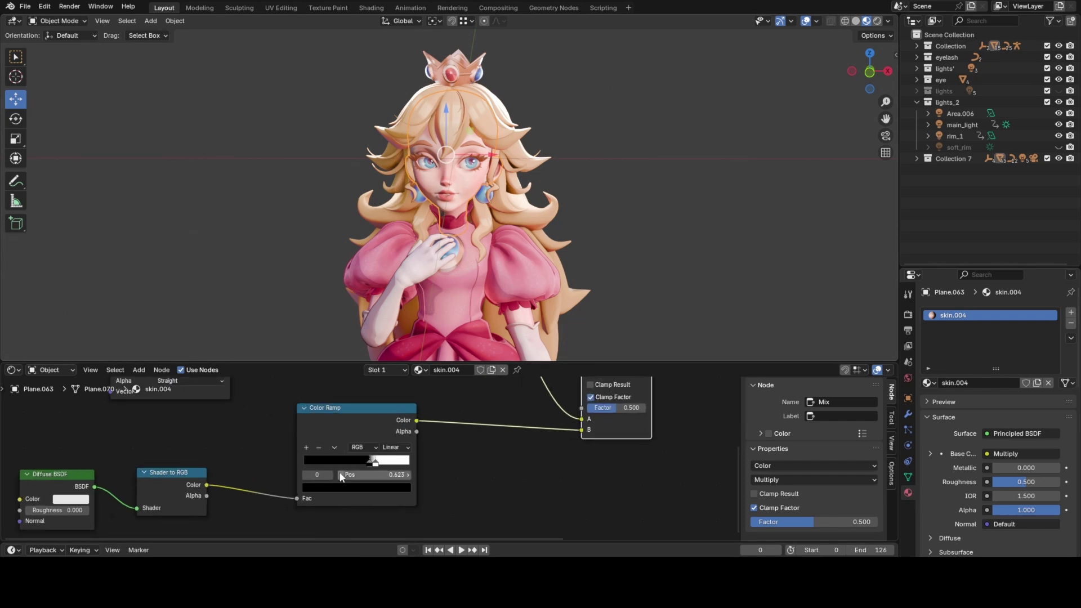
left_click(354, 488)
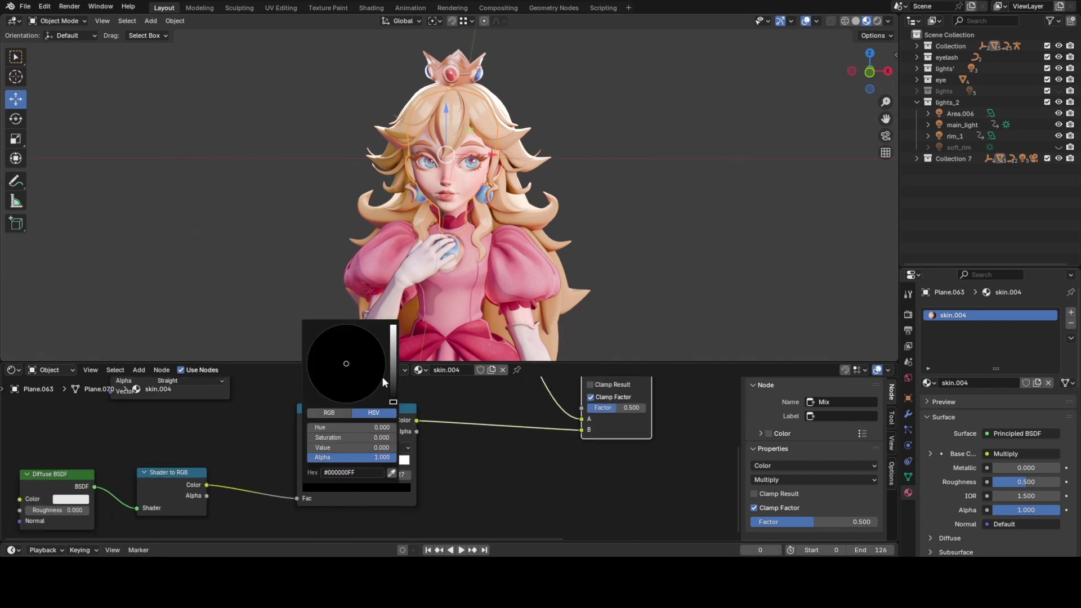
left_click(393, 373)
left_click_drag(352, 387, 324, 387)
scroll(372, 455, "up", 2)
left_click(355, 492)
middle_click_drag(617, 346, 553, 79)
scroll(553, 78, "up", 3)
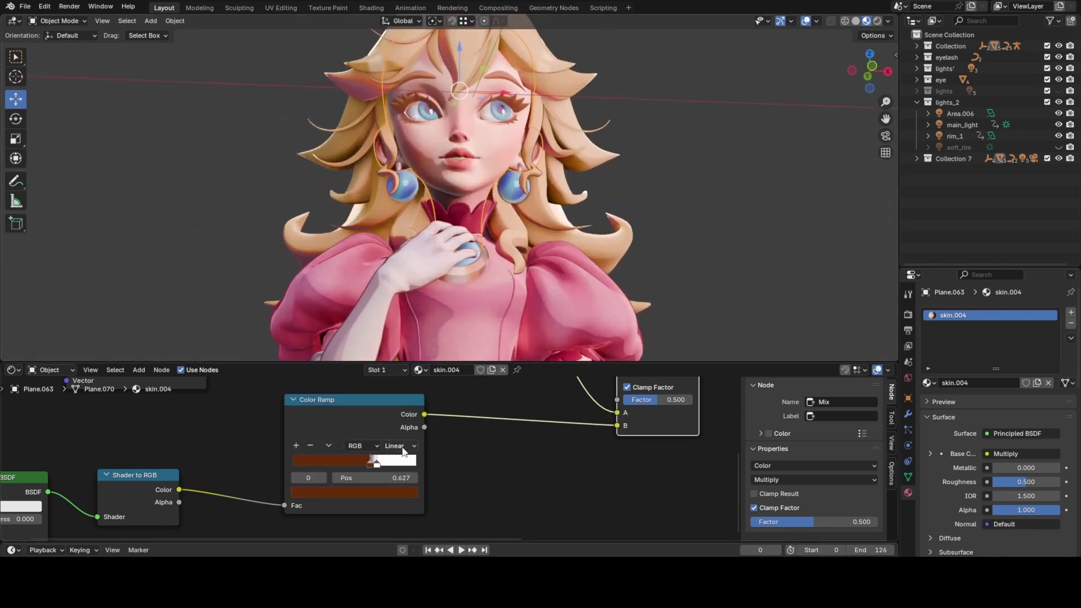
Recolour the Color Ramp's white stop at position 0.682 to a pale pink
left_click(376, 463)
left_click(355, 493)
left_click_drag(342, 349, 344, 355)
middle_click_drag(429, 335, 417, 373)
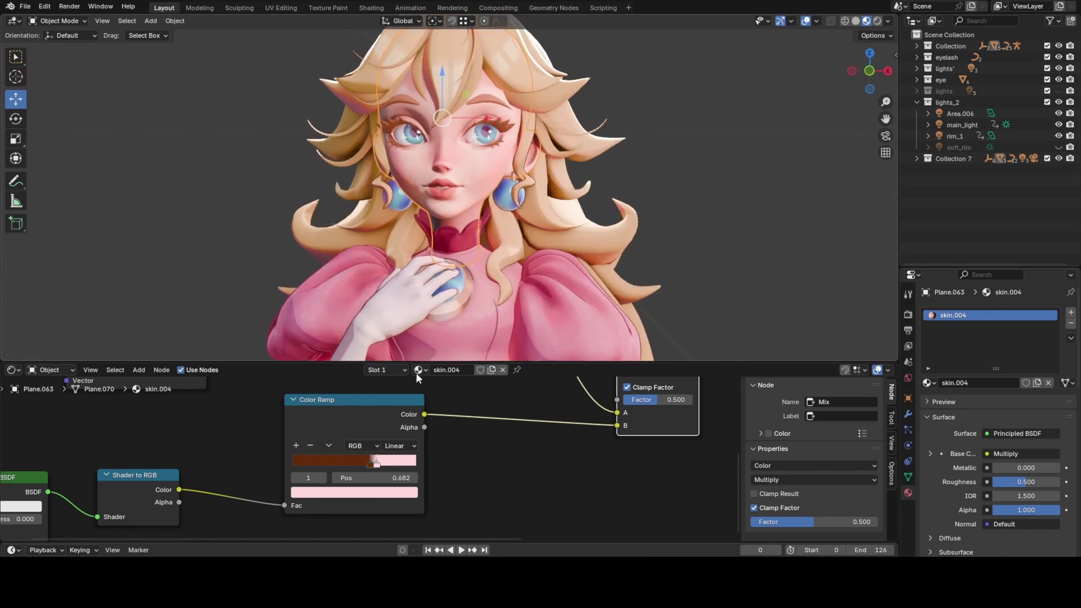
Move the ramp's first stop to position 0.495, recolour it dusty pink and add a brown stop between it and the pale pink one
left_click(370, 464)
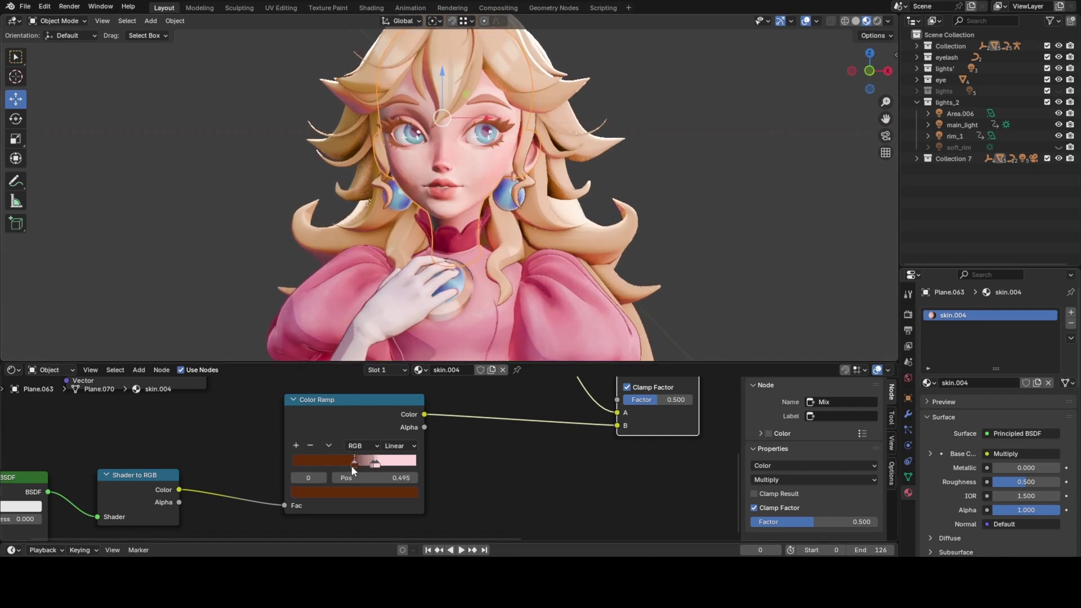
left_click_drag(370, 464, 355, 465)
left_click(373, 465, "ctrl")
middle_click_drag(495, 98, 502, 341)
scroll(448, 201, "up", 3)
scroll(447, 199, "down", 2)
scroll(497, 185, "down", 4)
scroll(502, 158, "up", 1)
scroll(507, 180, "down", 1)
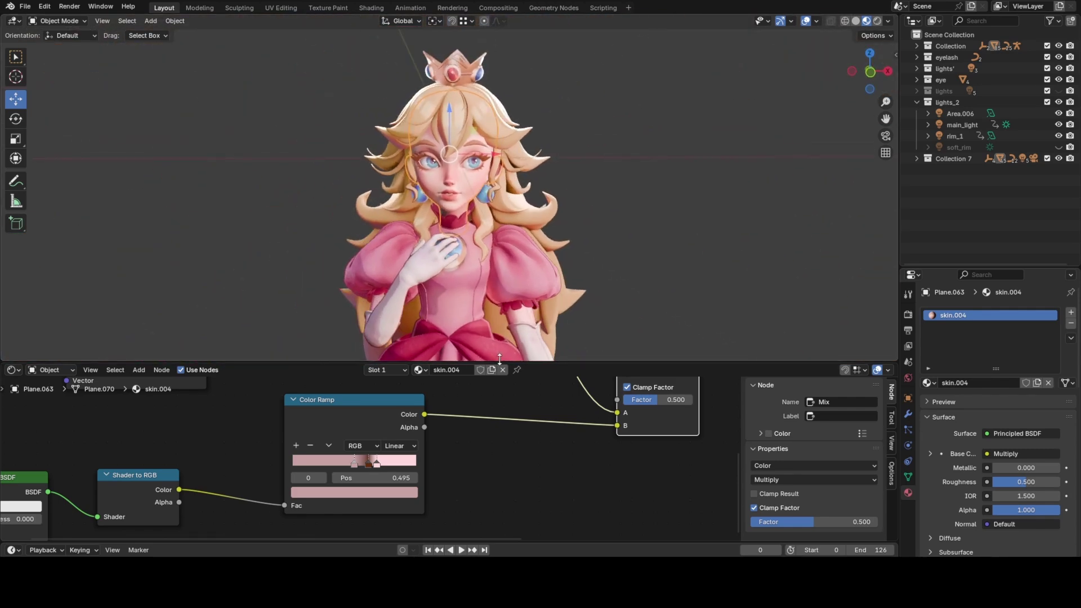
Enlarge the node editor and look at the dress parts' materials before reselecting the face
left_click_drag(500, 358, 499, 338)
middle_click_drag(498, 183, 452, 172)
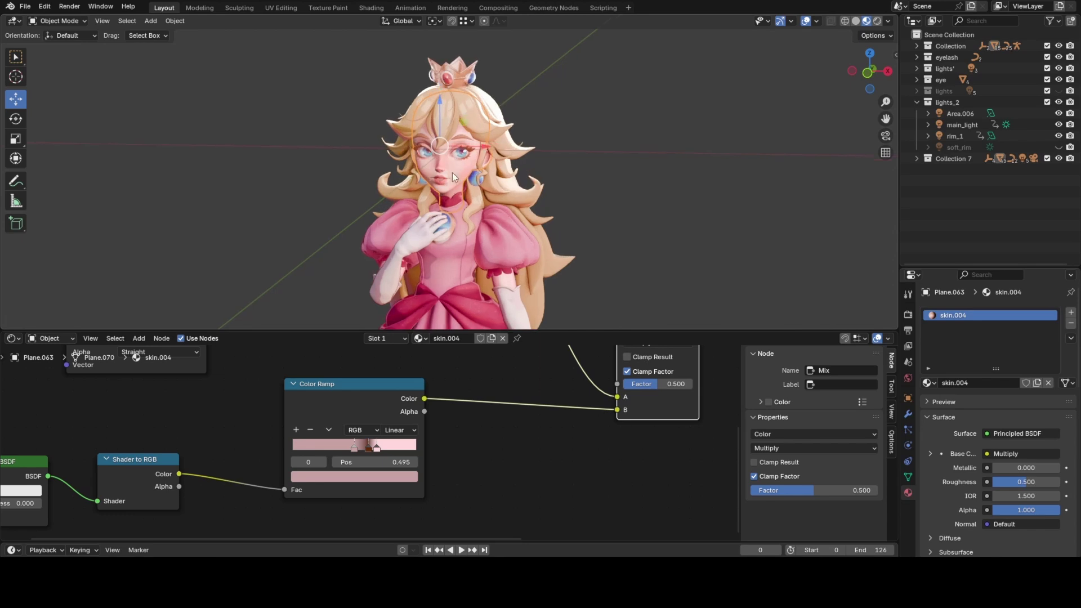
left_click(462, 238)
left_click(449, 289)
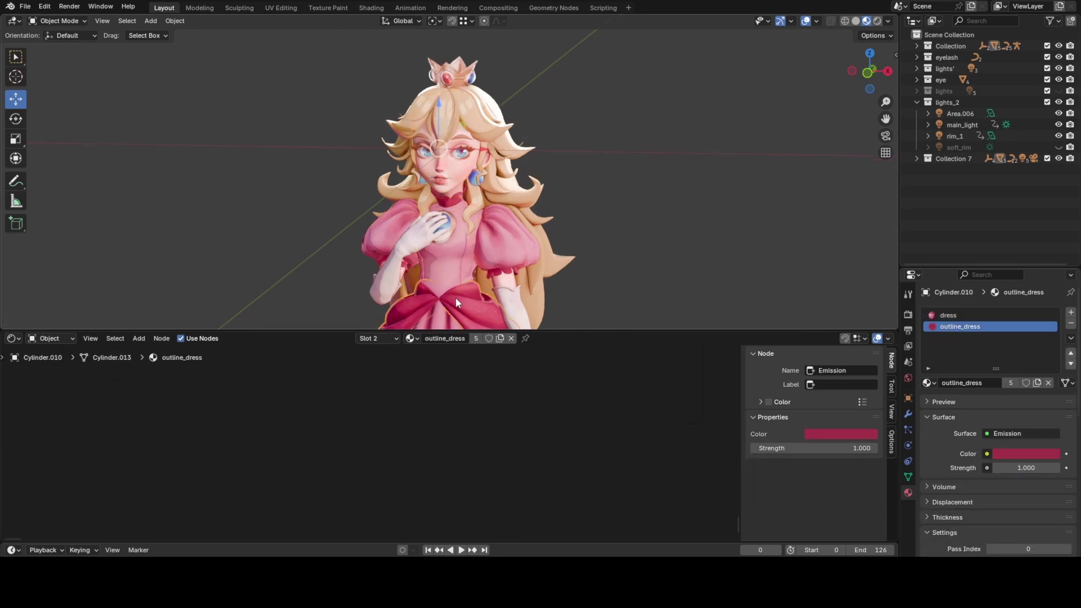
mouse_move(462, 269)
middle_mouse_down()
mouse_move(452, 290)
mouse_move(481, 288)
mouse_move(478, 275)
middle_mouse_up()
left_click(475, 232)
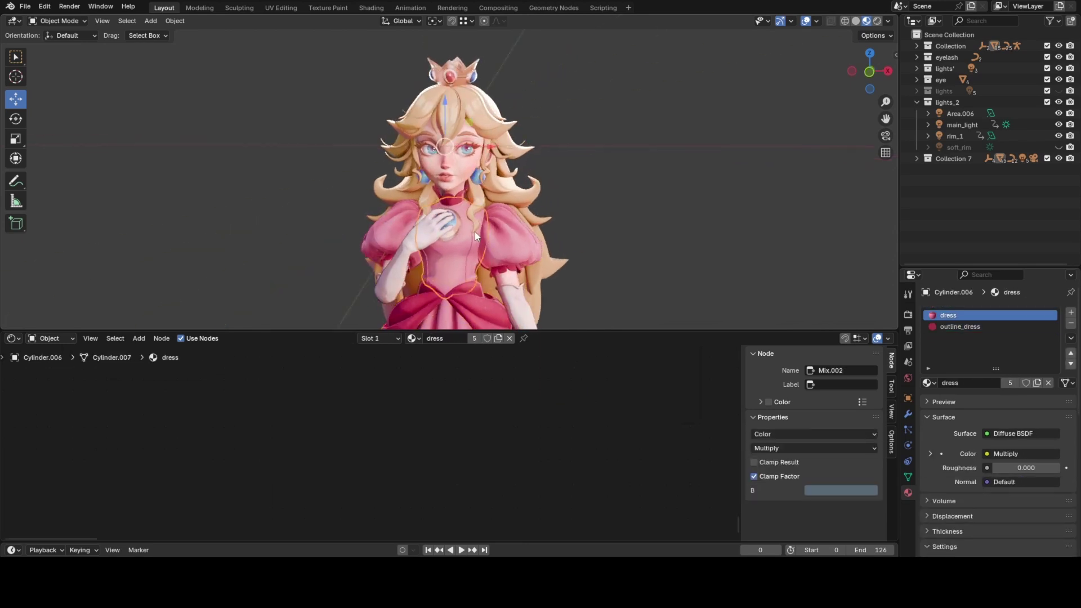
scroll(474, 228, "up", 2)
middle_click_drag(473, 222, 466, 191)
left_click(466, 194)
Move all nodes feeding the Principled BSDF, including the Multiply node, to the left to free space before the shader
scroll(430, 405, "down", 3)
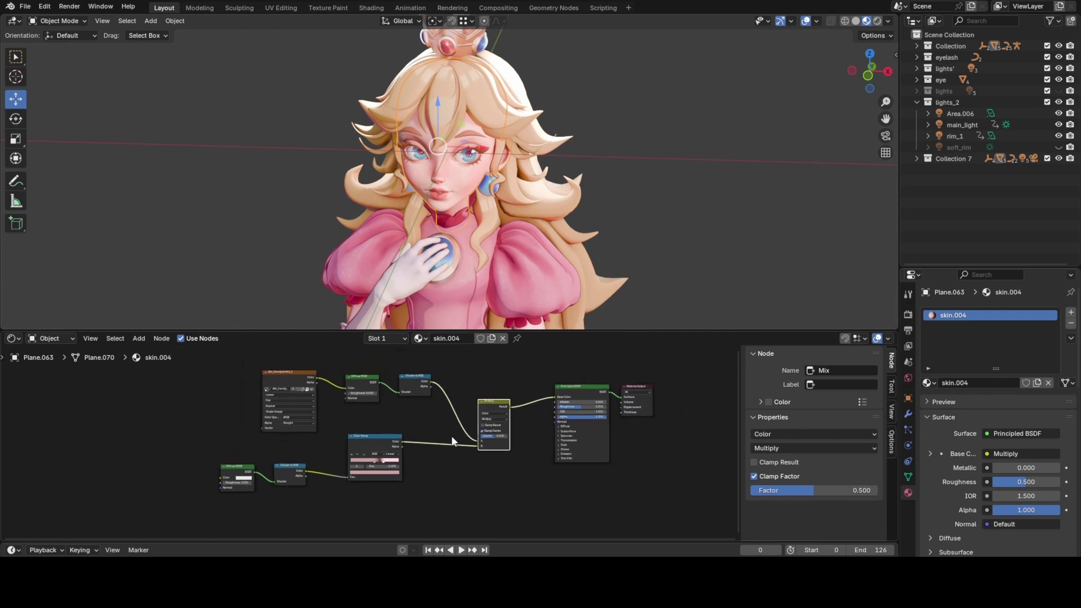
left_click_drag(446, 492, 212, 375)
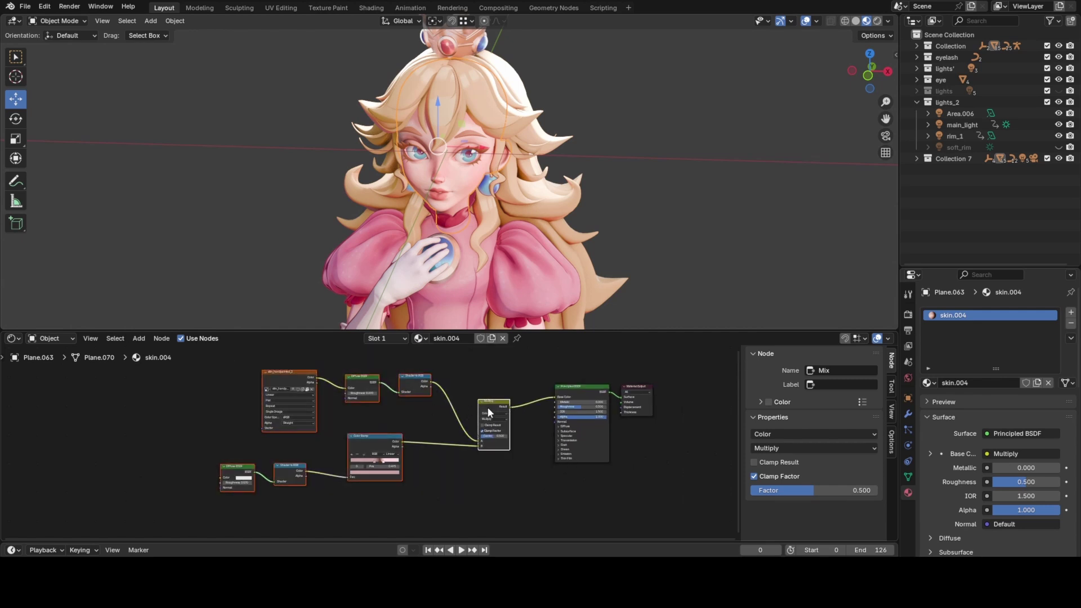
left_click_drag(488, 407, 322, 402)
scroll(496, 388, "up", 2, "shift")
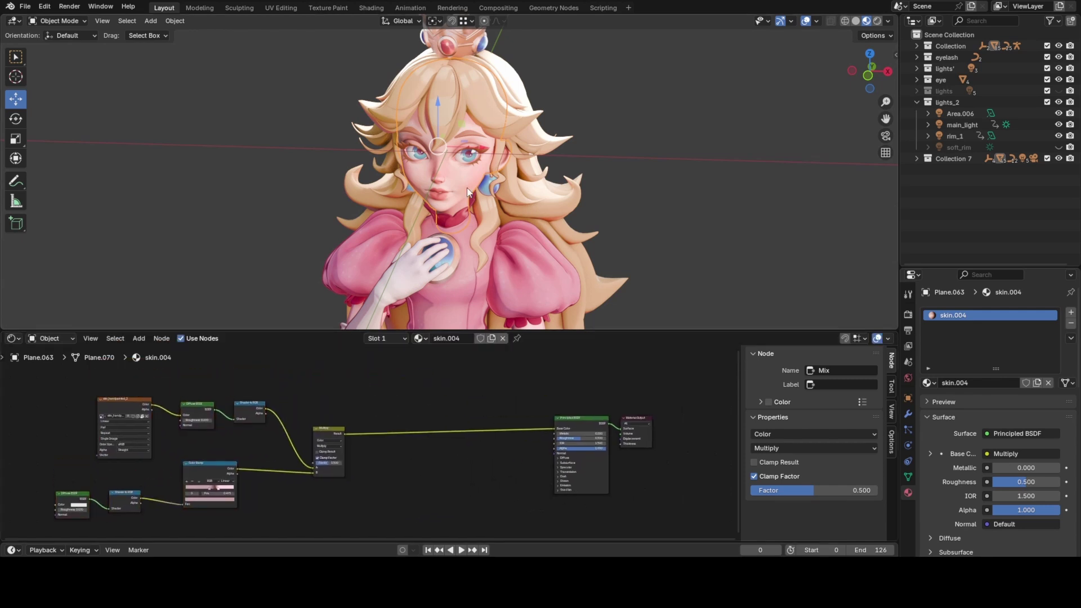
scroll(503, 144, "up", 2)
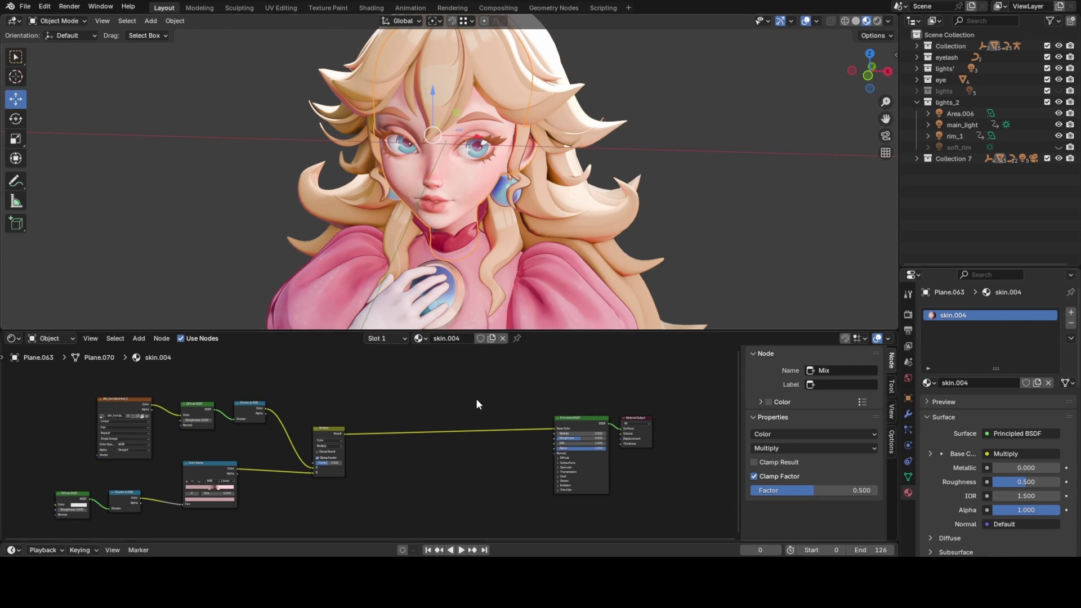
middle_click_drag(477, 404, 422, 474)
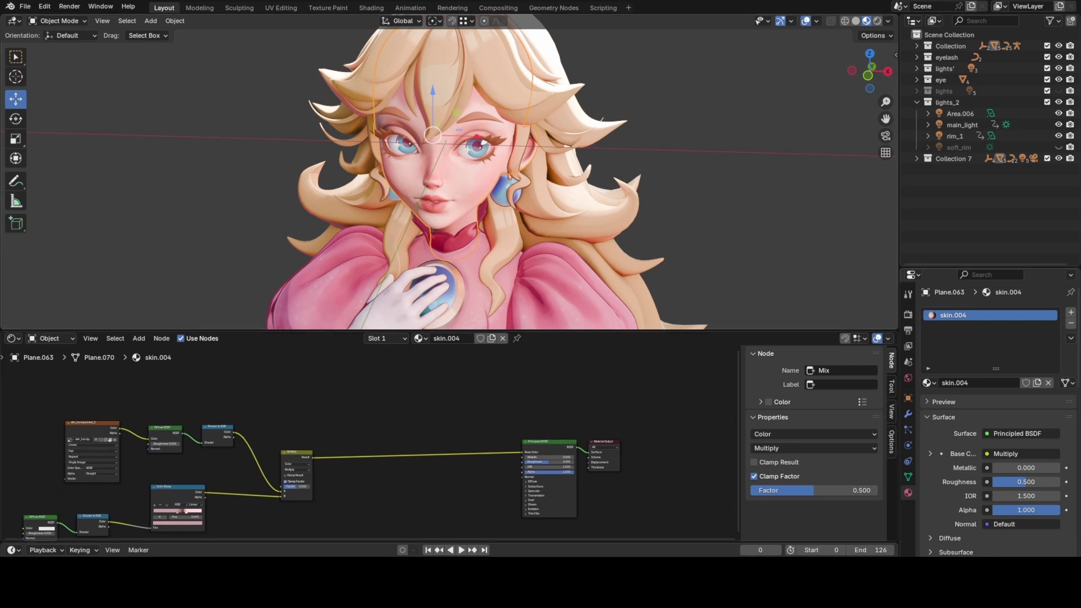
Add a Fresnel node and place it in the free space above the Multiply node
key("F3")
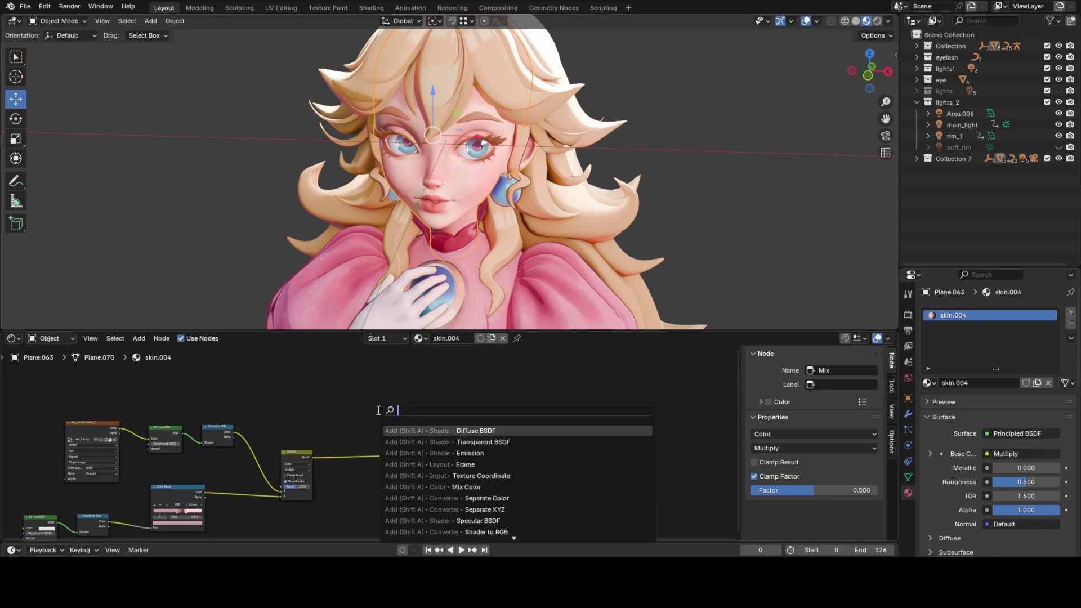
type("DEWAB")
key("BackSpace")
key("BackSpace")
key("BackSpace")
key("BackSpace")
key("BackSpace")
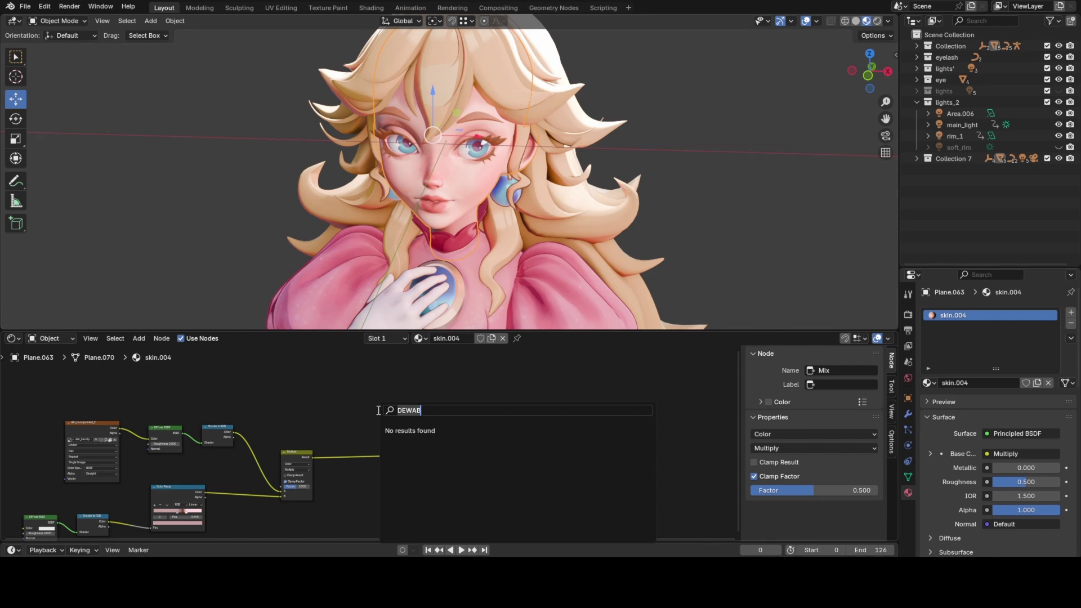
type("fres")
key("Return")
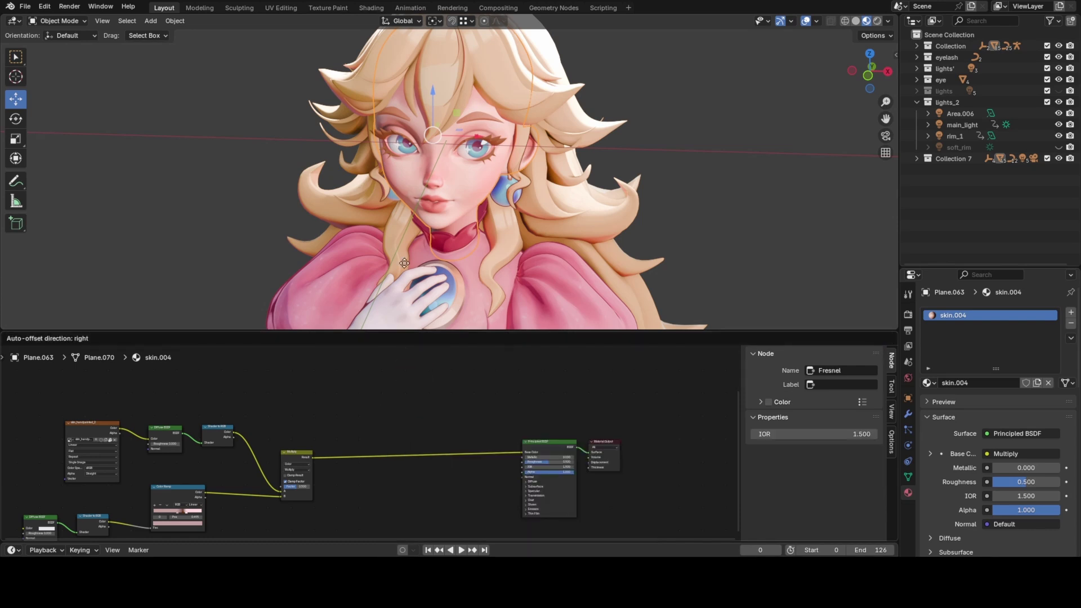
left_click(309, 396)
scroll(370, 415, "up", 2)
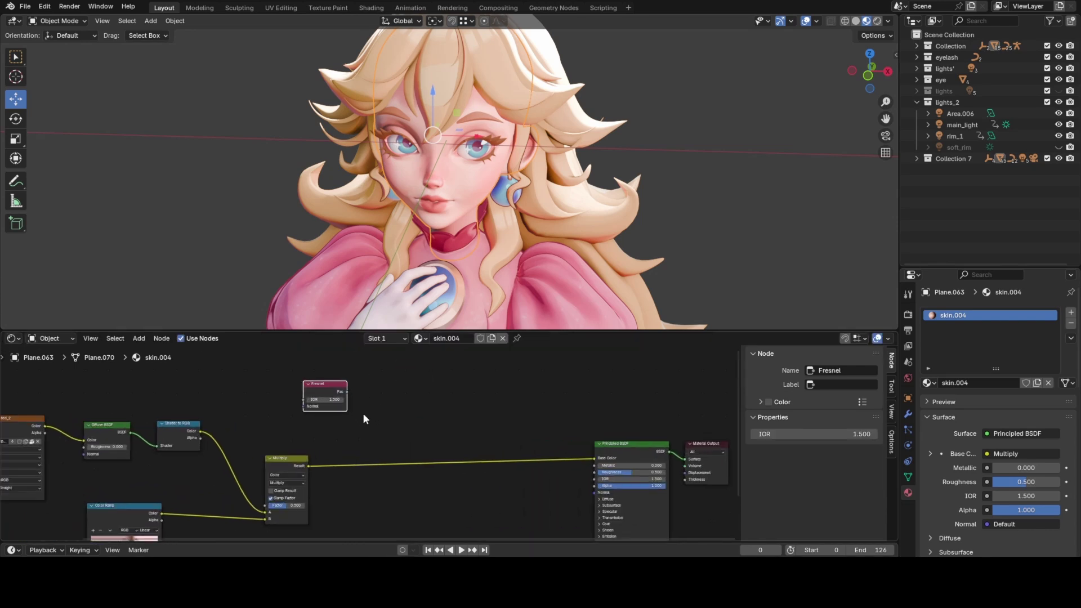
middle_click_drag(334, 415, 279, 442)
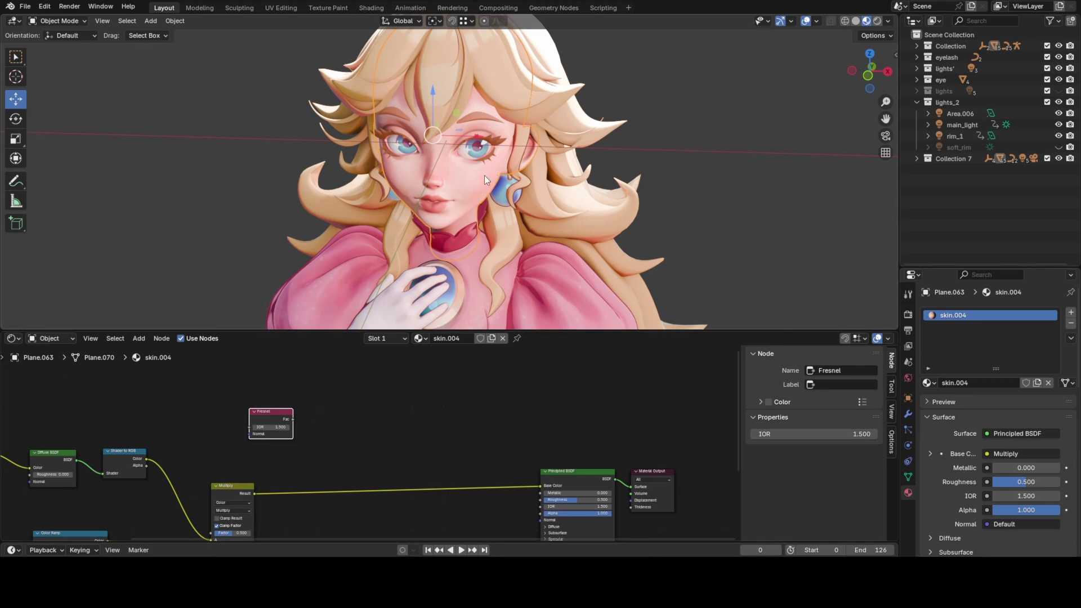
middle_click_drag(500, 167, 475, 154)
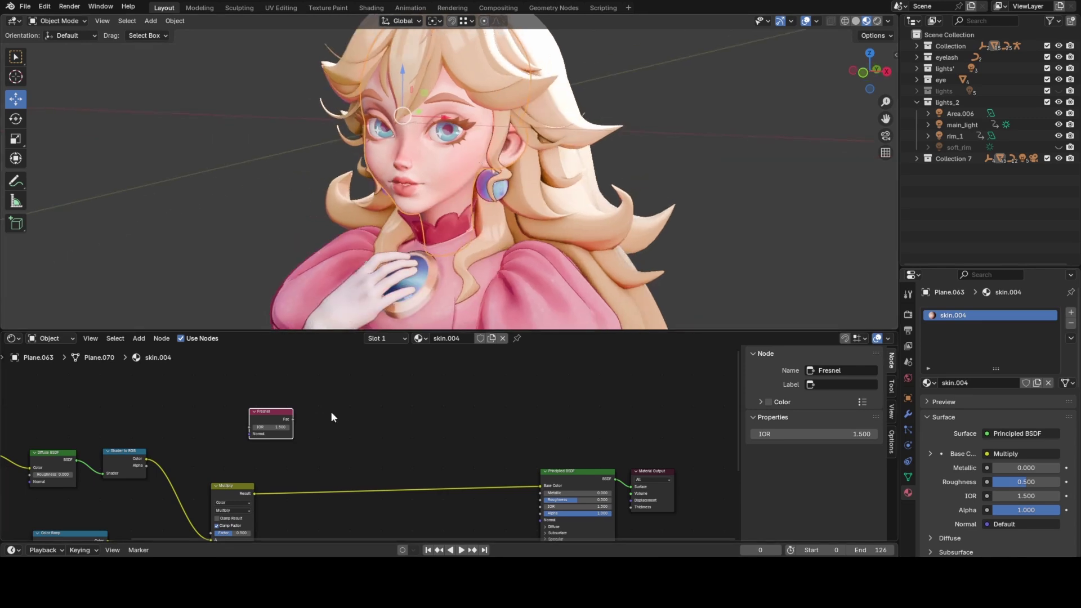
middle_click_drag(332, 417, 299, 429)
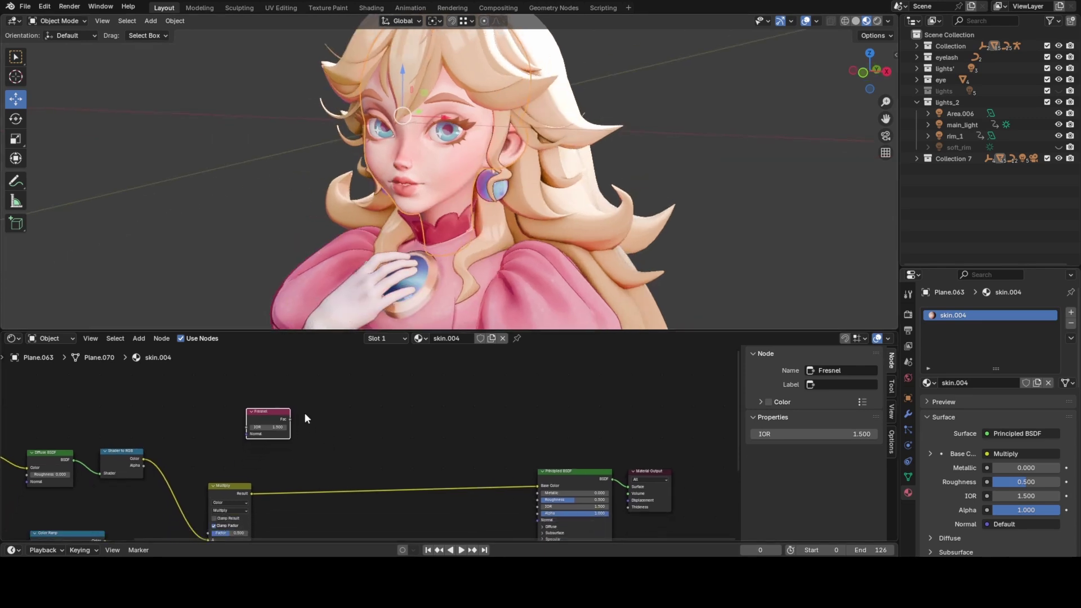
Add a Color Ramp node fed by the Fresnel node's Fac output and place it beside the Fresnel node
left_click(292, 420)
key("shift+a")
type("co")
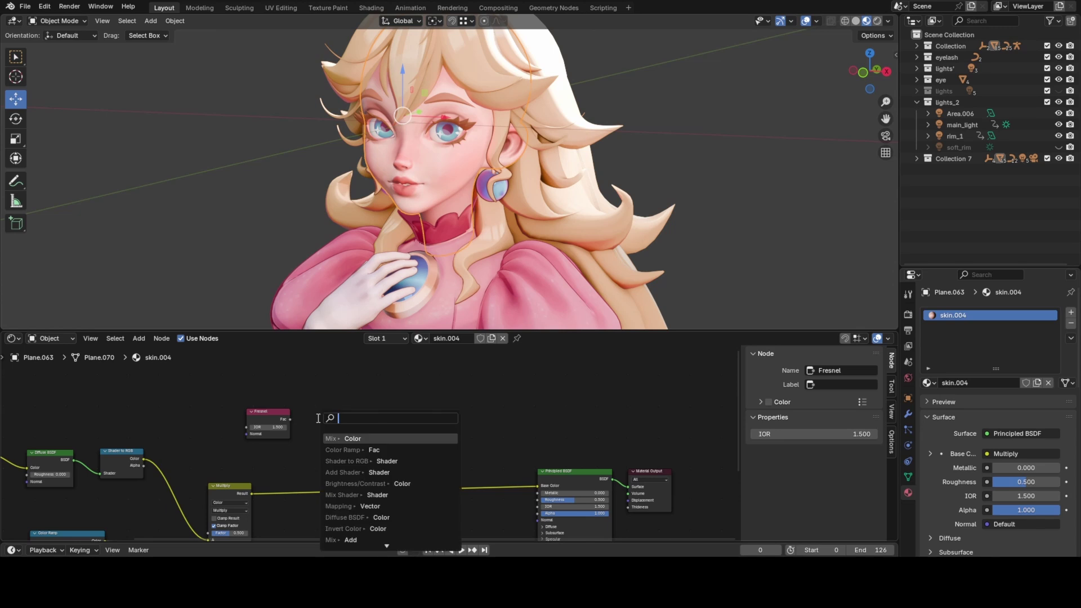
type("lor ramp")
key("Return")
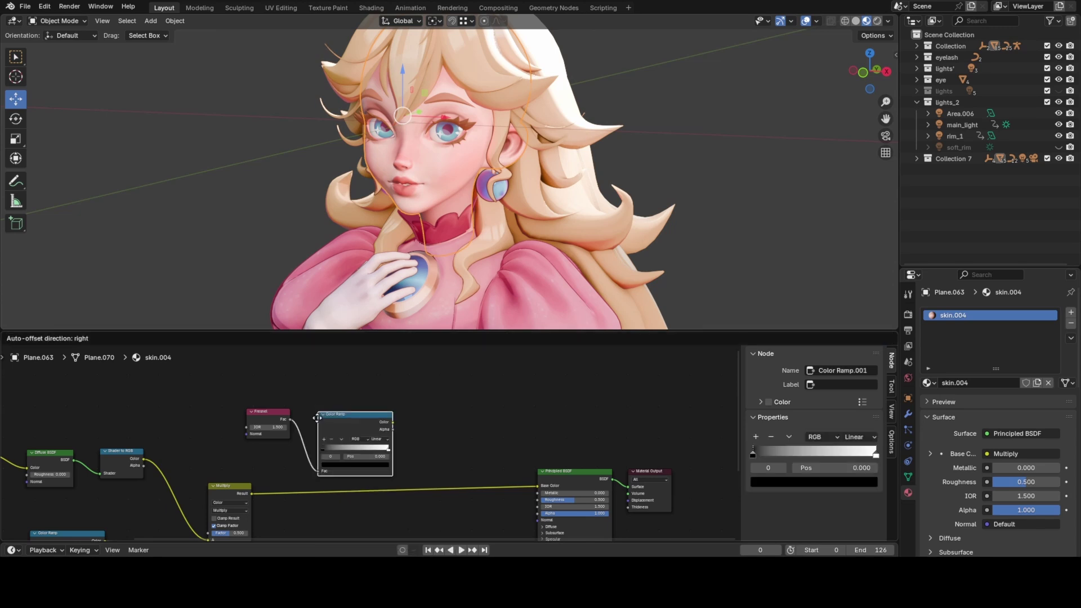
left_click(314, 395)
middle_click_drag(368, 455, 336, 456)
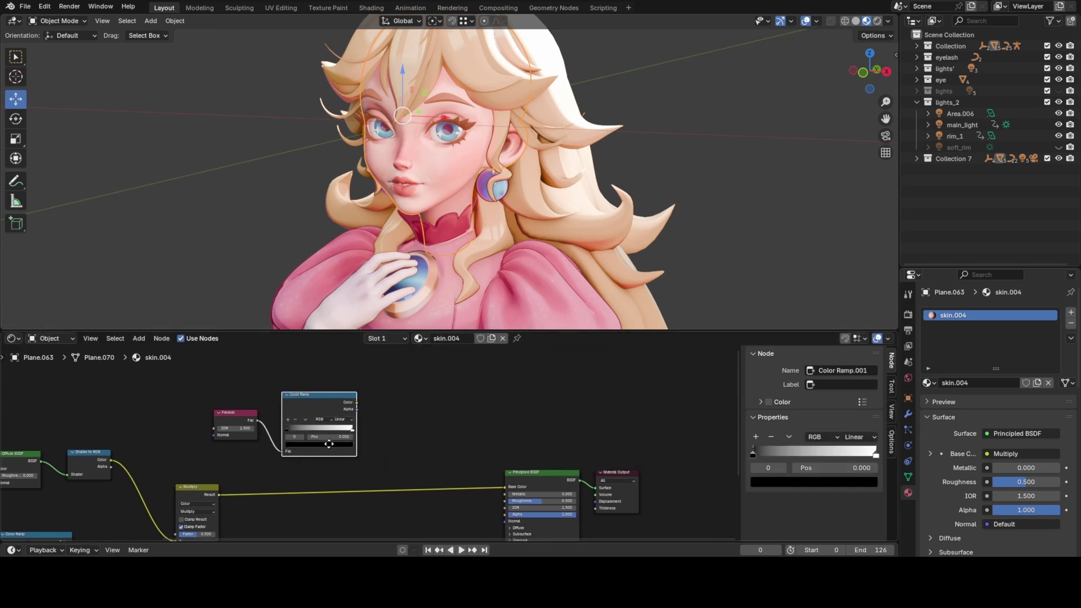
scroll(336, 456, "down", 1)
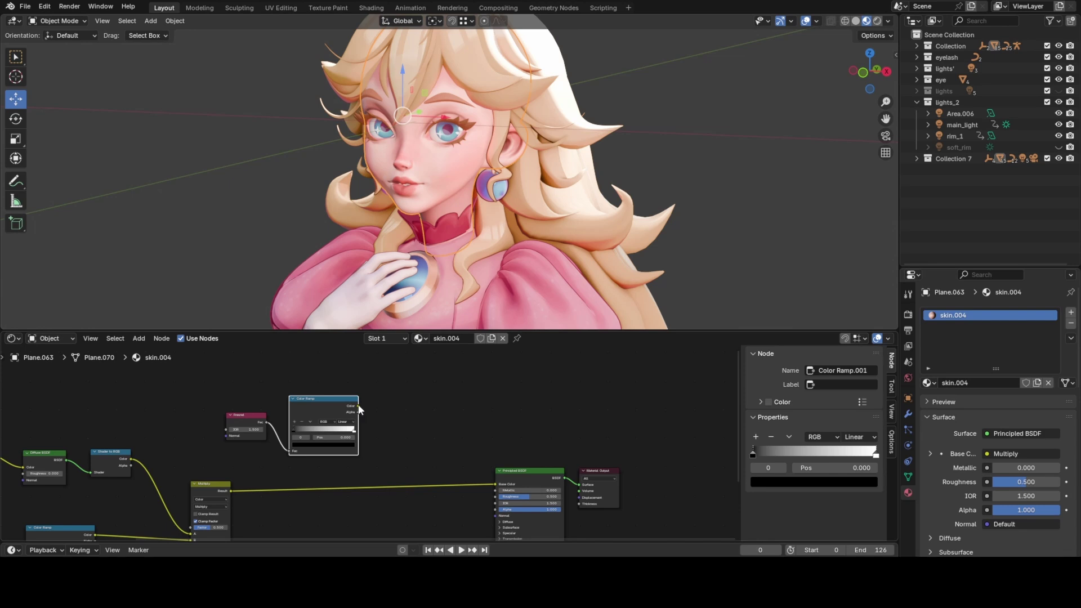
Add a Mix Color node after the new Color Ramp and connect the Multiply node's Result to its A input
left_click_drag(359, 406, 387, 425)
type("mix")
key("Return")
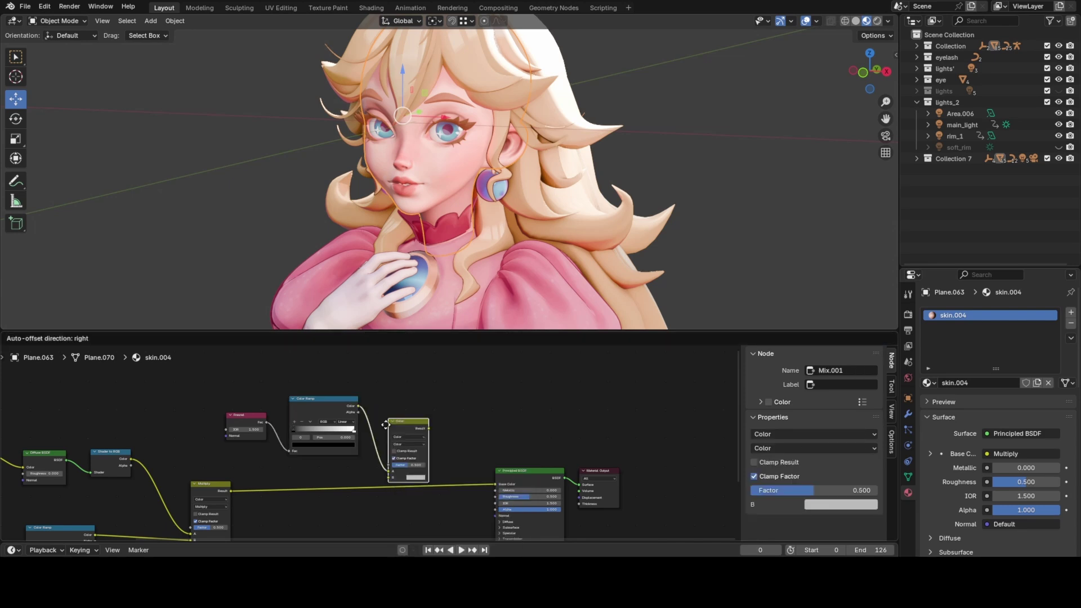
left_click(389, 407)
middle_click_drag(360, 431, 424, 403)
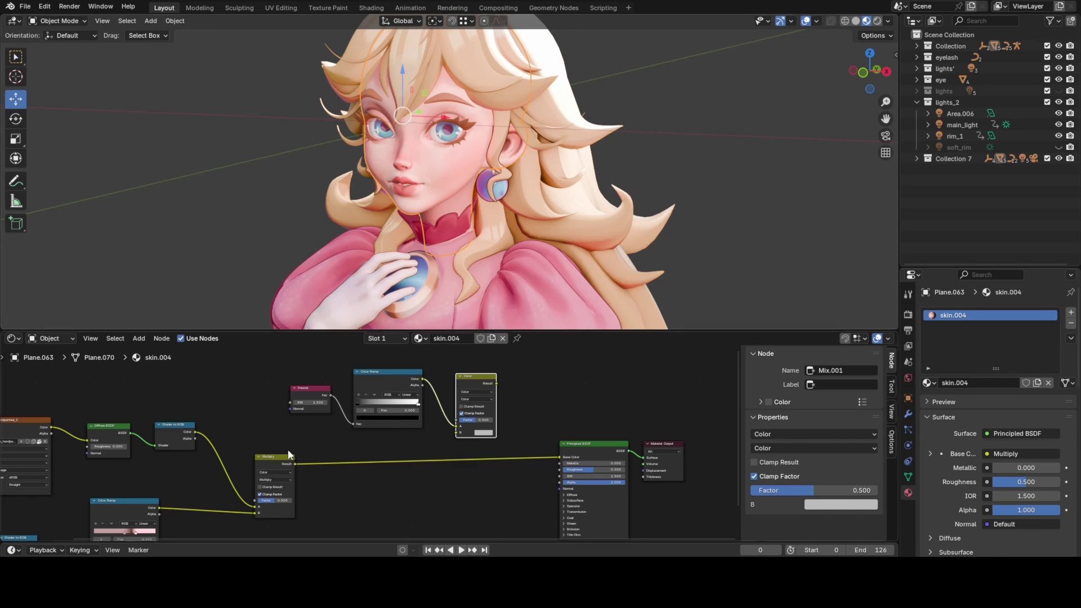
left_click_drag(296, 465, 457, 432)
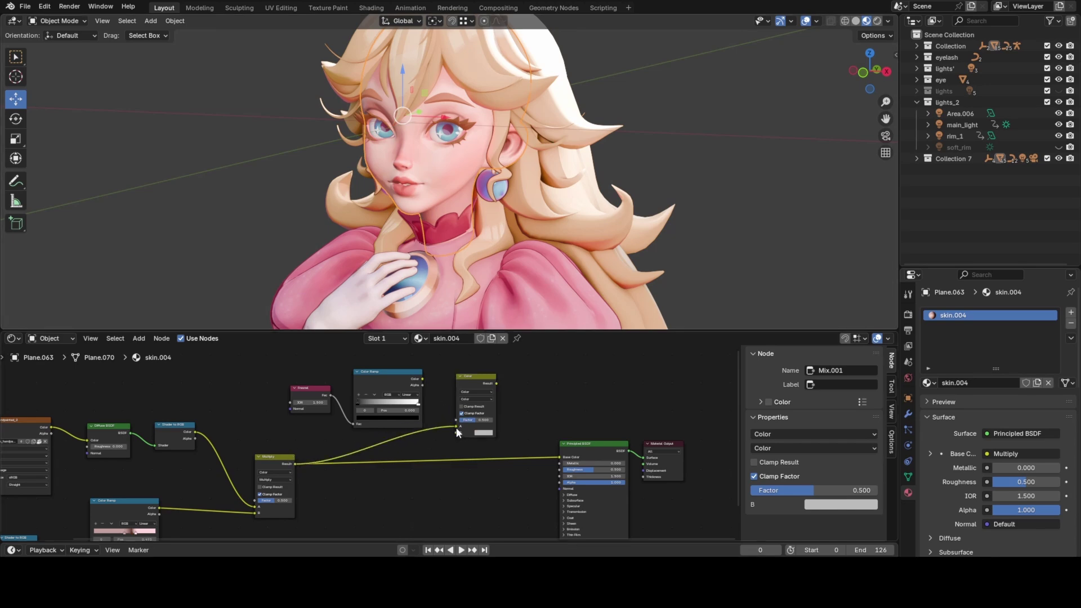
left_click(458, 377)
Connect the ramp's Color output to the new Mix node's Factor and its Result to the Principled BSDF's Base Color
scroll(456, 376, "up", 2)
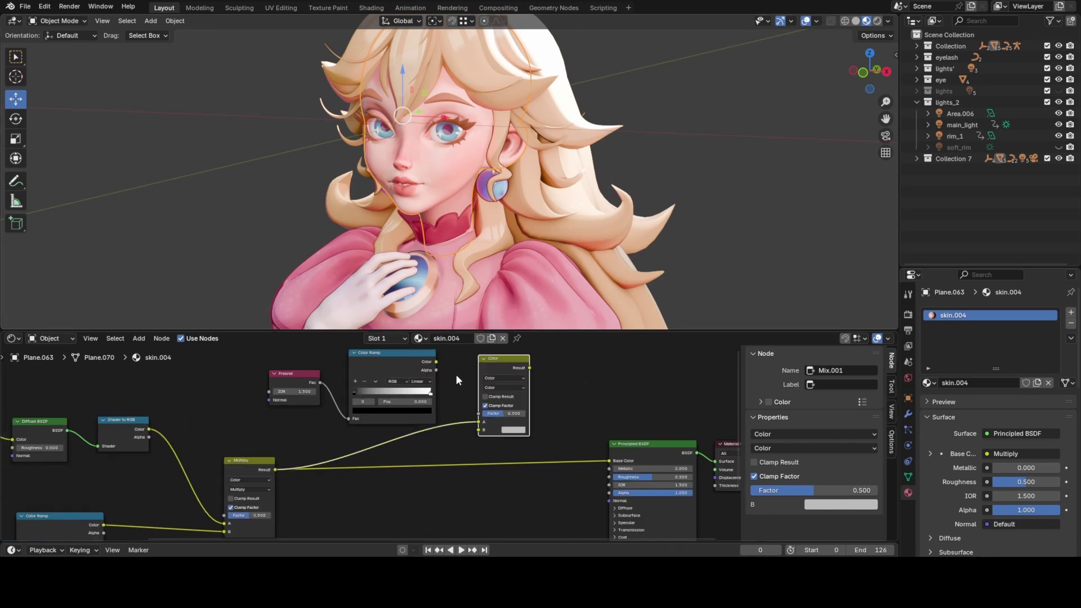
middle_click_drag(456, 378, 405, 406)
left_click_drag(379, 390, 396, 389)
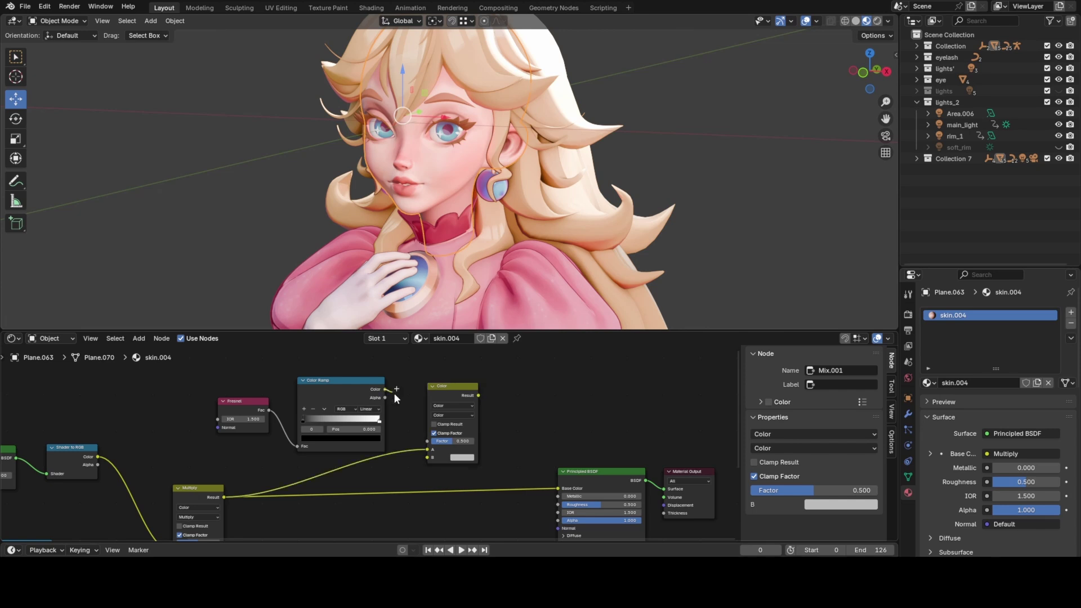
left_click_drag(430, 444, 430, 443)
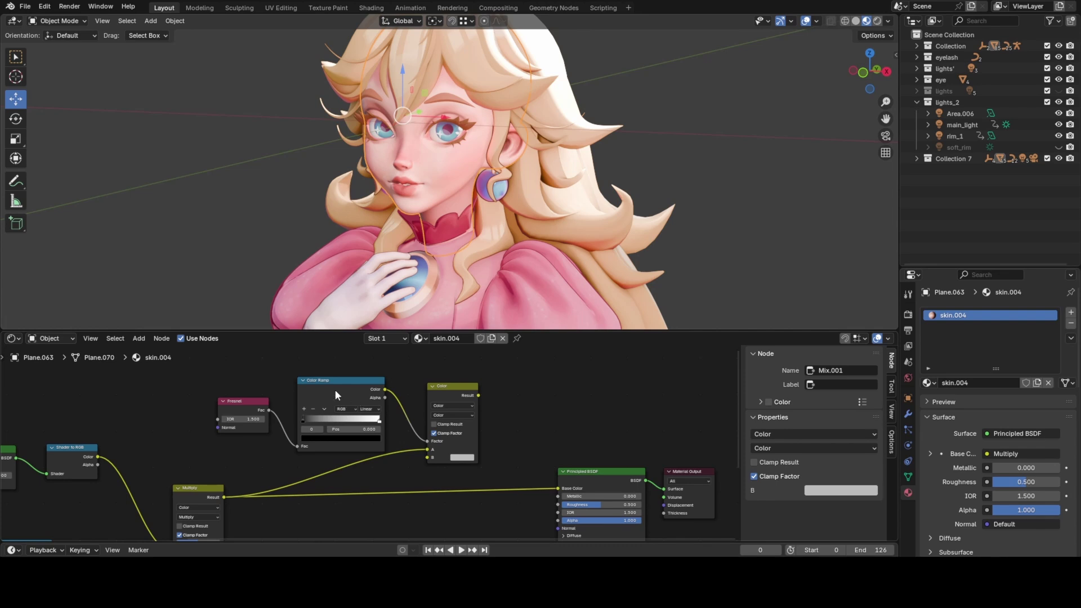
middle_click_drag(458, 429, 411, 416)
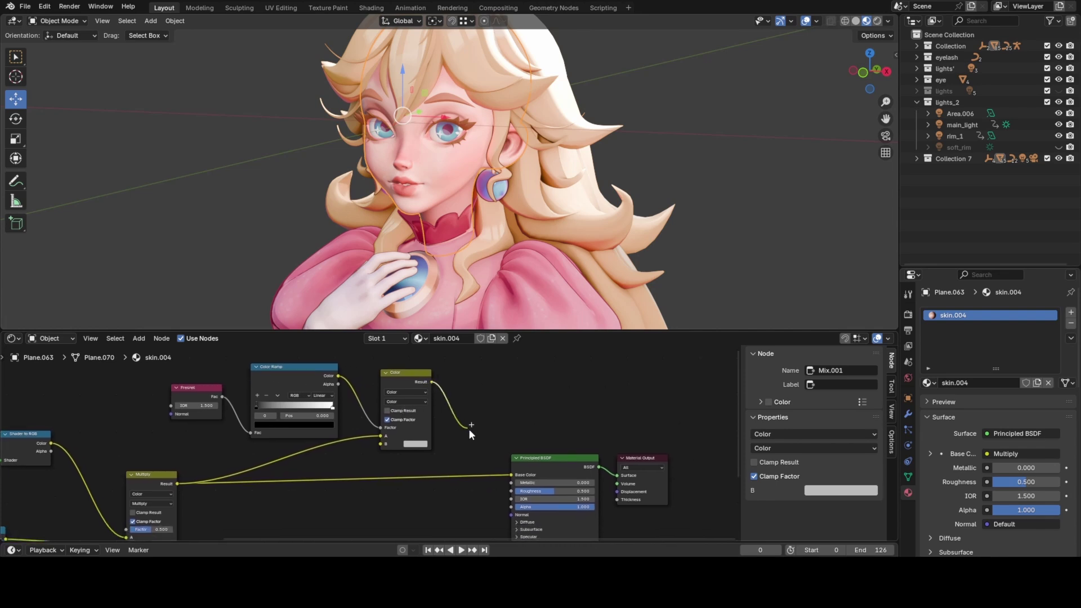
left_click_drag(471, 433, 512, 475)
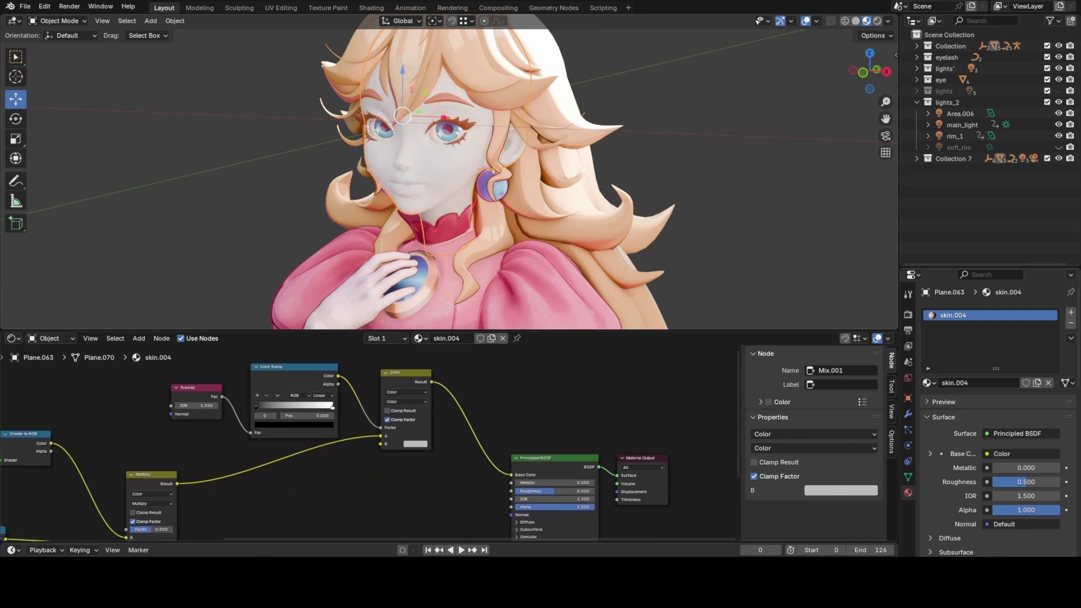
Set the new Mix node's blending mode to Add and its B colour to pure white
left_click(417, 402)
left_click(404, 482)
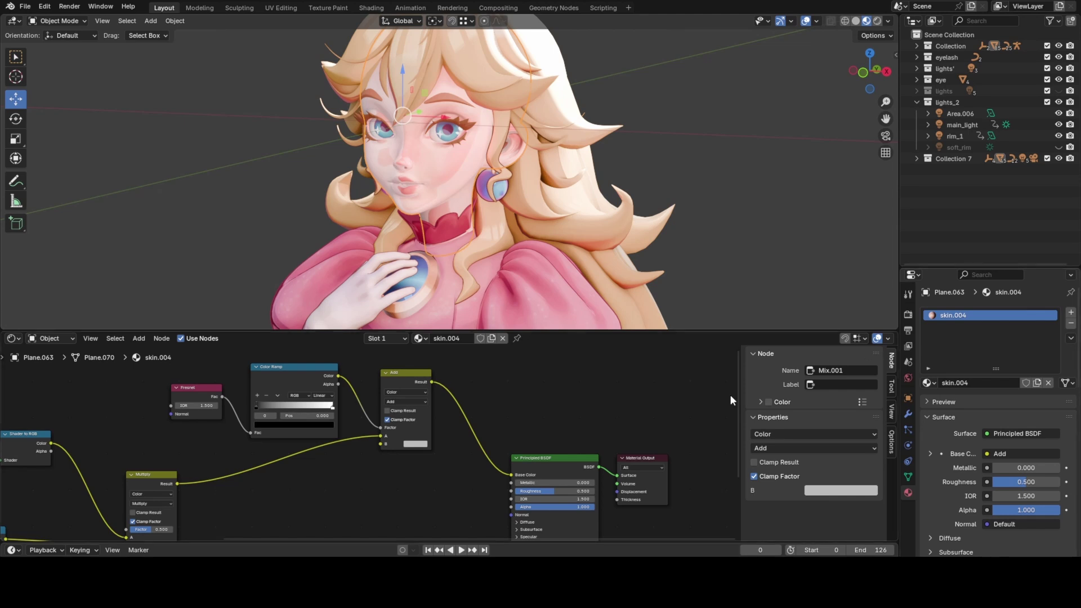
left_click(423, 449)
left_click(472, 333)
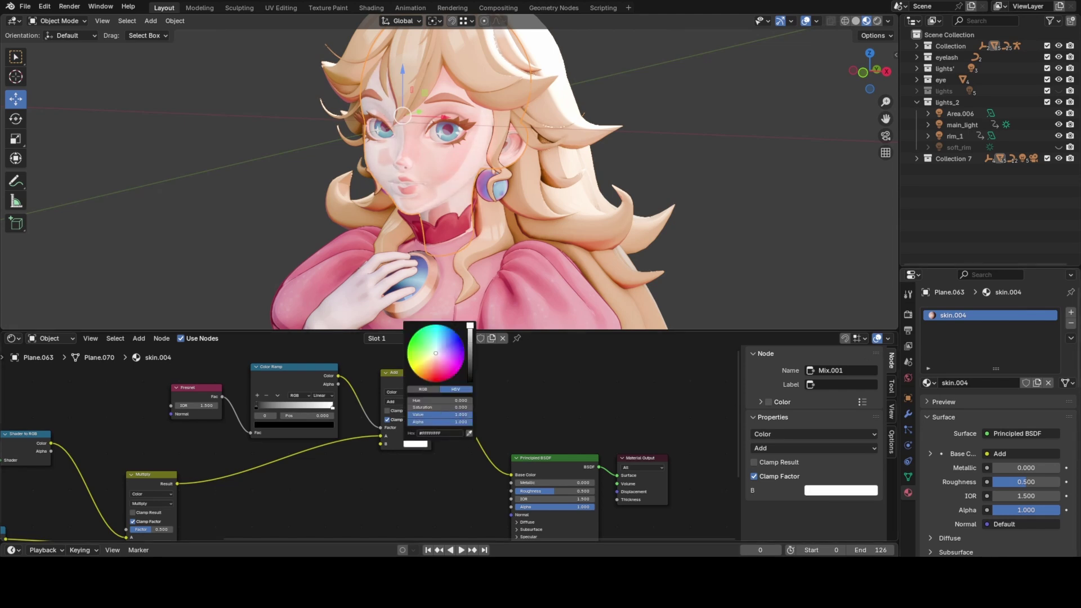
Reorder the Fresnel ramp's stops so white comes before black with a narrow transition, and raise the Fresnel IOR
left_click_drag(256, 408, 264, 405)
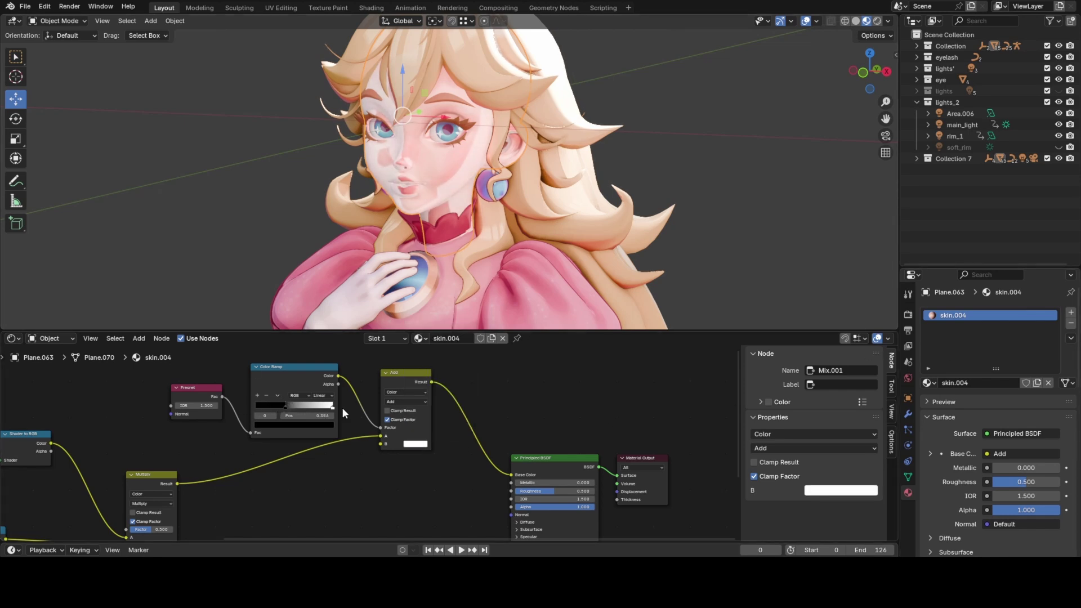
left_click_drag(333, 407, 292, 407)
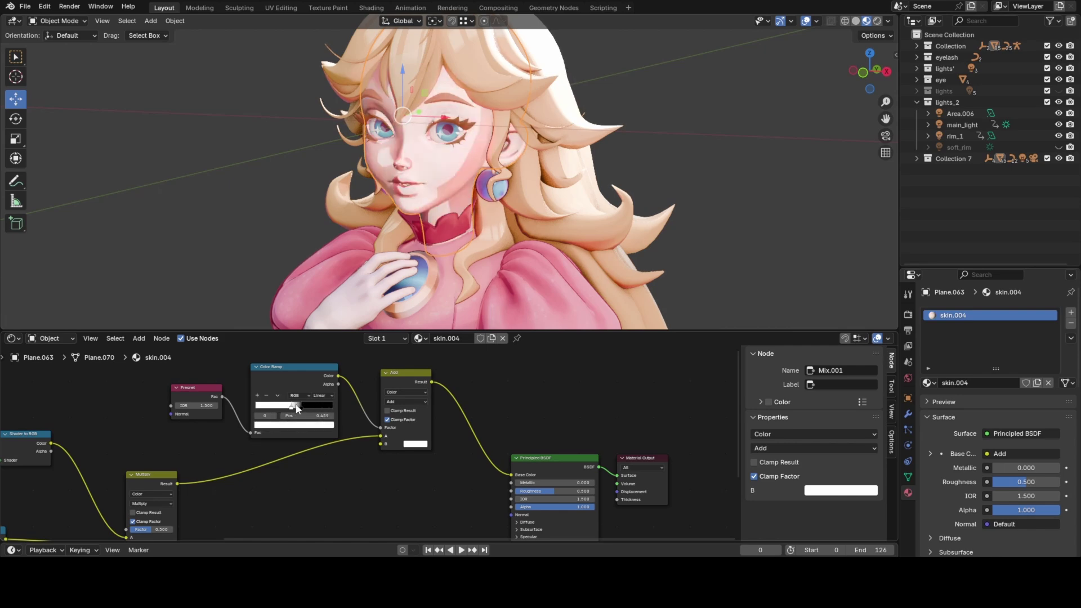
left_click(299, 409)
left_click_drag(198, 405, 275, 405)
Set the Fresnel ramp's white stop to full brightness and change the Add node's B colour to a warm light yellow-orange
mouse_move(488, 177)
middle_mouse_down()
mouse_move(468, 175)
mouse_move(501, 168)
mouse_move(432, 177)
mouse_move(508, 179)
mouse_move(461, 177)
mouse_move(479, 178)
middle_mouse_up()
scroll(498, 177, "up", 4)
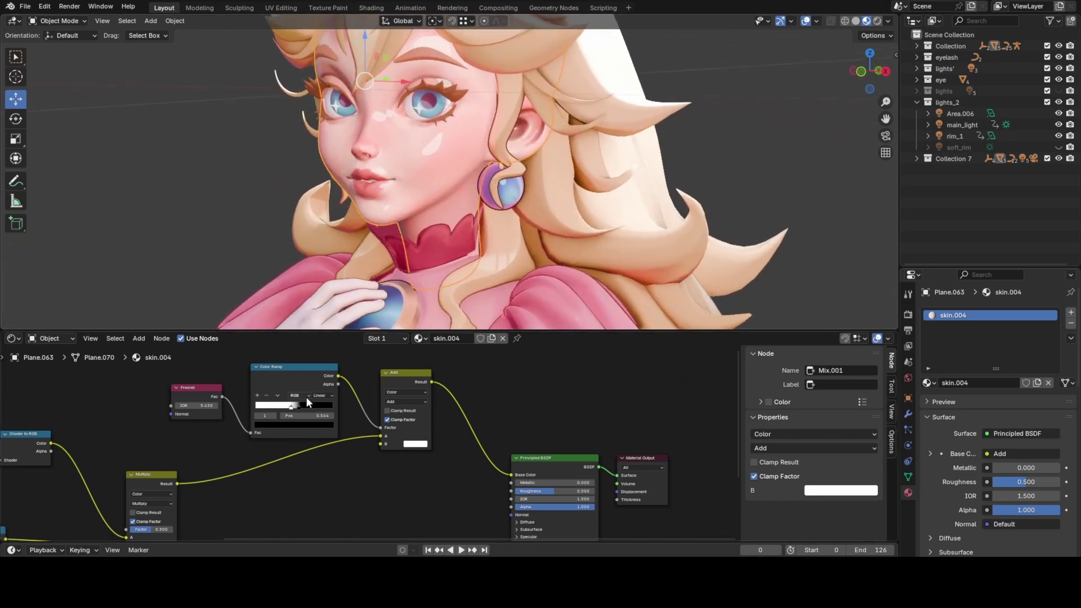
left_click(291, 406)
left_click(290, 426)
left_click_drag(321, 333, 321, 308)
left_click(419, 444)
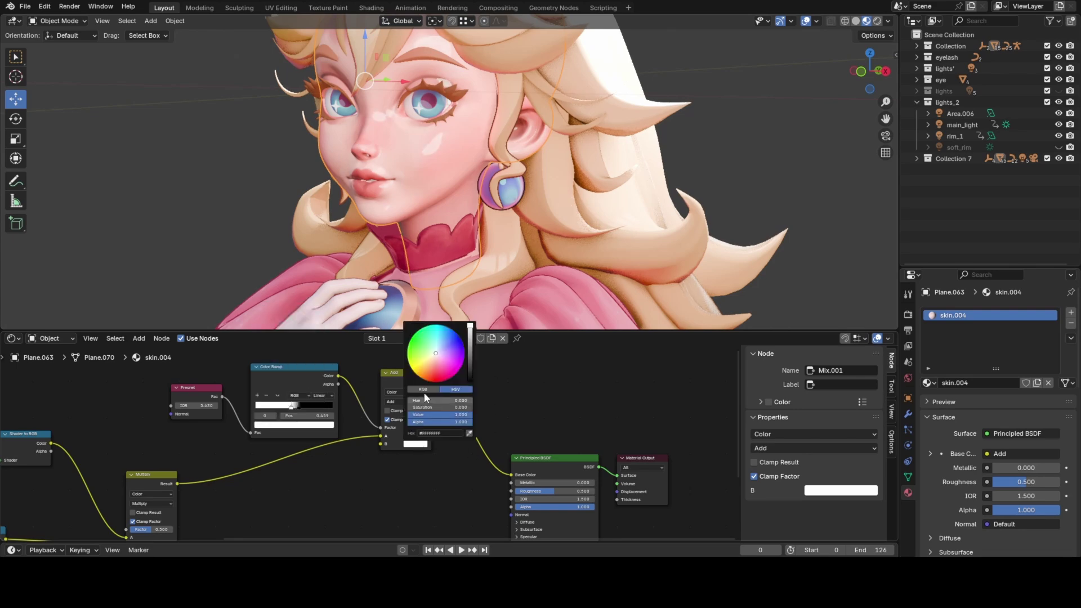
left_click_drag(430, 365, 426, 367)
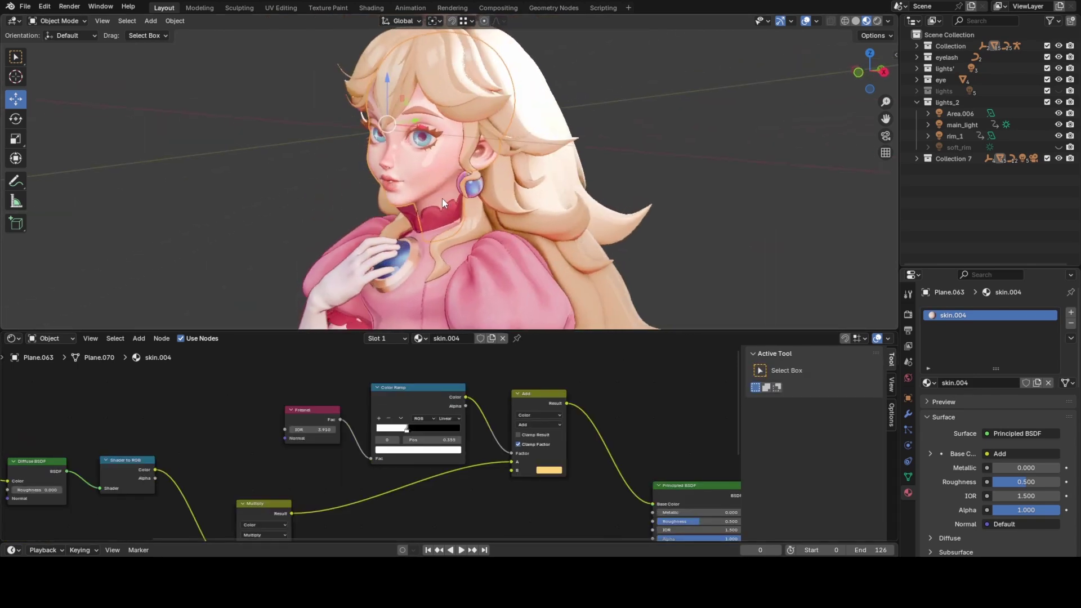
Move the Fresnel and its Color Ramp node together to the left, away from the Add node
middle_click_drag(442, 199, 459, 200)
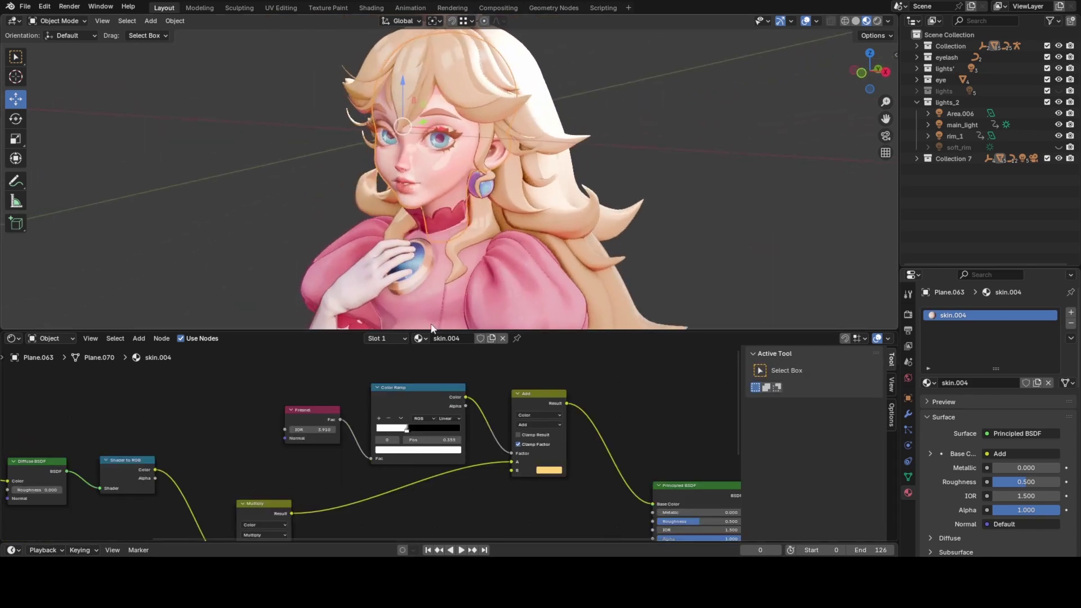
scroll(364, 399, "down", 2)
middle_click_drag(363, 400, 324, 428)
left_click_drag(276, 393, 403, 476)
left_click_drag(381, 430, 336, 430)
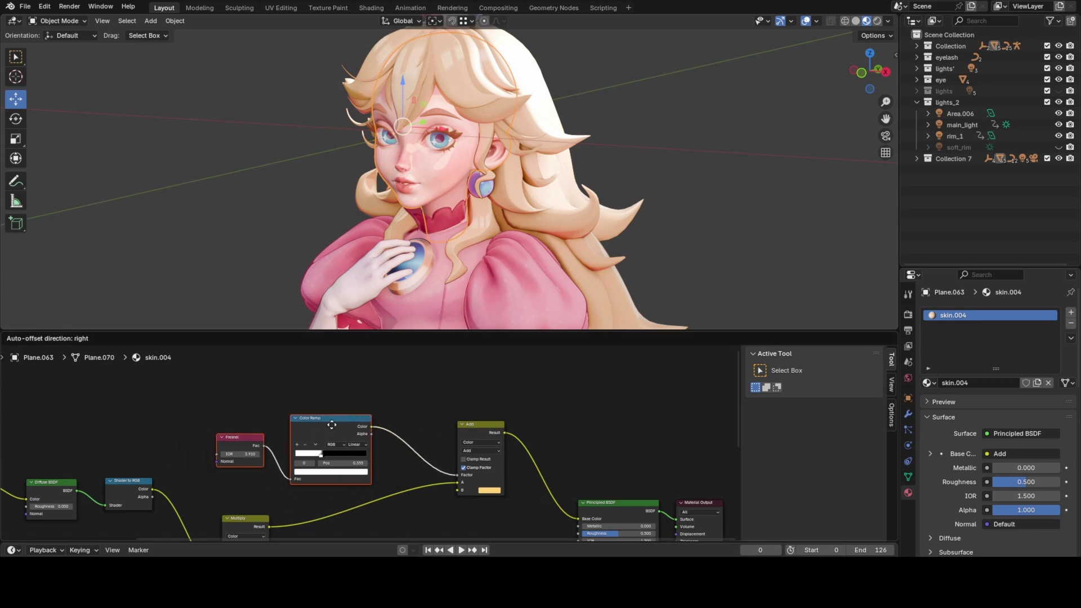
Duplicate the Add node and place the copy above the Color Ramp and the original Add node
middle_click_drag(457, 389, 488, 403)
left_click(510, 441)
key("shift+d")
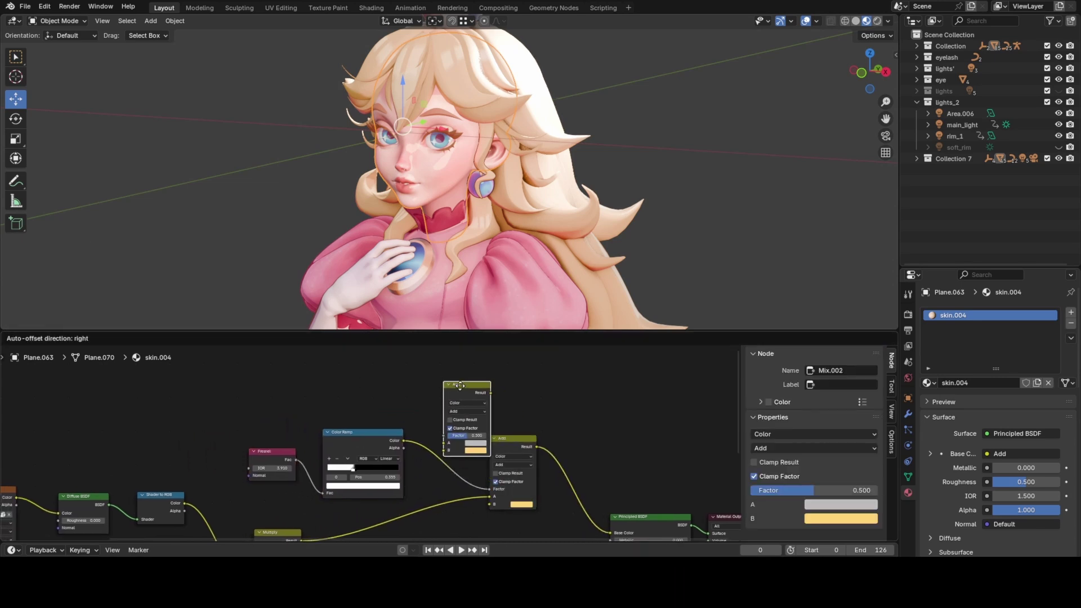
left_click(461, 369)
middle_click_drag(276, 398, 308, 425)
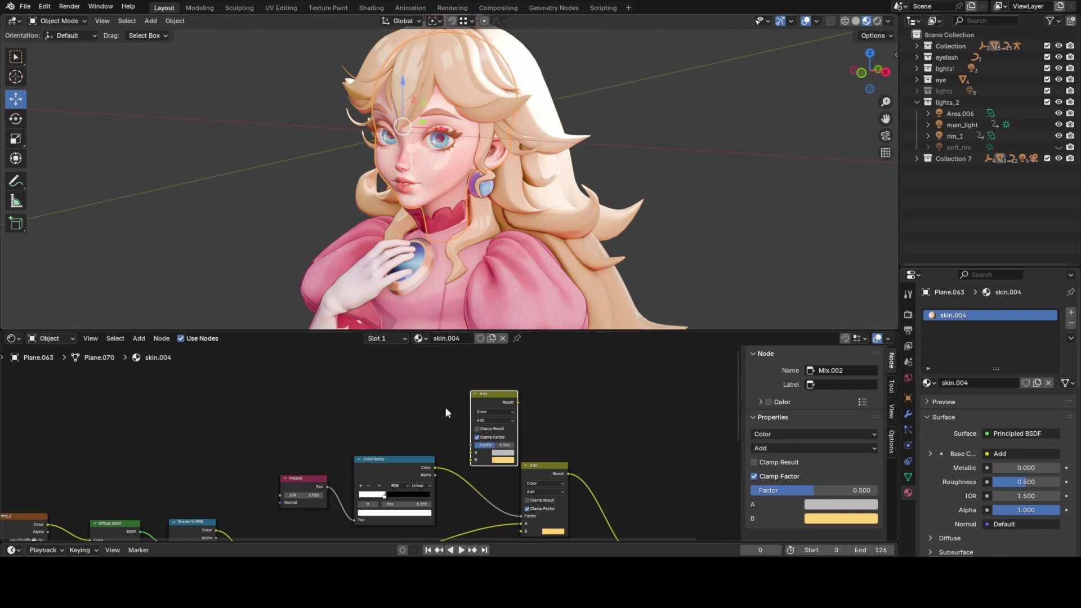
left_click_drag(490, 392, 484, 378)
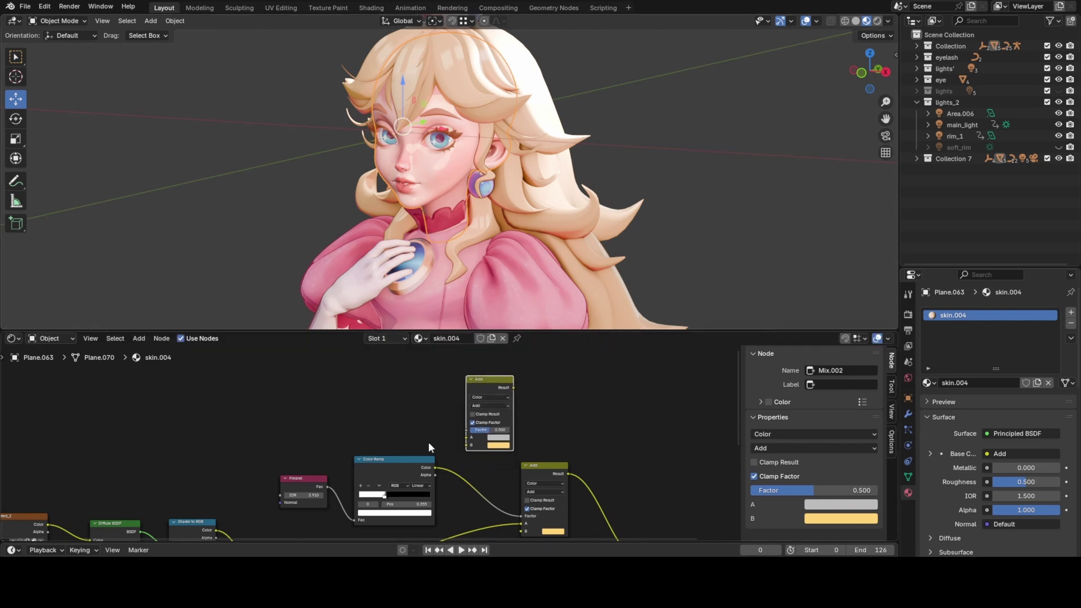
Add an Image Texture node above the Fresnel's Color Ramp, beside the duplicated Add node
key("F3")
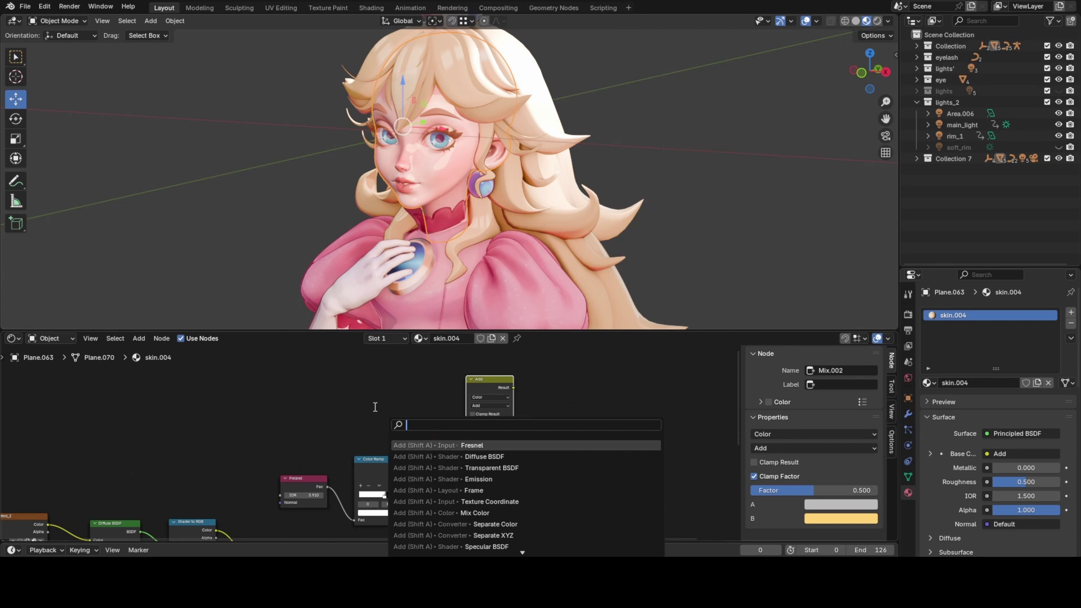
type("image")
key("Return")
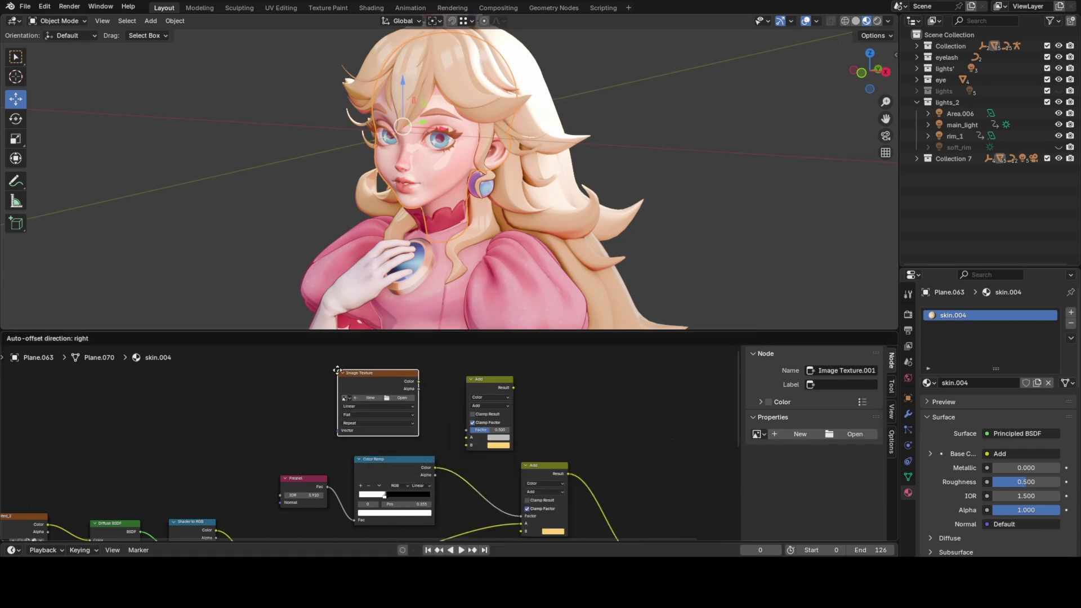
left_click(337, 370)
Create a new image named SPEC in the Image Texture node, 512 px wide and 512 px high
left_click(367, 398)
type("so")
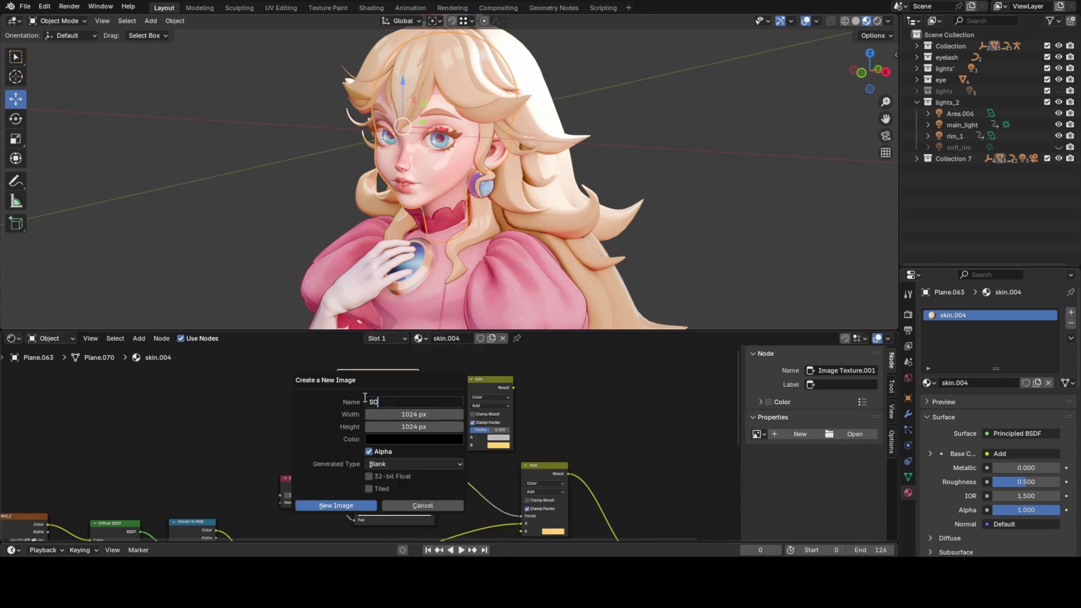
type("EC")
key("BackSpace")
key("BackSpace")
key("BackSpace")
type("PEC")
left_click(426, 414)
type("512")
key("Tab")
type("51")
type("2")
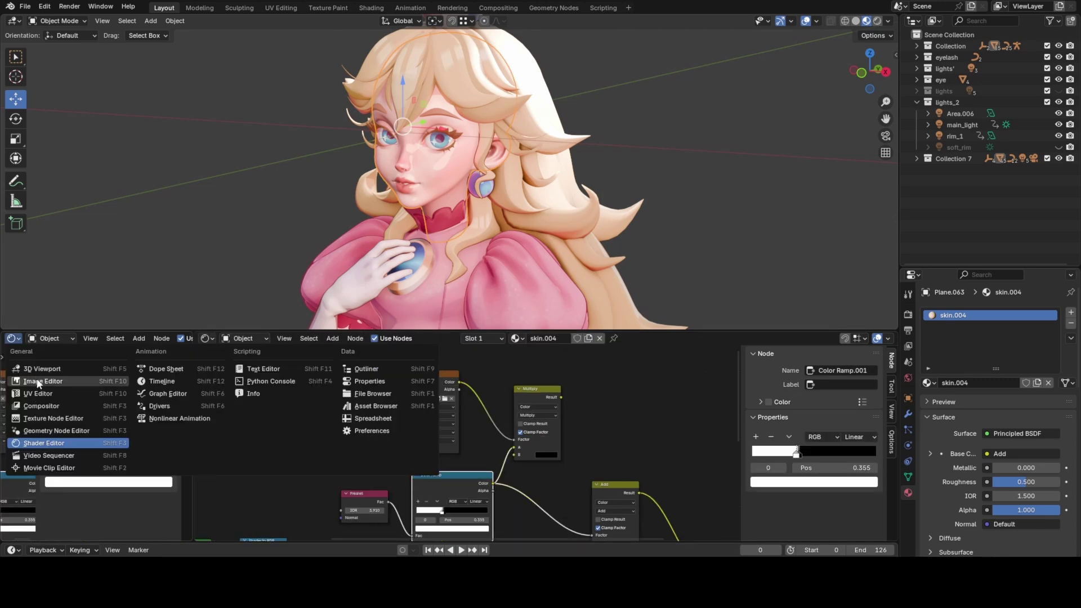
Show the SPEC image in a UV Editor beside the nodes and switch the face to Texture Paint mode
left_click(39, 396)
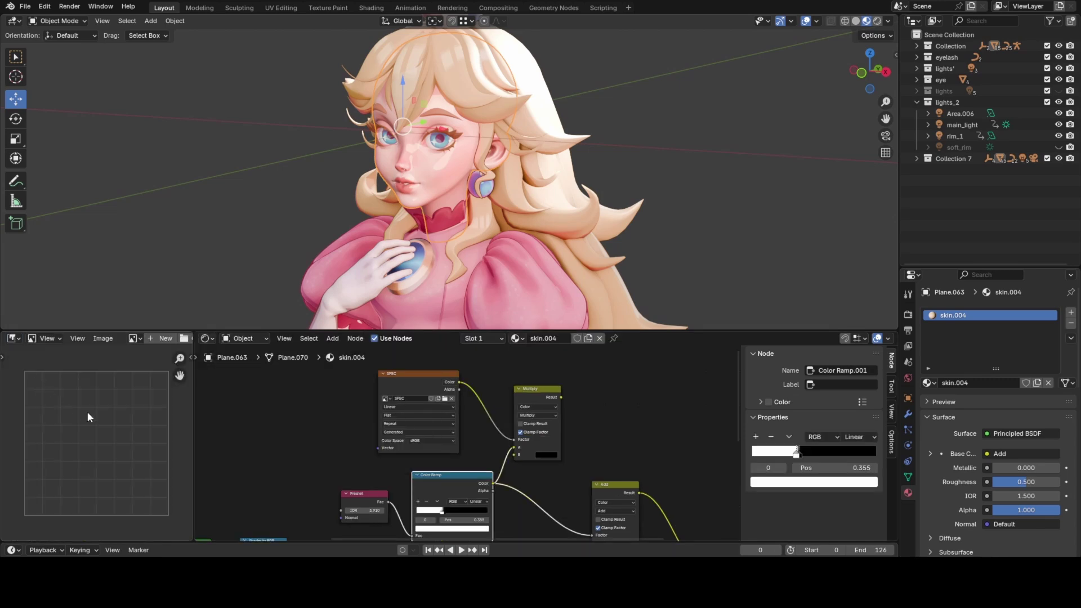
left_click(131, 338)
left_click(109, 450)
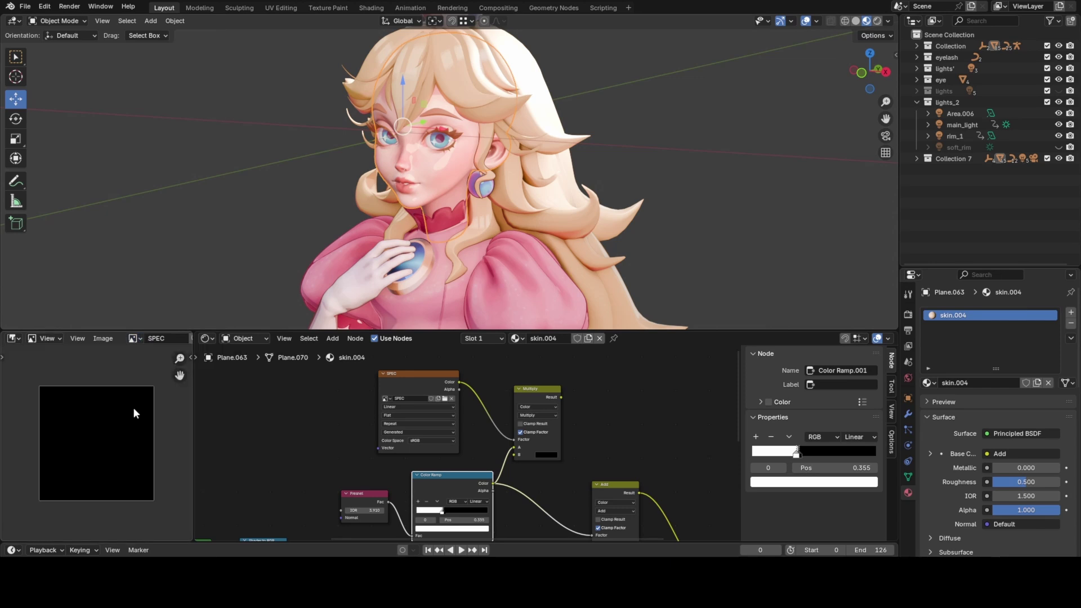
left_click(59, 21)
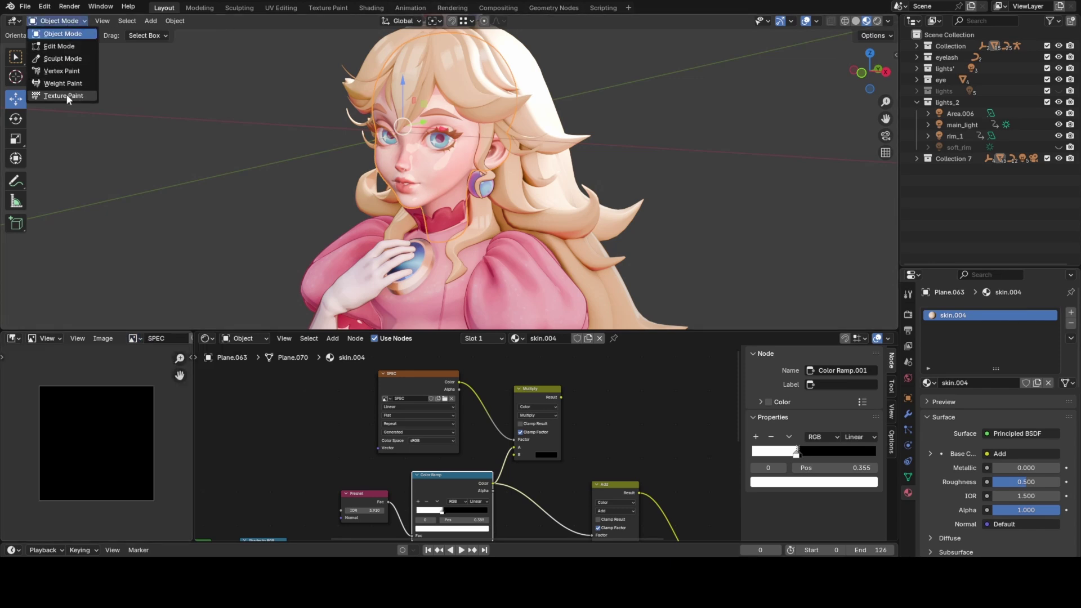
left_click(64, 96)
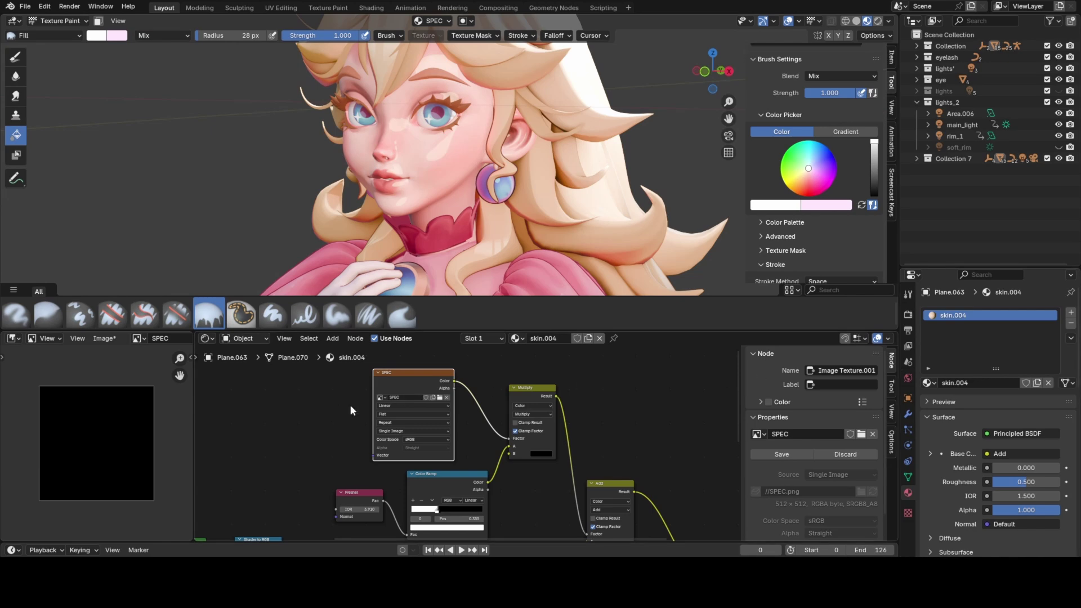
Nudge the SPEC texture node slightly upward and review the connections from the Color Ramp through Multiply to Add
left_click_drag(403, 381, 405, 377)
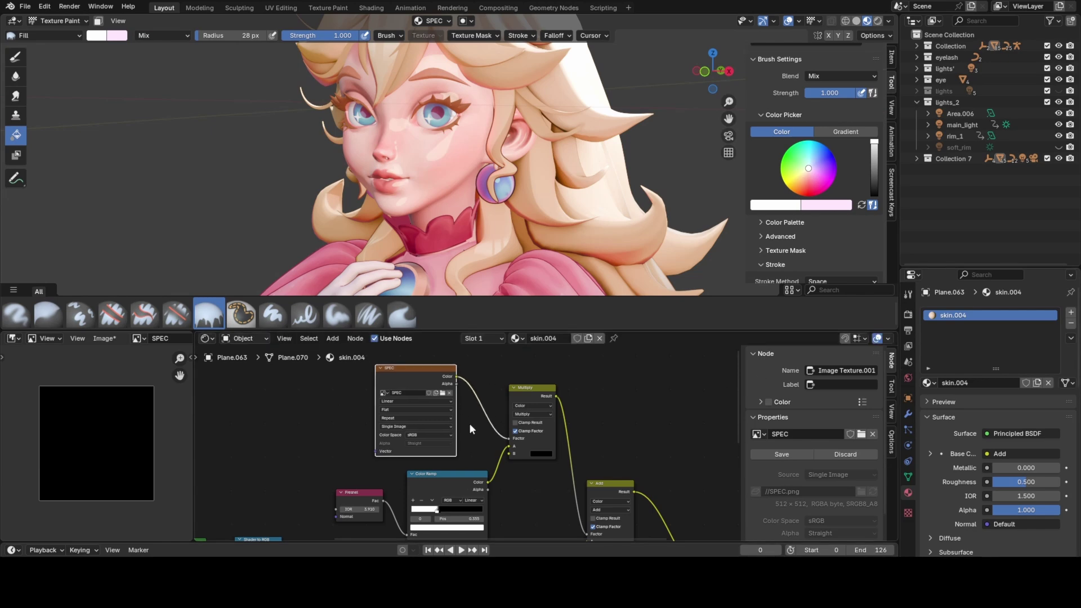
left_click(458, 478)
middle_click_drag(574, 429, 517, 413)
middle_click_drag(532, 478, 515, 444)
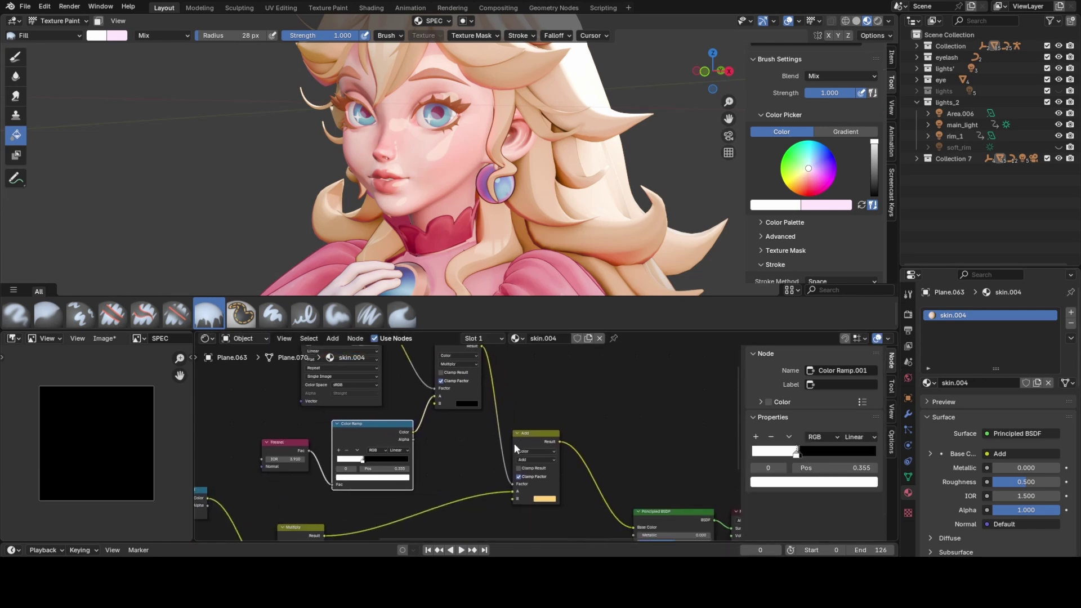
scroll(514, 449, "down", 1)
middle_click_drag(429, 477, 466, 503)
middle_click_drag(442, 439, 443, 462)
scroll(457, 449, "up", 4)
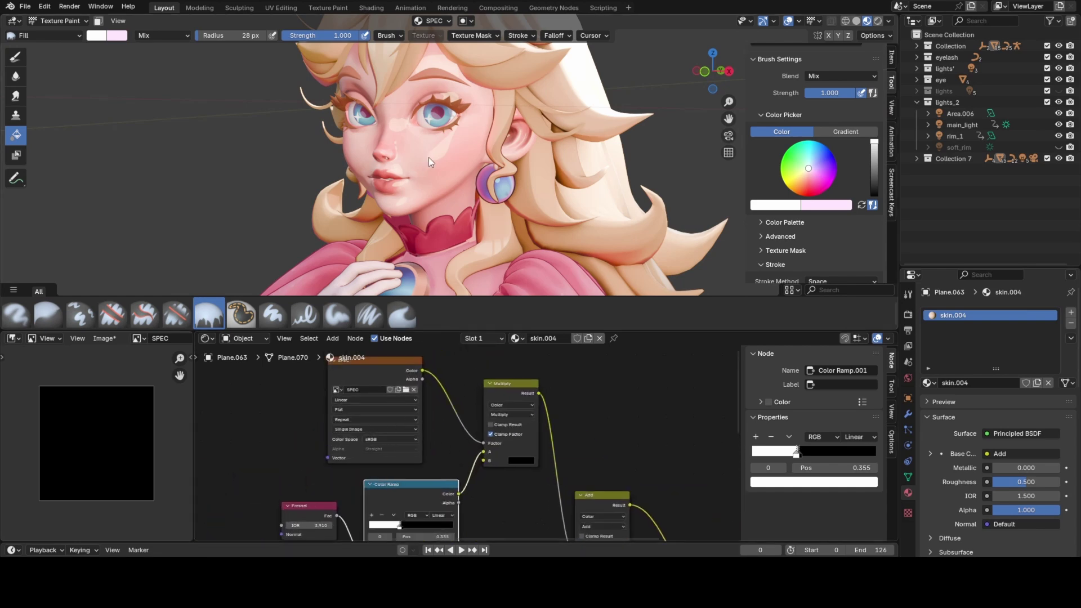
Fill the face's SPEC texture with white using the Fill tool
middle_click_drag(428, 157, 450, 169)
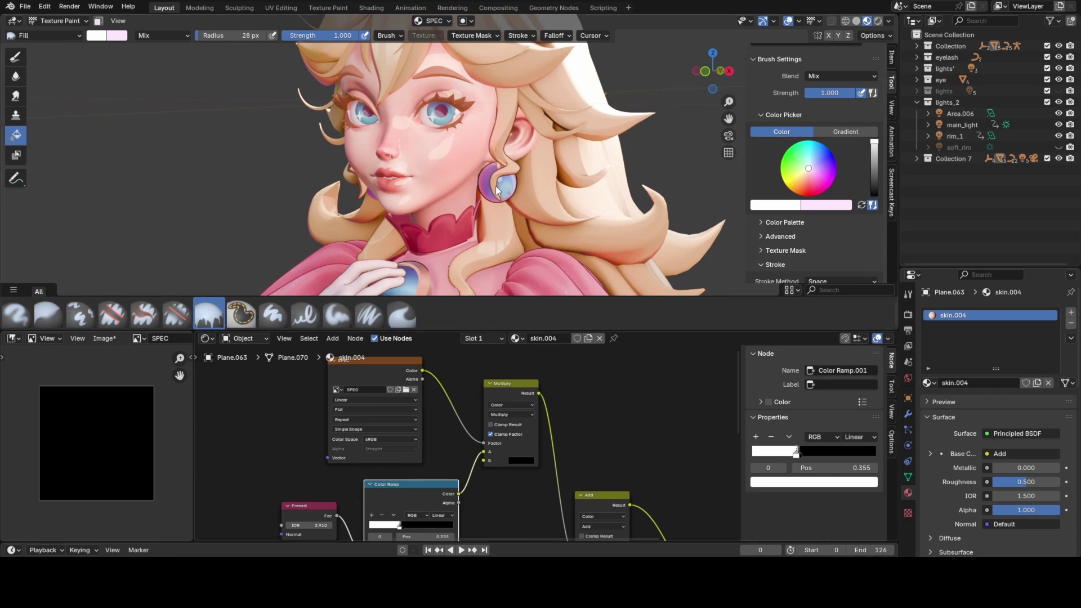
middle_click_drag(468, 173, 527, 162)
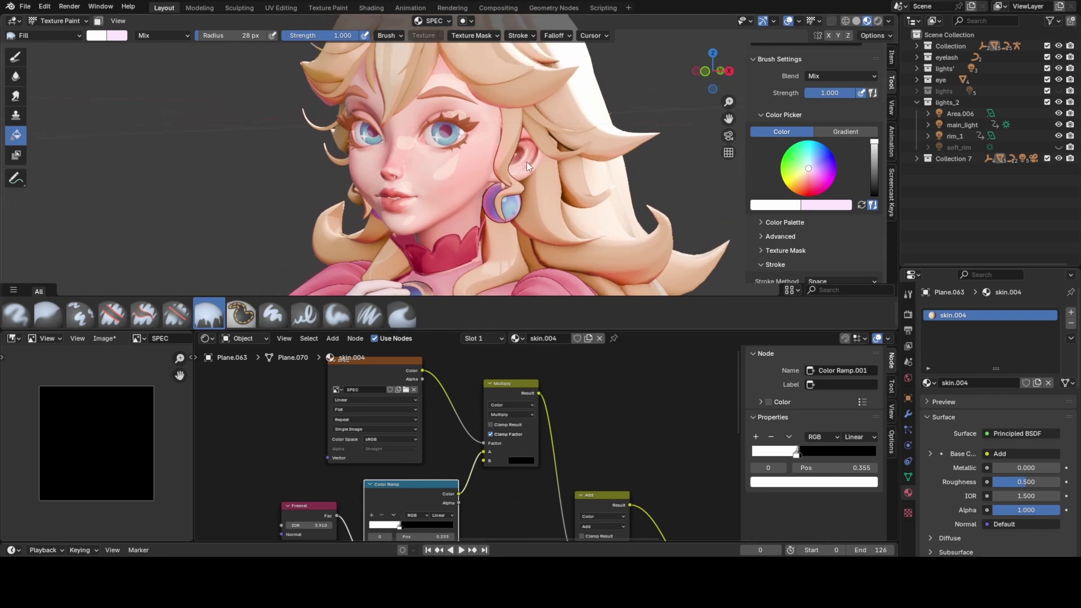
left_click(439, 175)
mouse_move(450, 163)
middle_mouse_down()
mouse_move(505, 174)
mouse_move(458, 173)
middle_mouse_up()
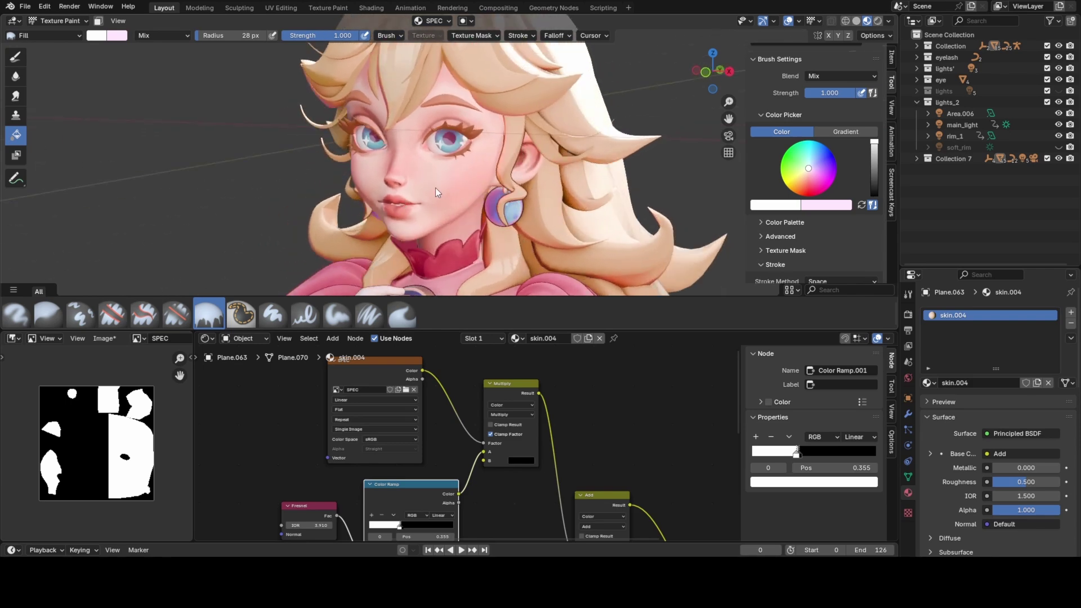
Paint black over unwanted highlight areas between the cheek and nose on the SPEC texture with a 13 px Paint Soft brush
left_click(16, 58)
left_click_drag(877, 206, 879, 221)
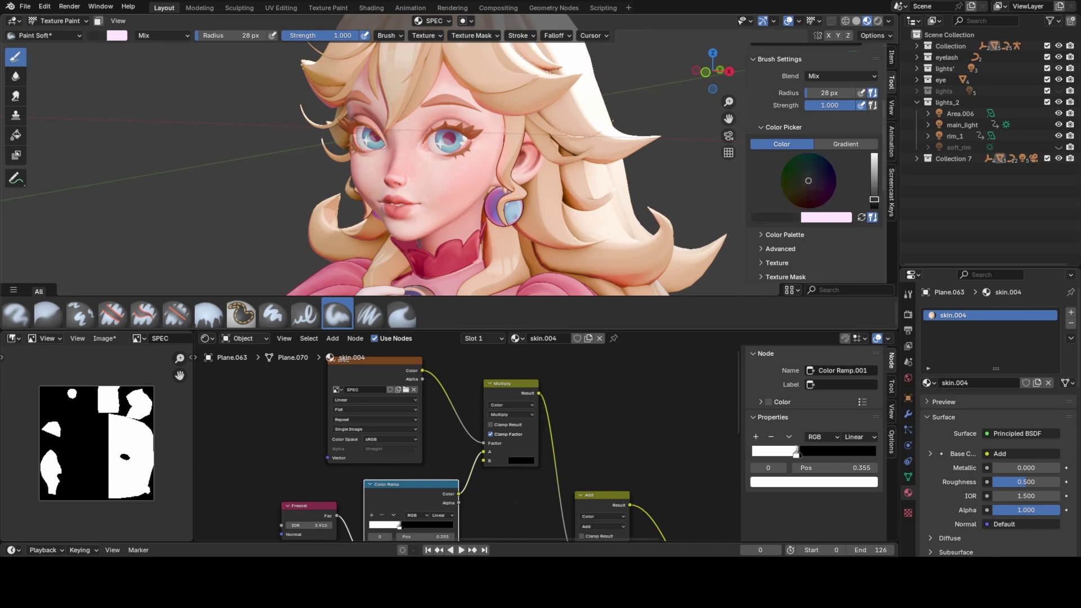
key("f")
left_click(452, 171)
mouse_move(461, 164)
left_mouse_down()
mouse_move(443, 178)
mouse_move(393, 175)
left_mouse_up()
middle_click_drag(417, 183, 399, 179)
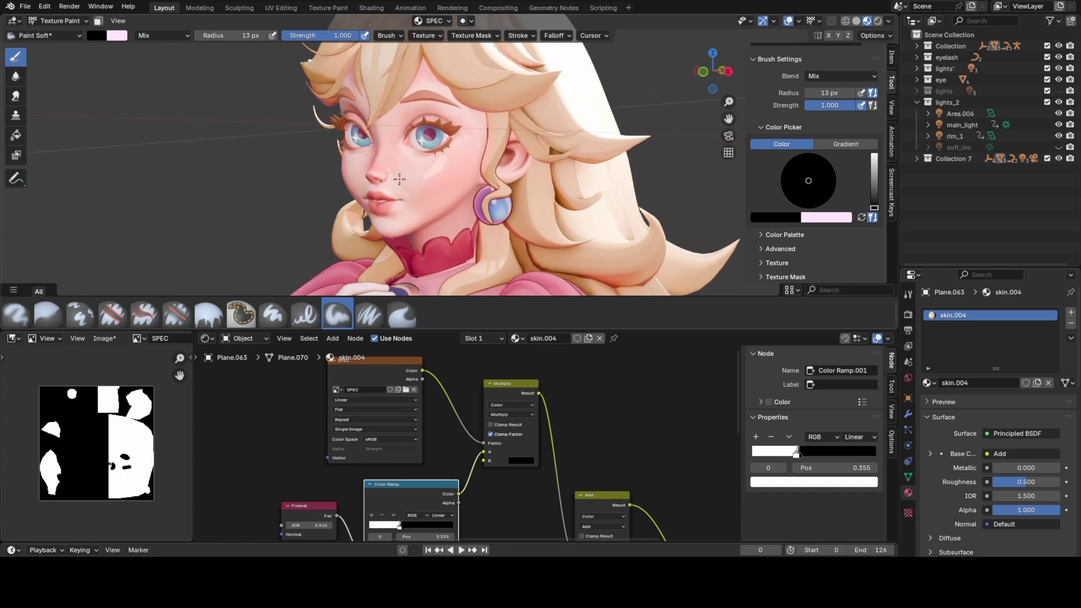
middle_click_drag(416, 137, 420, 151)
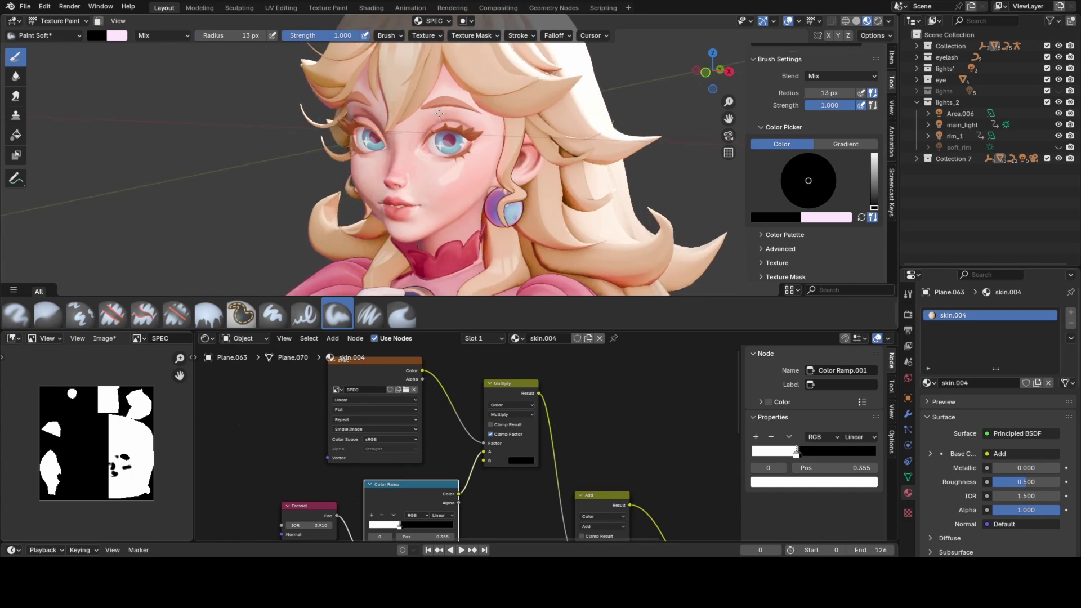
Reduce the brush radius to 3 px and paint out the small highlight beside the corner of the mouth in black
mouse_move(439, 114)
middle_mouse_down()
mouse_move(431, 152)
mouse_move(465, 175)
mouse_move(529, 174)
mouse_move(535, 164)
mouse_move(451, 195)
middle_mouse_up()
key("f")
left_click(444, 183)
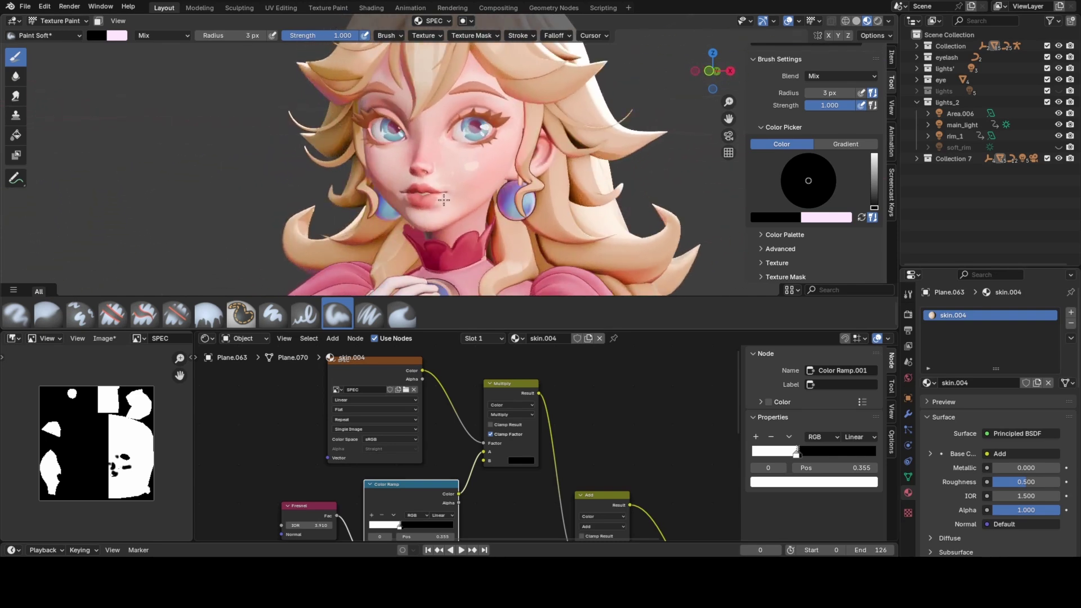
left_click_drag(445, 197, 443, 203)
middle_click_drag(440, 203, 456, 206)
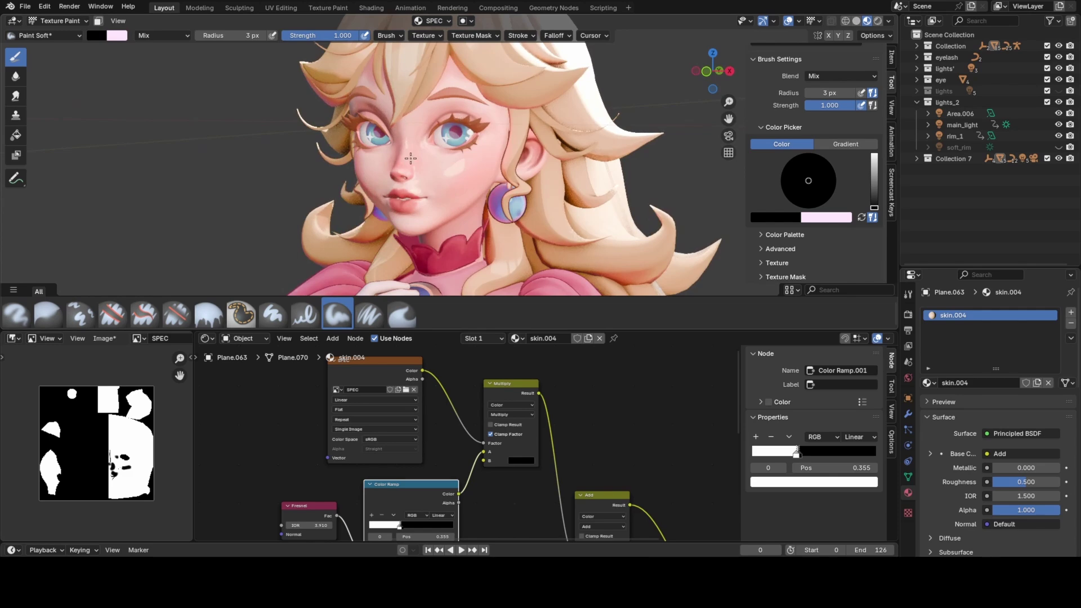
middle_click_drag(453, 144, 471, 153)
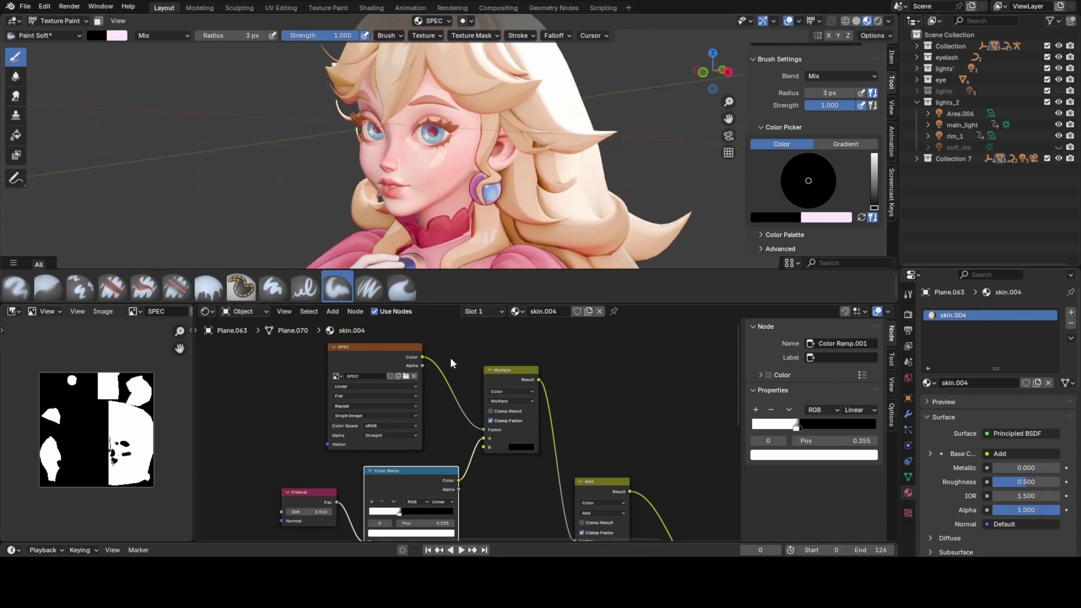
Switch the face from Texture Paint back to Object Mode
scroll(462, 439, "down", 4)
left_click(33, 21)
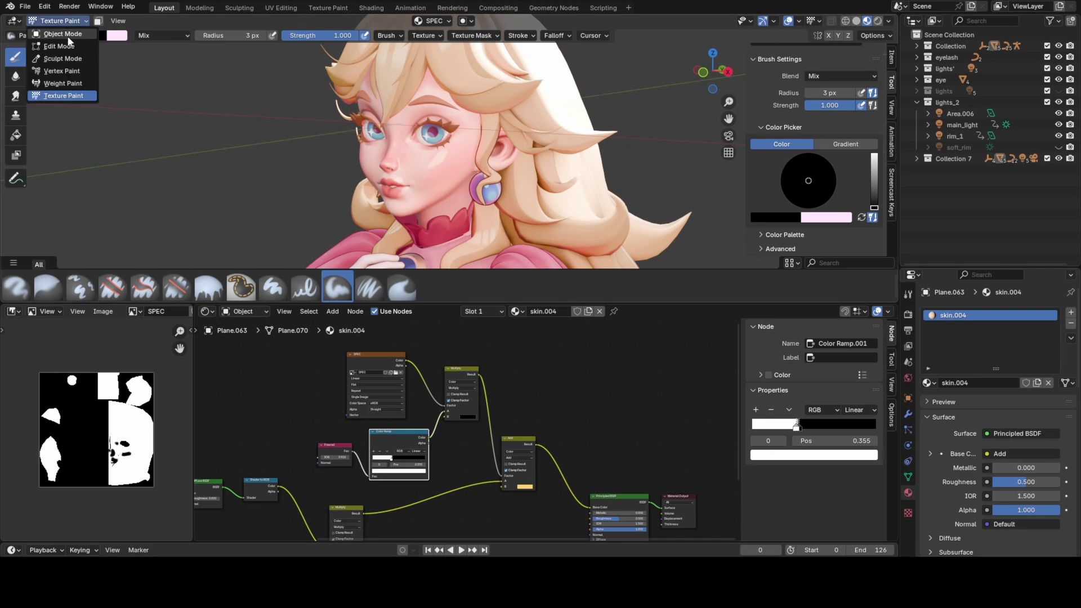
left_click(50, 32)
Review the skin node setup, enlarge the 3D viewport, and examine the masked face highlights on the character from several angles
left_click_drag(441, 304, 445, 345)
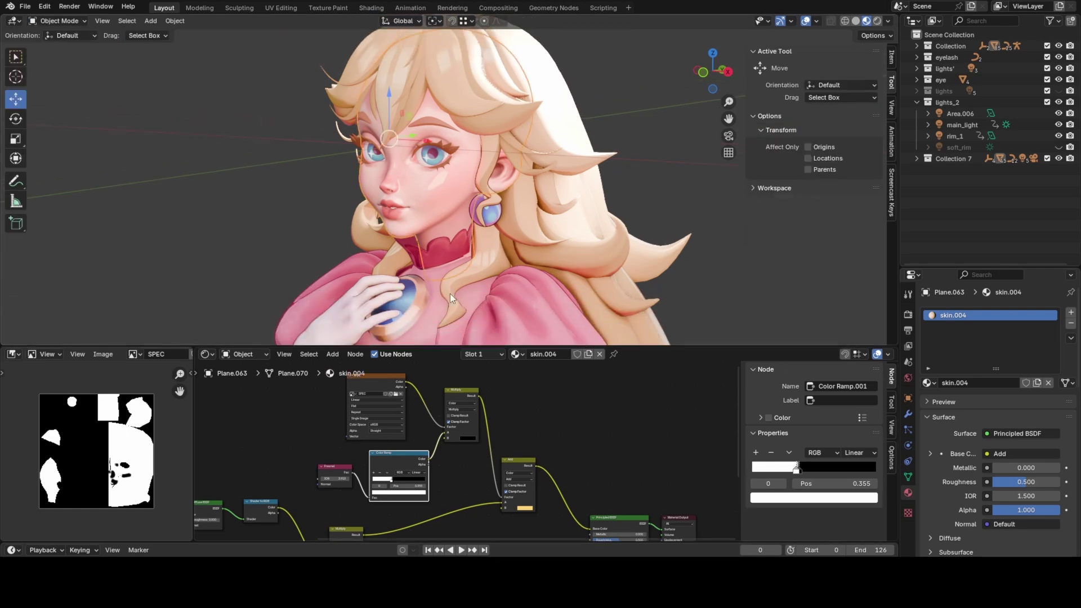
middle_click_drag(451, 293, 464, 214)
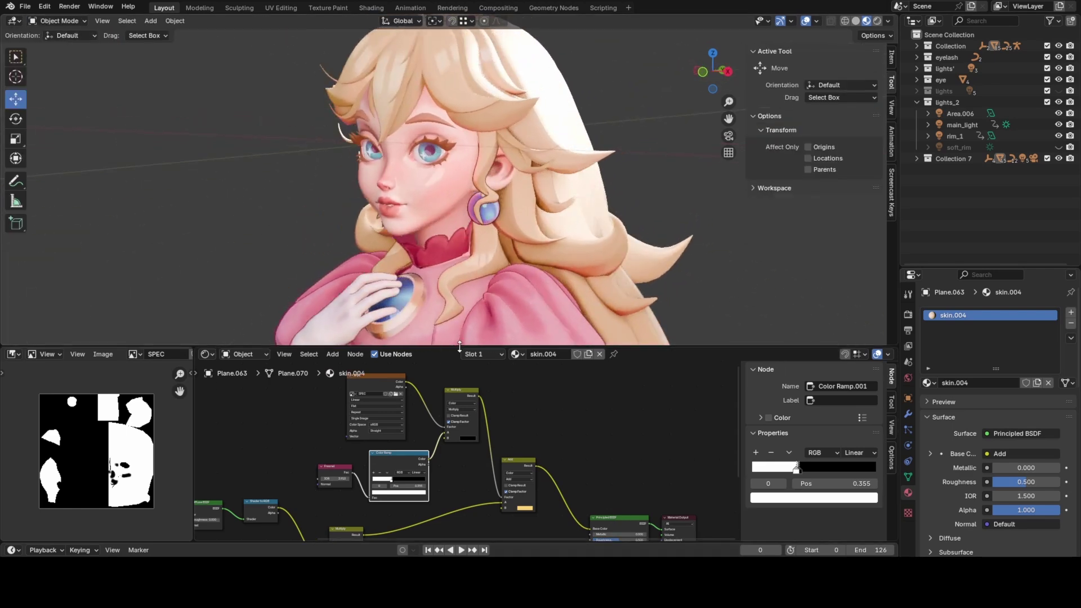
left_click_drag(460, 346, 460, 299)
scroll(451, 453, "down", 2)
middle_click_drag(451, 453, 468, 351)
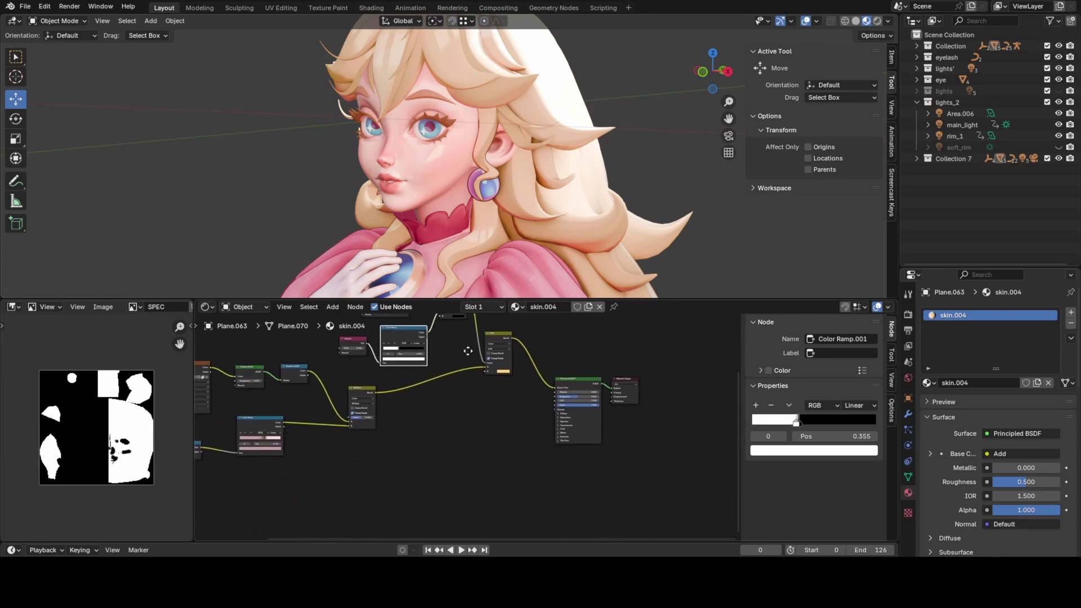
middle_click_drag(383, 135, 385, 111)
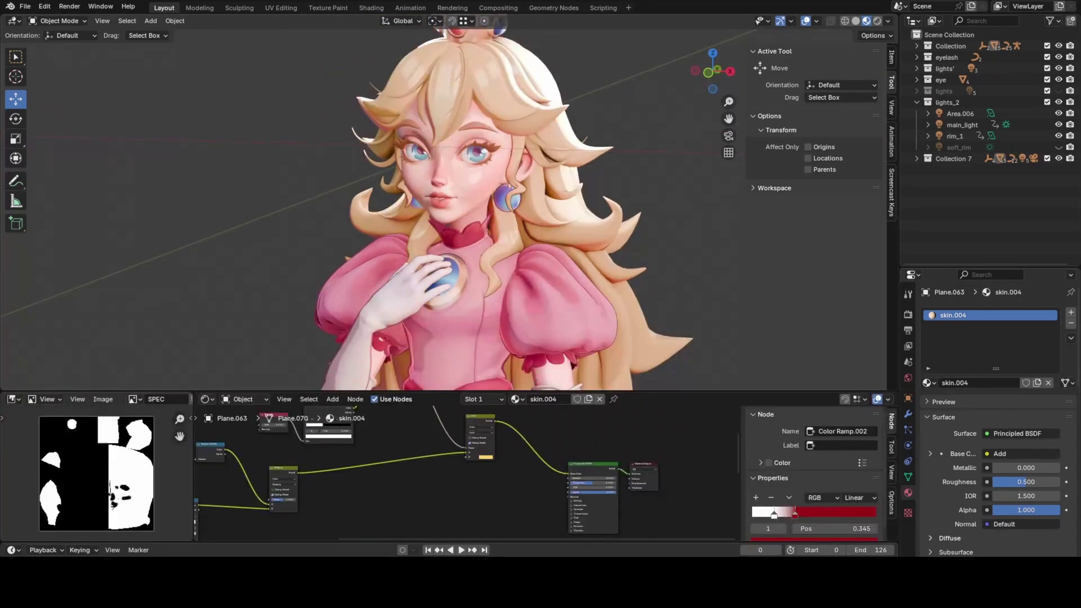
left_click_drag(507, 391, 507, 445)
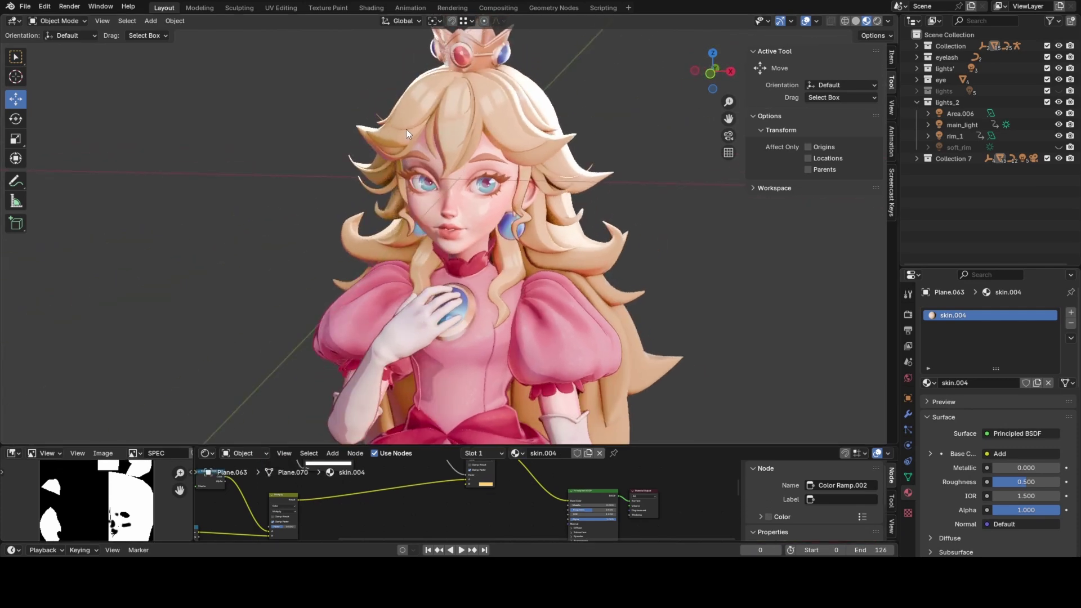
scroll(482, 240, "up", 1)
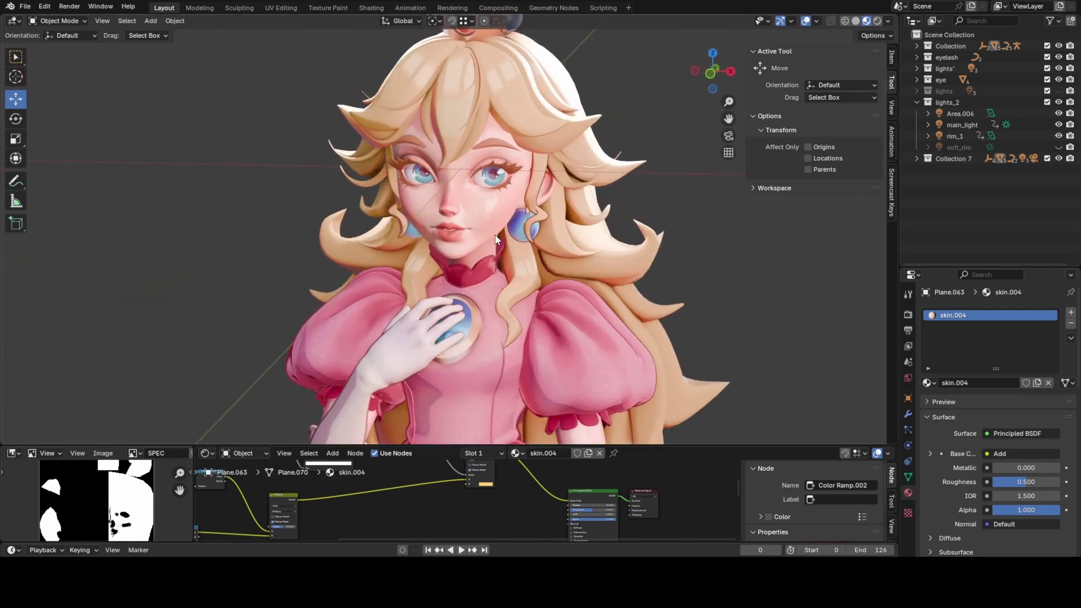
middle_click_drag(547, 233, 541, 229)
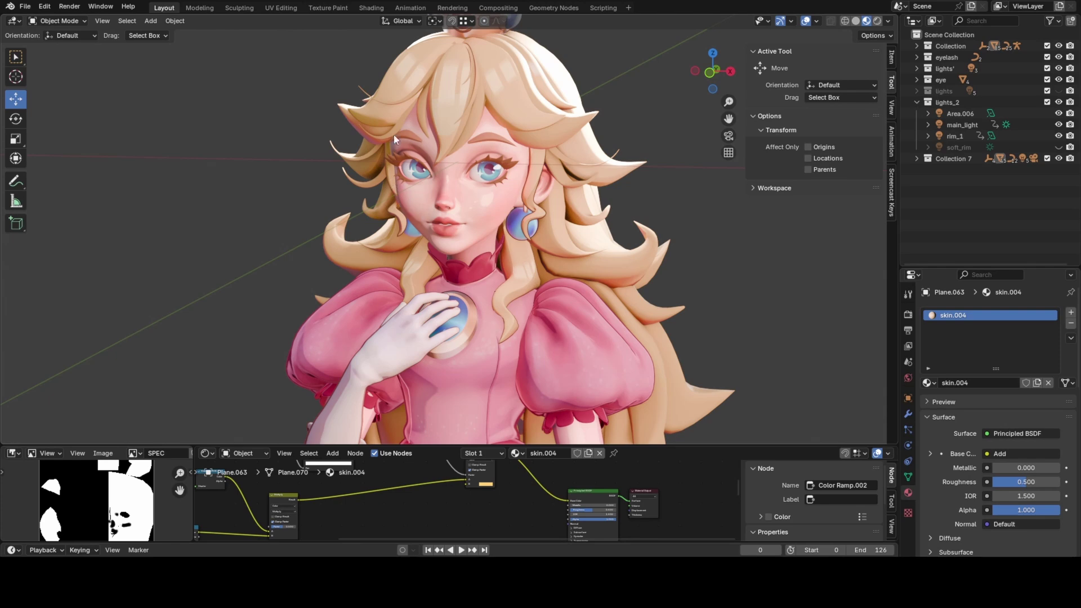
middle_click_drag(393, 134, 601, 210)
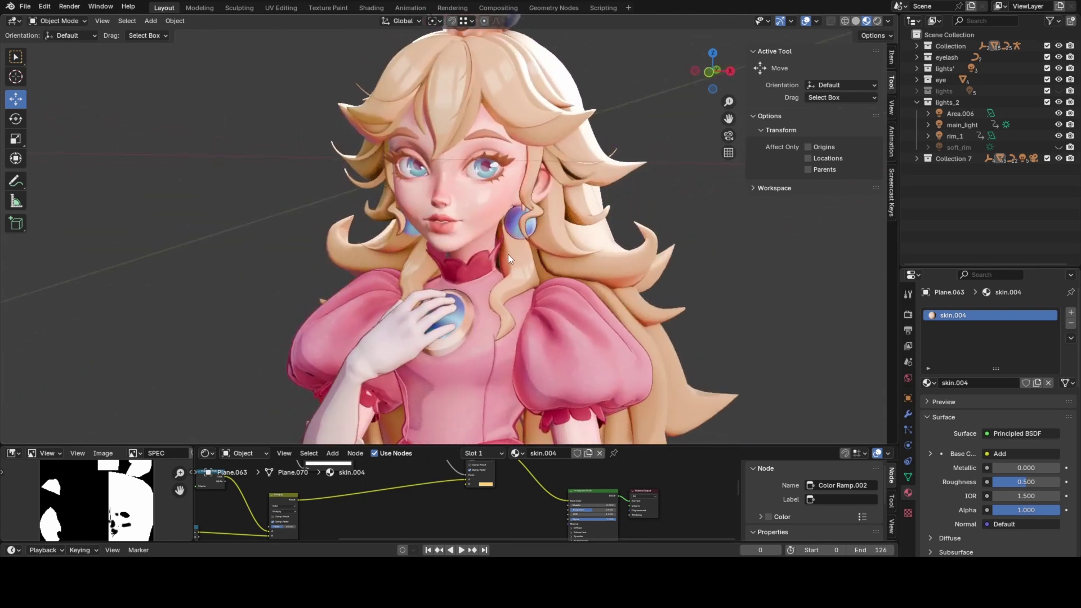
middle_click_drag(508, 259, 508, 242)
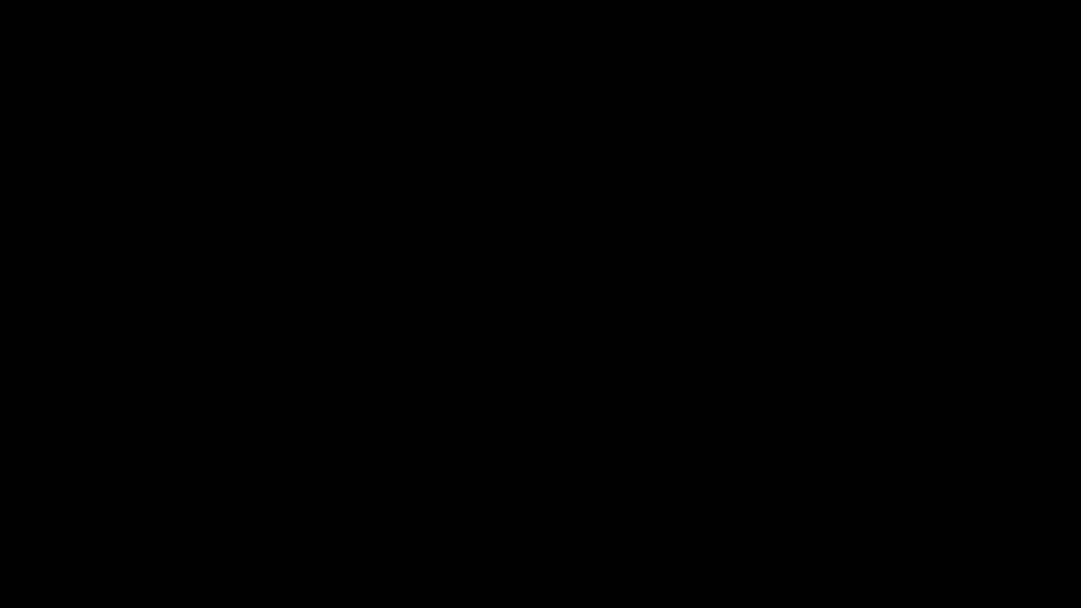